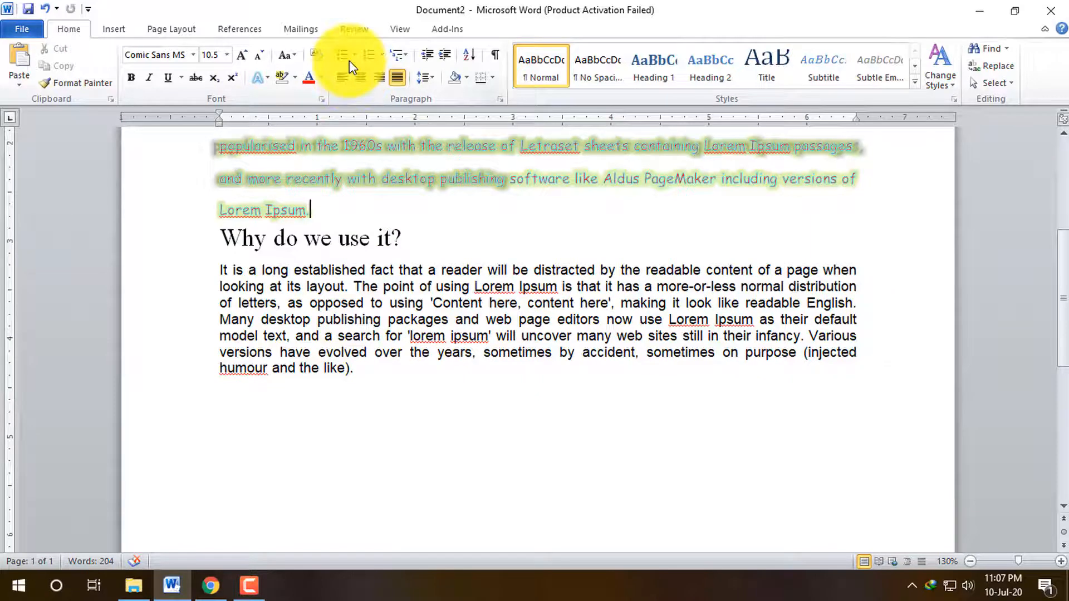
Turn the heading "Why do we use it?" into a list item with the default round bullet
left_click(354, 52)
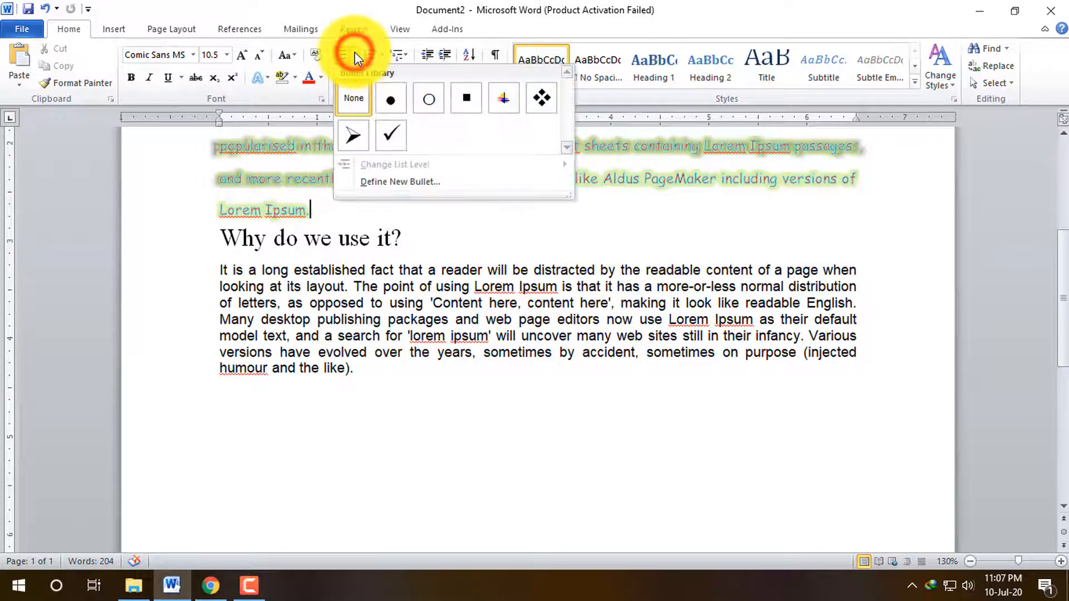
left_click(530, 231)
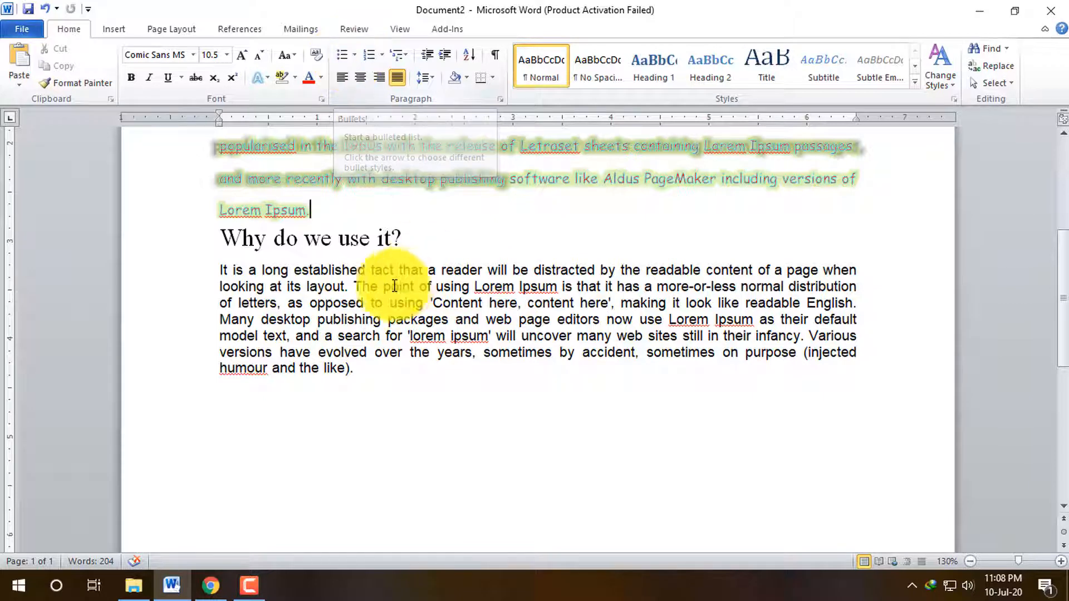
left_click(221, 238)
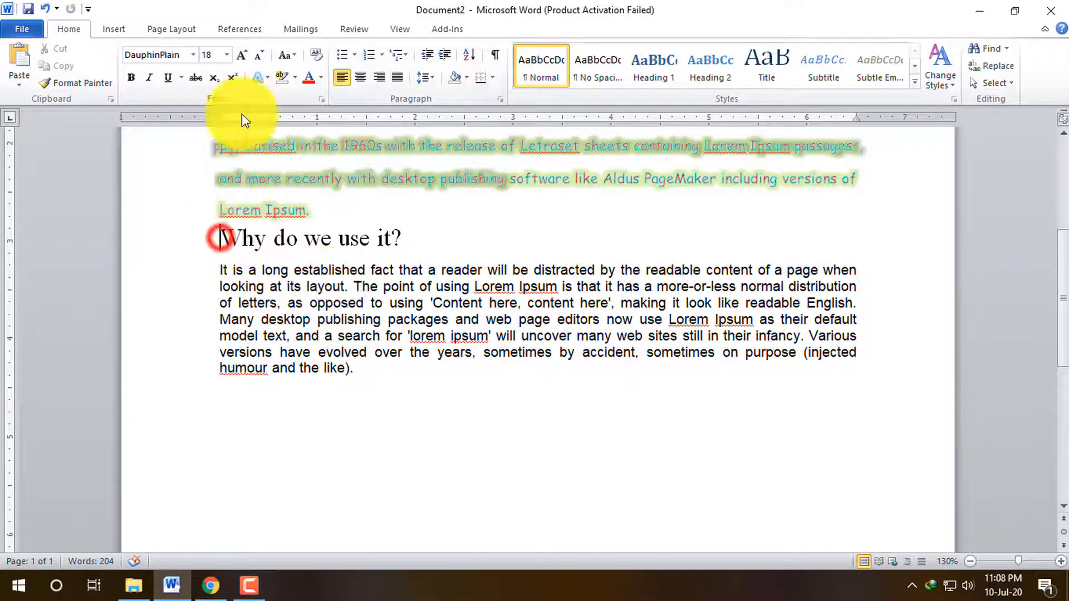
left_click(343, 55)
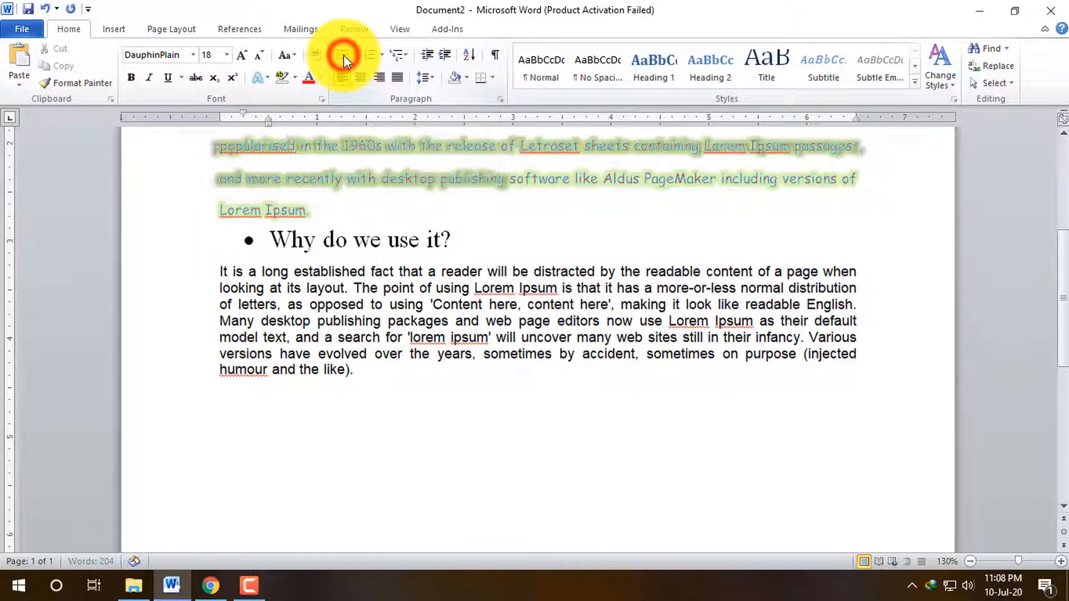
Add the list items Wather, A, B and C below the bulleted heading, followed by an empty item
left_click(477, 230)
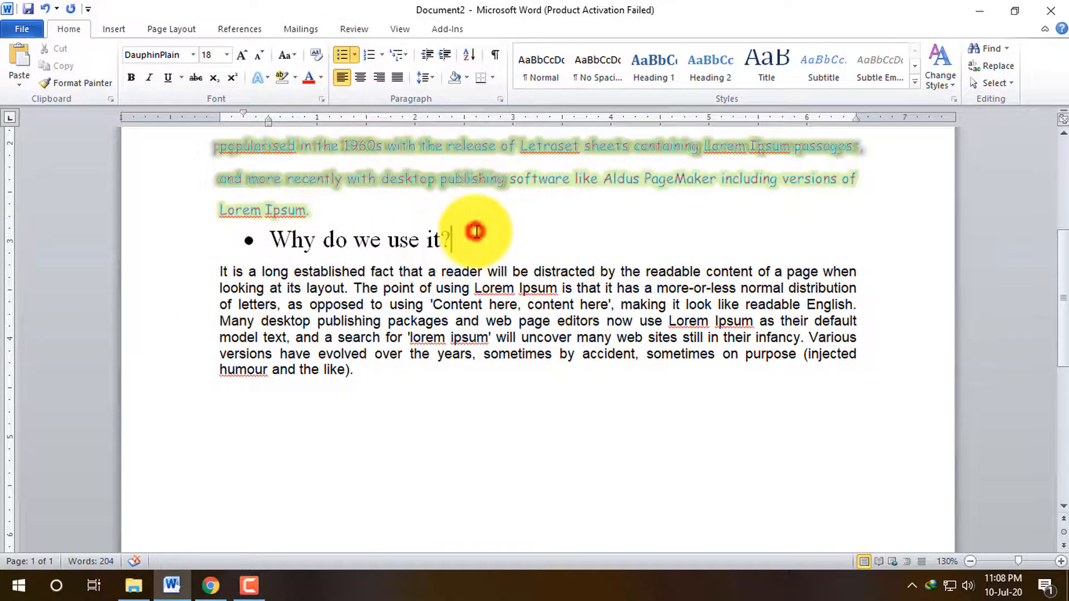
key("Return")
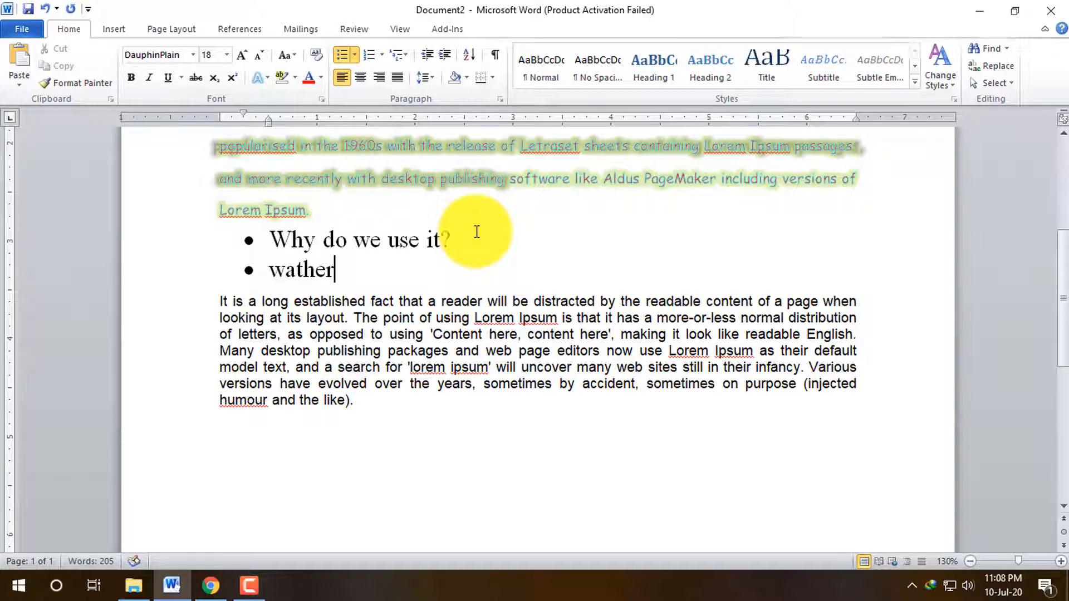
key("Return")
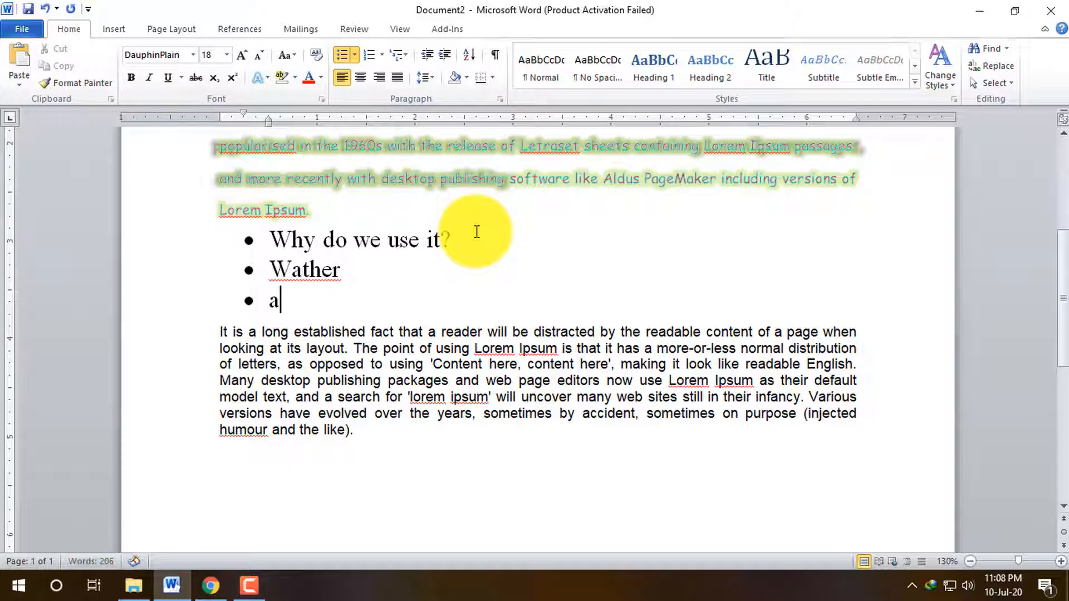
type("a")
key("Return")
type("b")
key("Return")
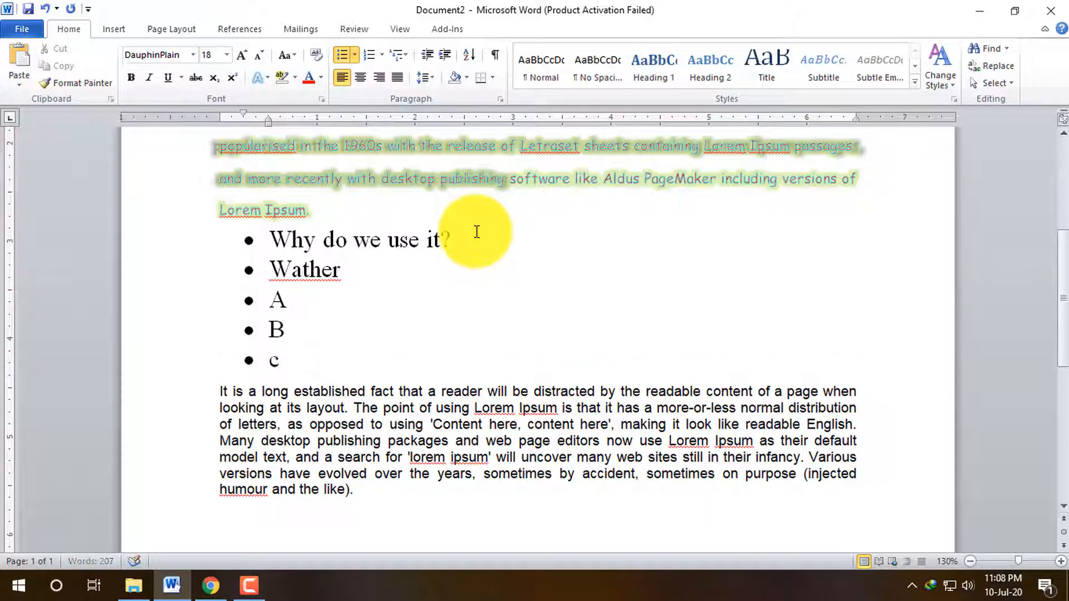
type("c")
key("Return")
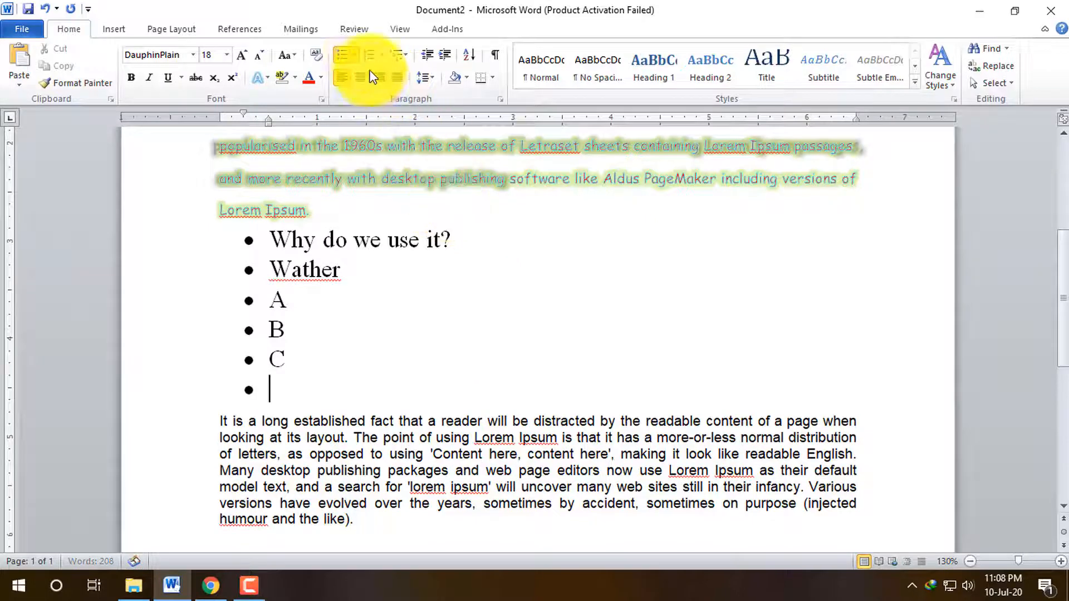
Change the list's bullets to the arrowhead style and remove the bullet from the empty last item
left_click(353, 51)
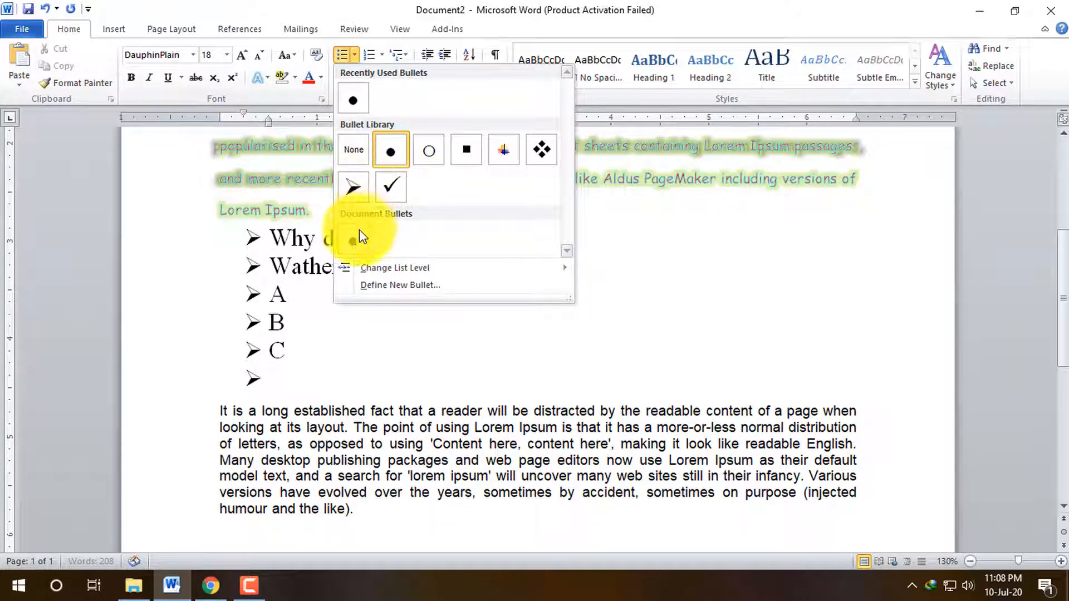
left_click(362, 190)
left_click(282, 374)
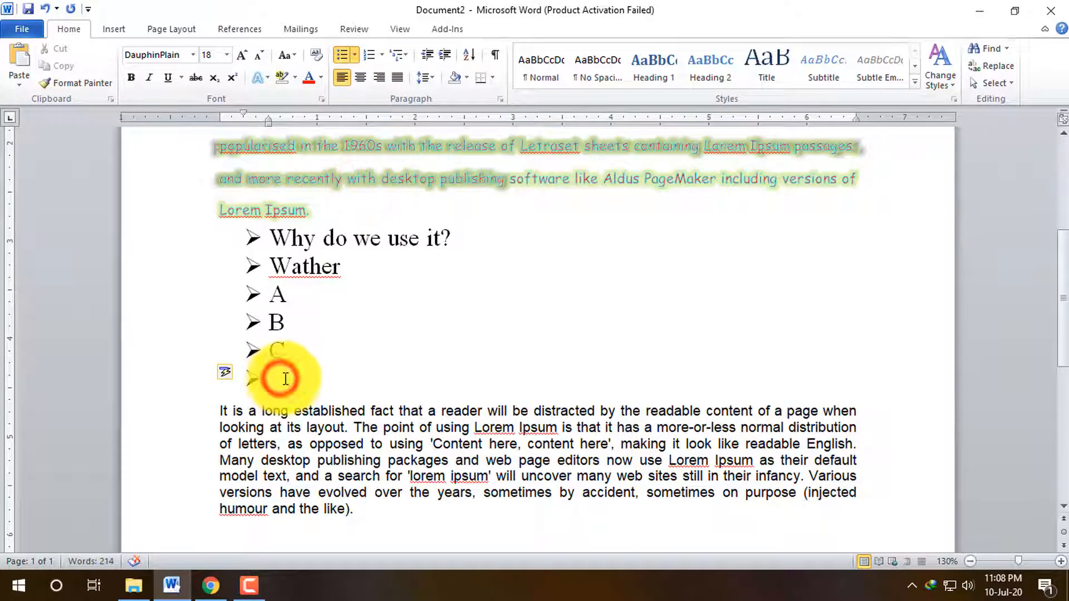
key("BackSpace")
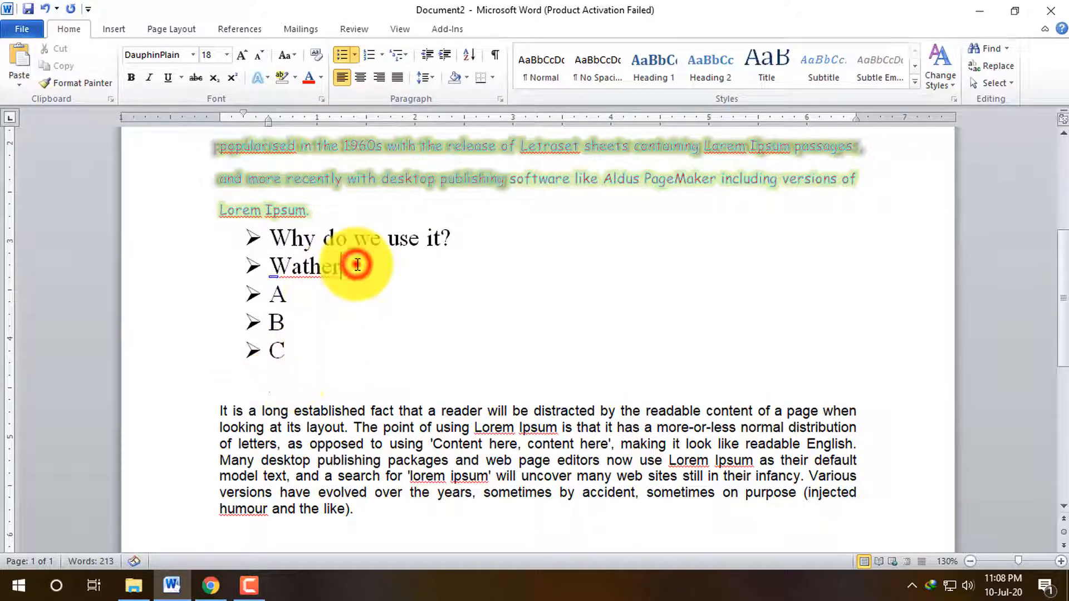
Delete the "Wather" and "Why do we use it?" items from the bulleted list
left_click_drag(358, 265, 275, 261)
left_click_drag(274, 252, 268, 237)
key("BackSpace")
left_click(454, 239)
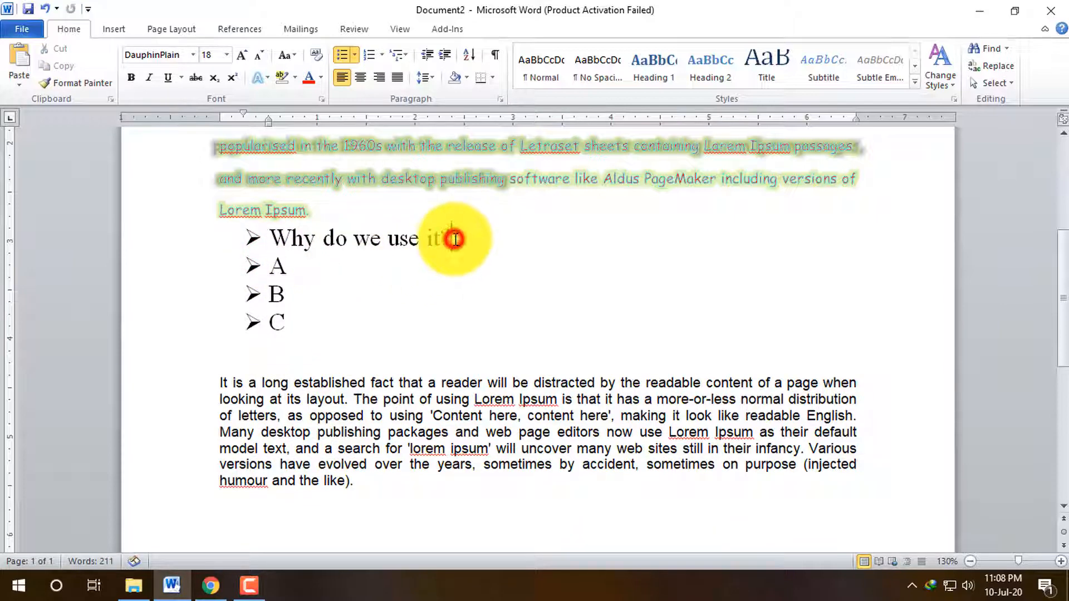
triple_click(453, 238)
key("BackSpace")
Add a new list item "d" after item C
left_click(288, 292)
key("Return")
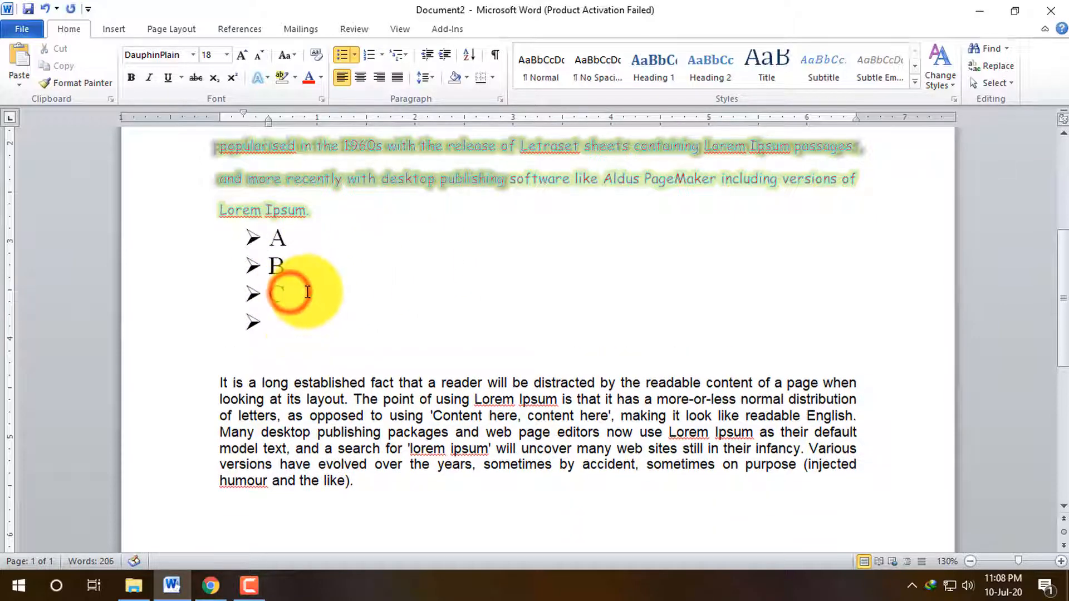
type("d")
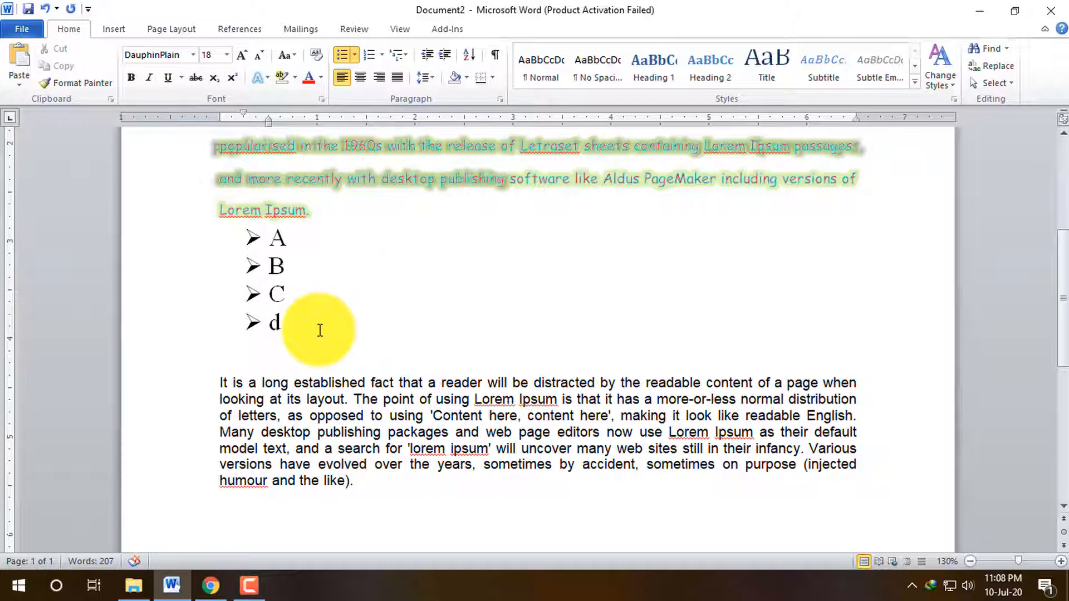
Try numbering on the A to d list and switch it back to round bullets
left_click(364, 56)
left_click(382, 55)
left_click(382, 54)
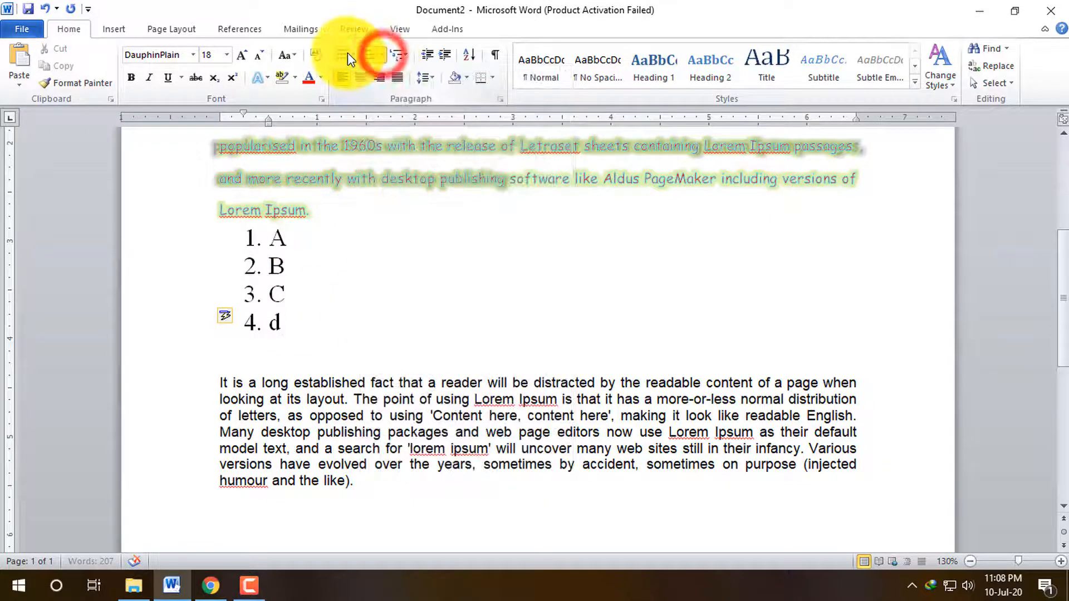
left_click(343, 54)
Define a new bullet for the list using the circled plus from the Symbol font, character code 197
left_click(355, 55)
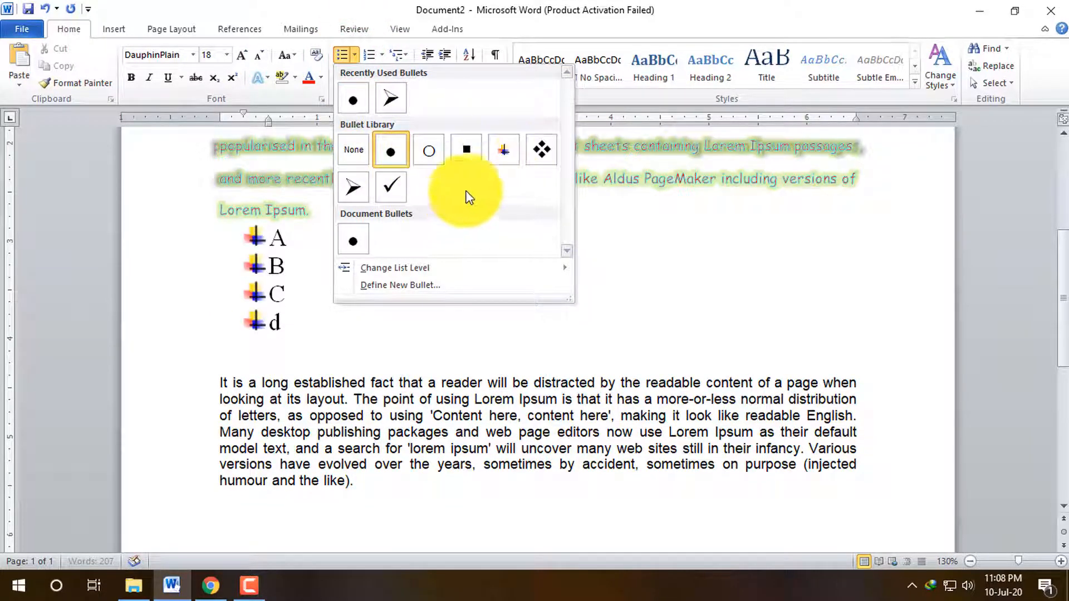
mouse_move(423, 275)
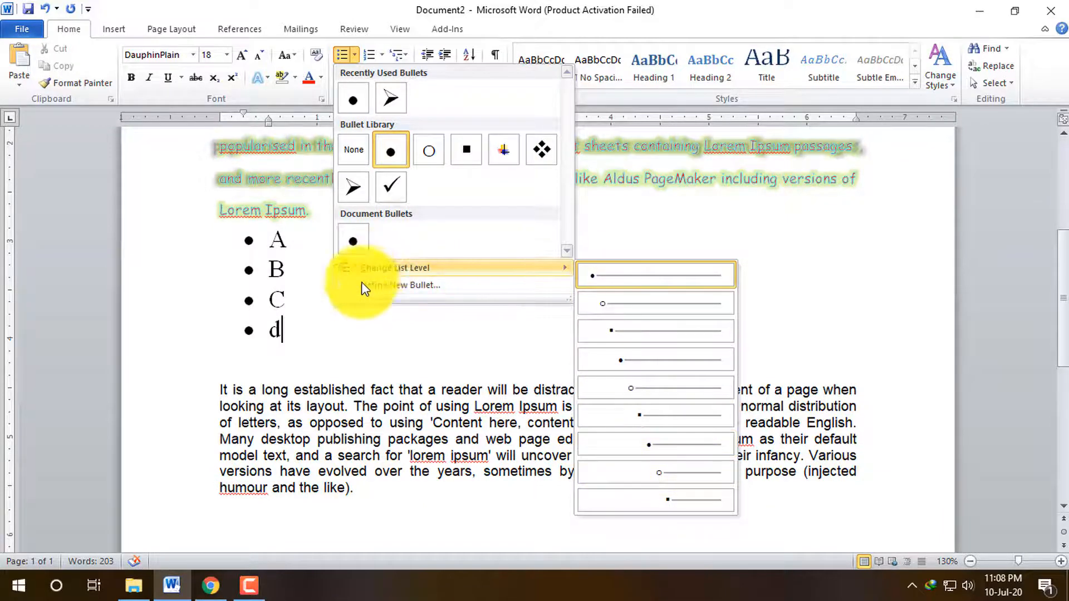
left_click(406, 285)
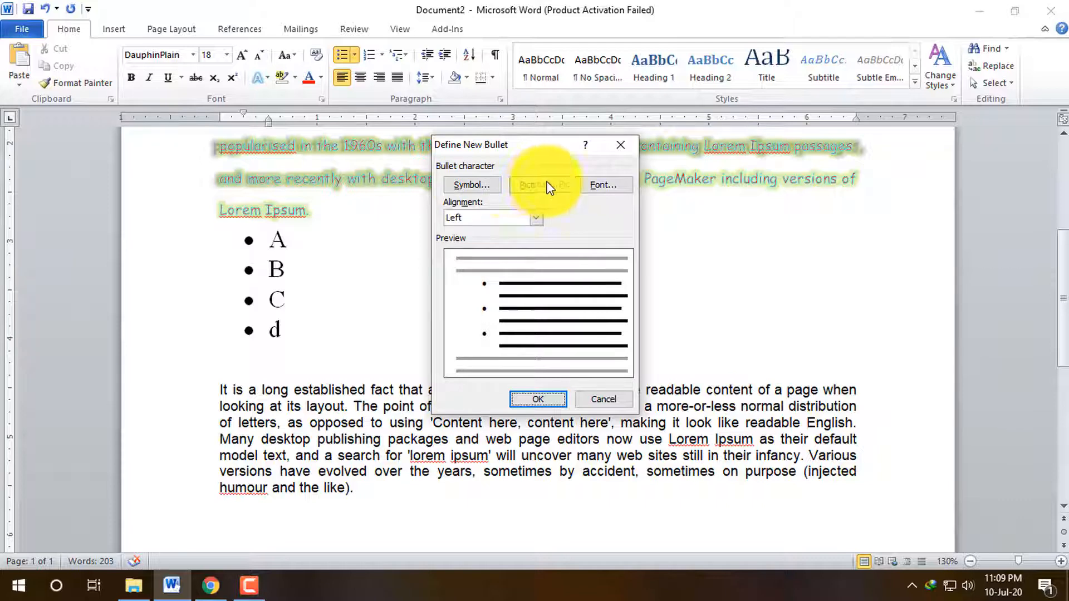
left_click(468, 186)
left_click(494, 239)
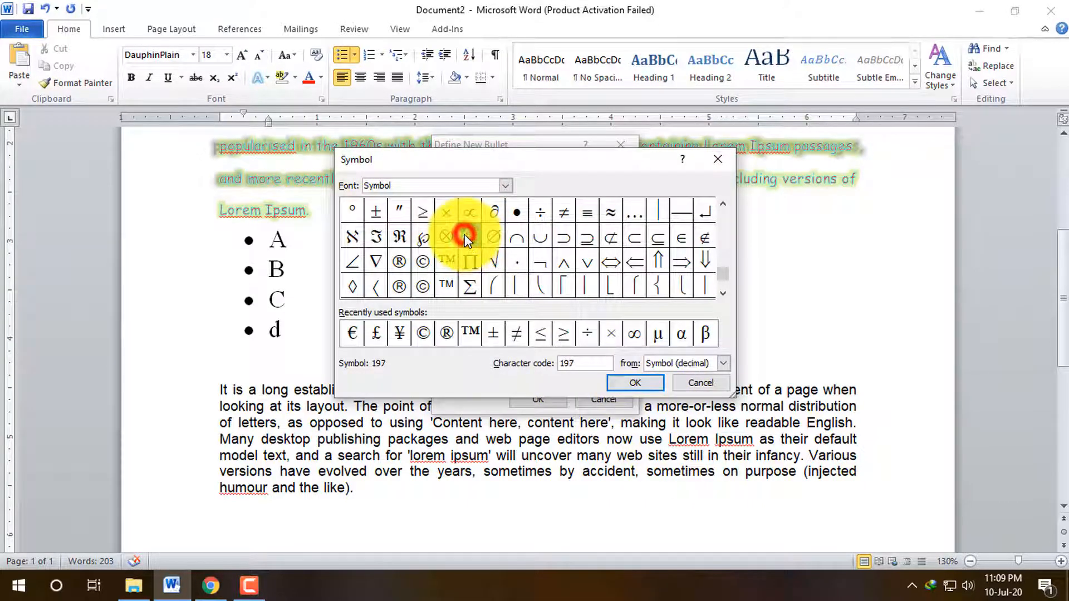
left_click(620, 383)
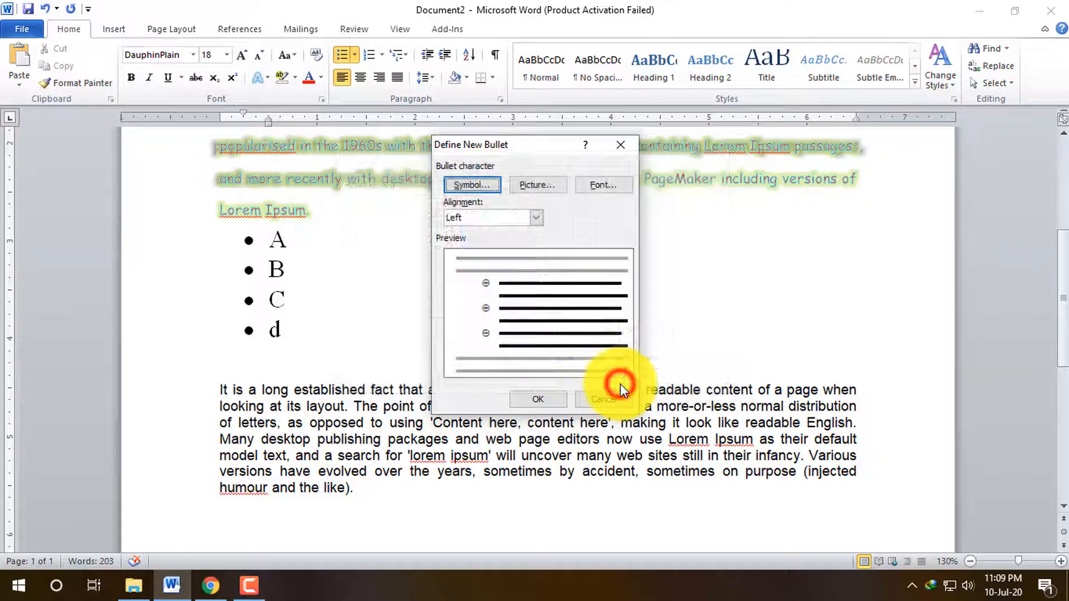
left_click(537, 399)
Browse the SutonnyOMJ, SutonnyUniBanglaOMJ and Sylfaen characters available for a new bullet, and close the symbol picker without choosing one
left_click(253, 243)
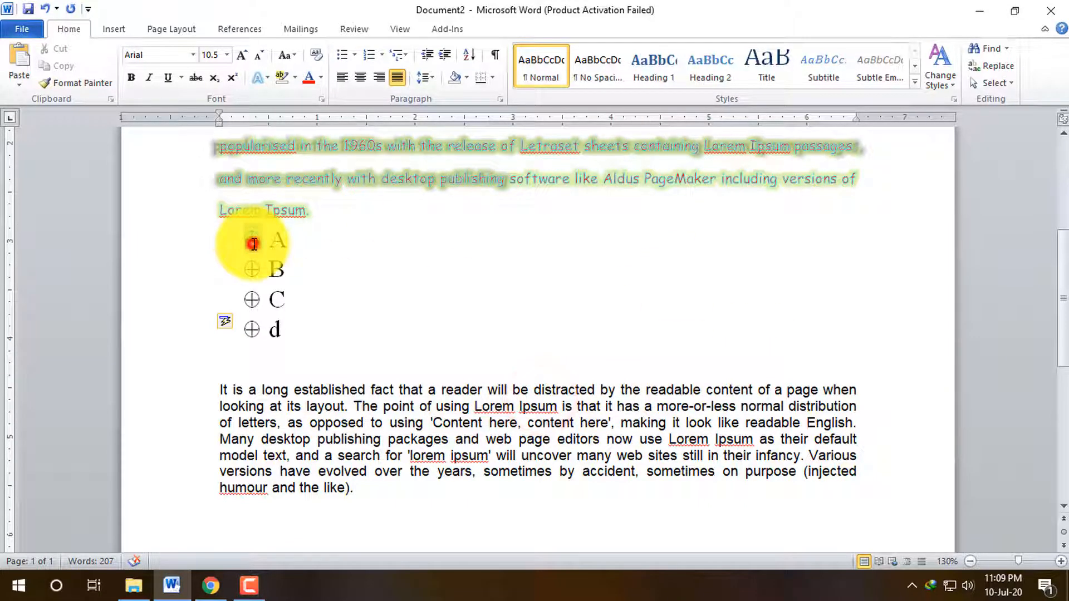
left_click(354, 54)
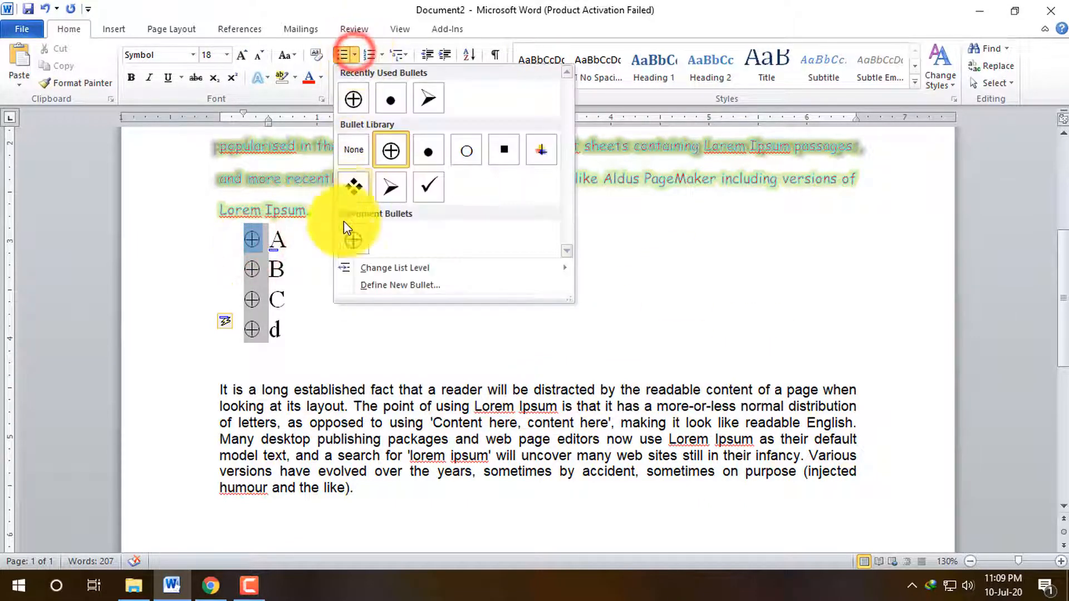
left_click(421, 284)
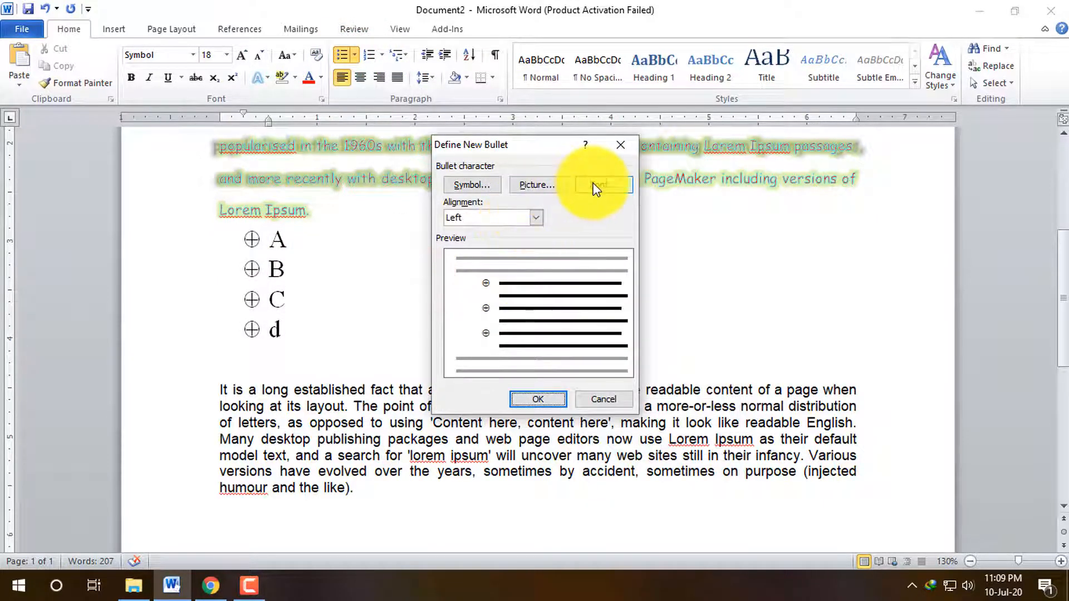
left_click(482, 183)
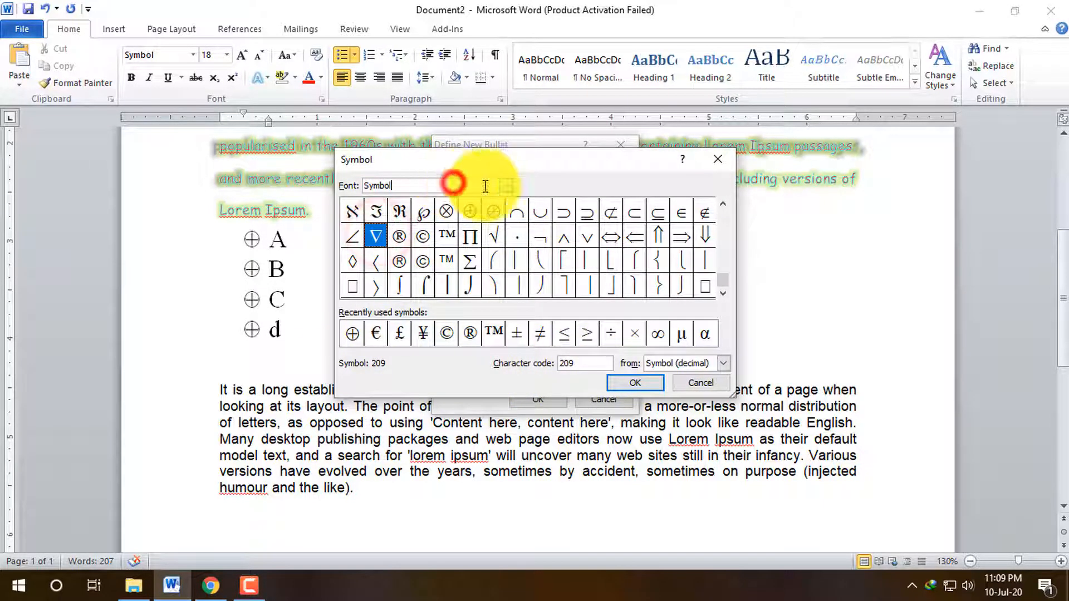
left_click(505, 185)
left_click(418, 211)
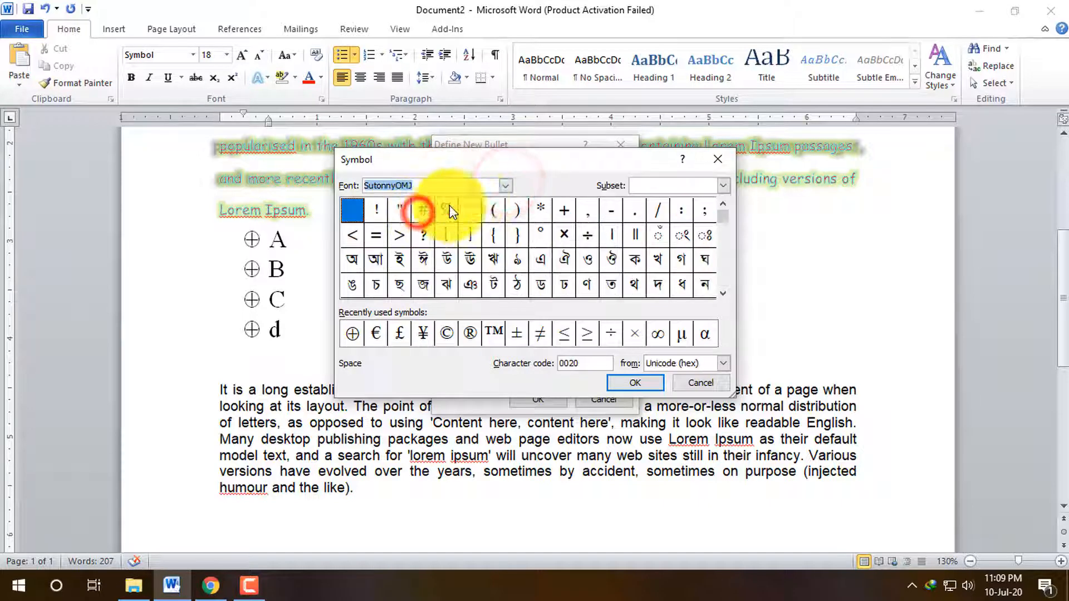
left_click(504, 185)
left_click(406, 244)
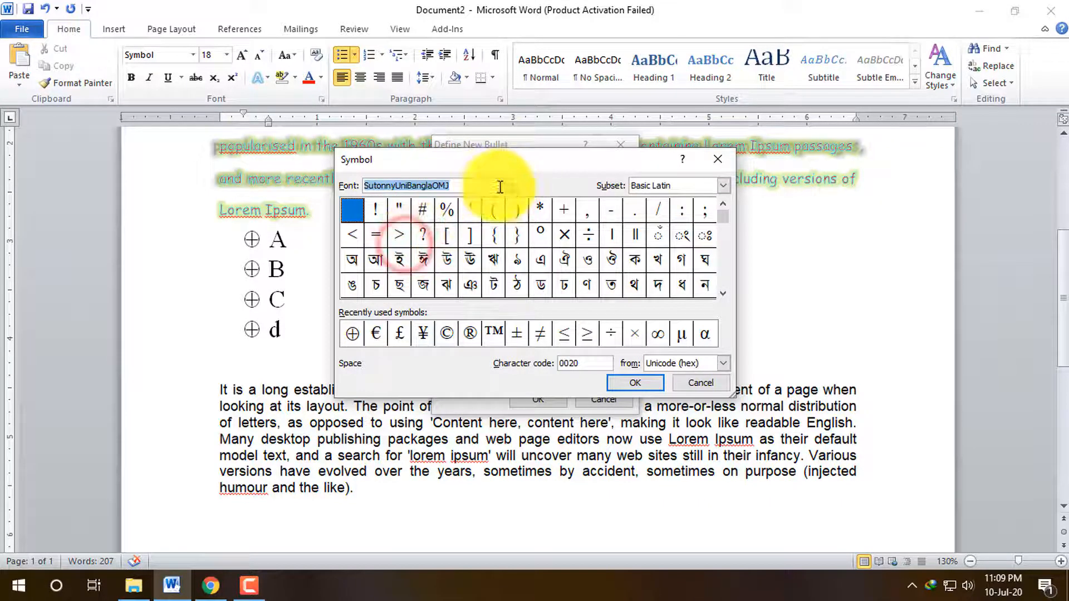
left_click(505, 186)
left_click(396, 250)
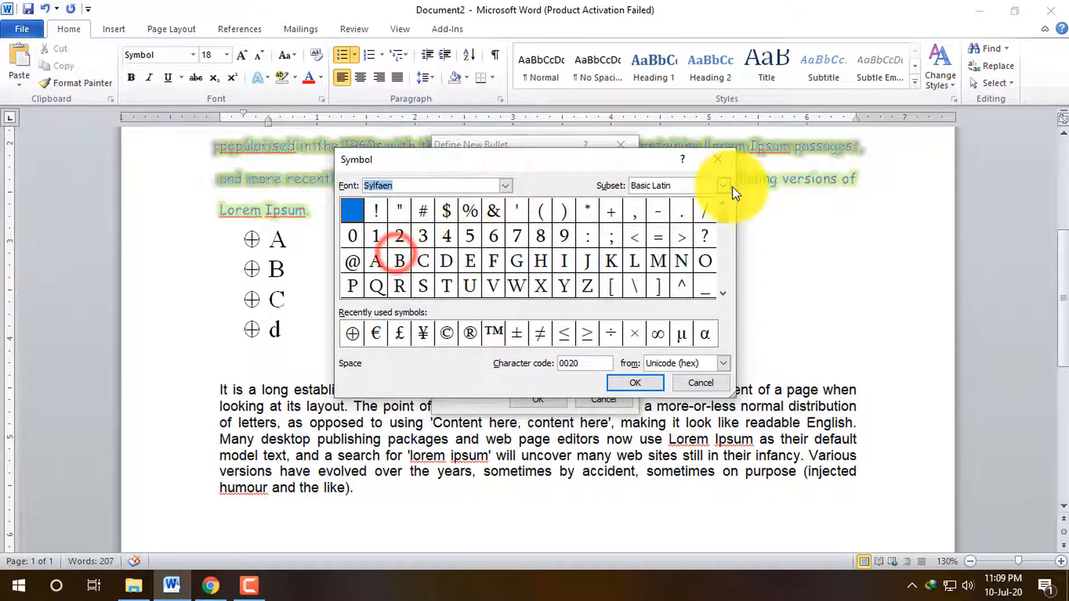
left_click(716, 163)
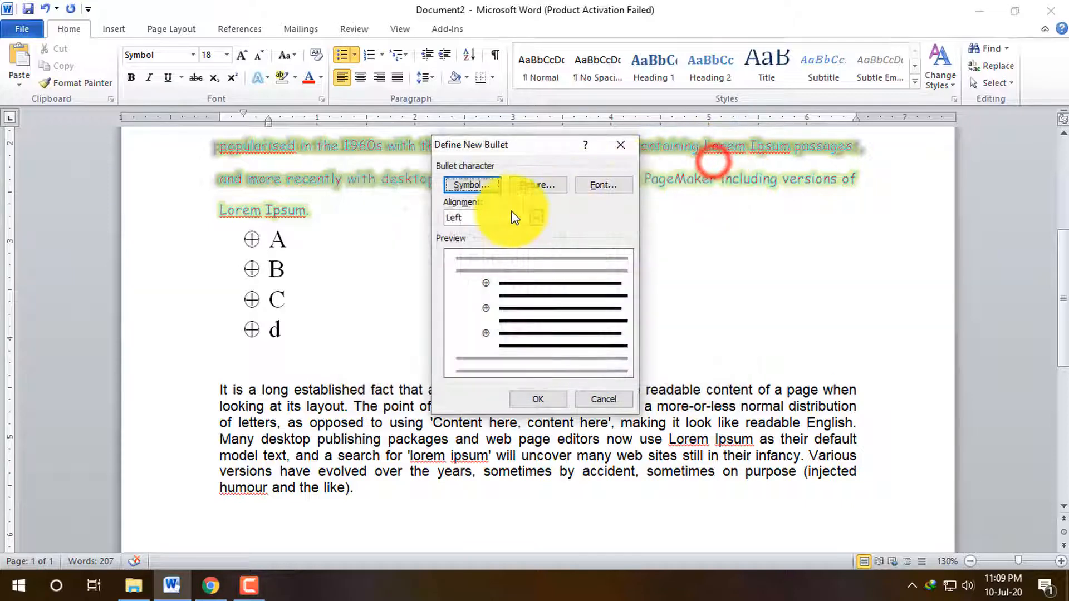
Look at the picture and font options for a new bullet, and cancel the bullet definition
left_click(533, 184)
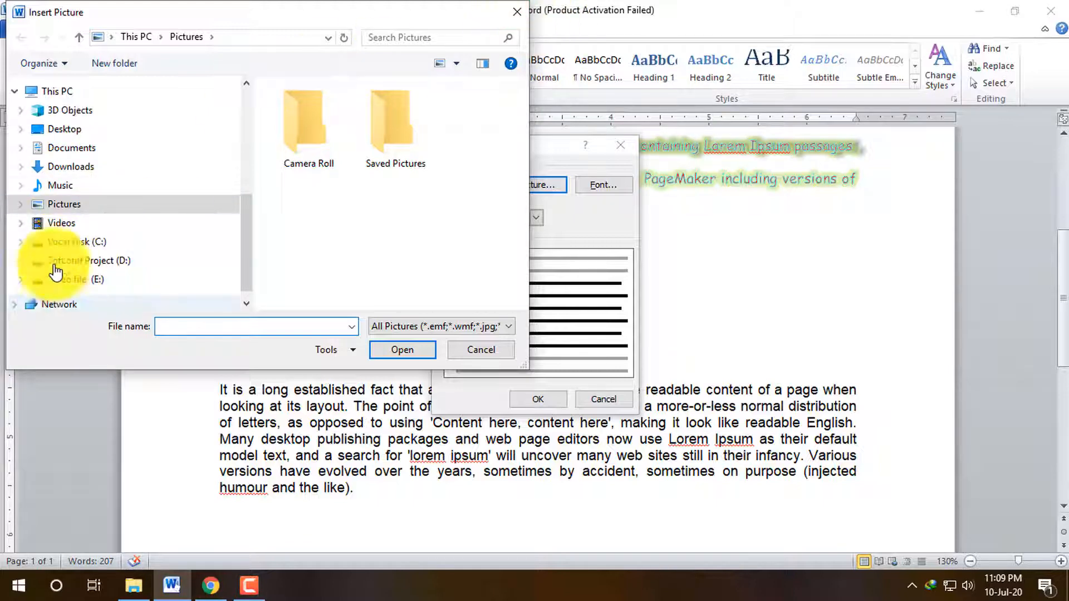
left_click(510, 11)
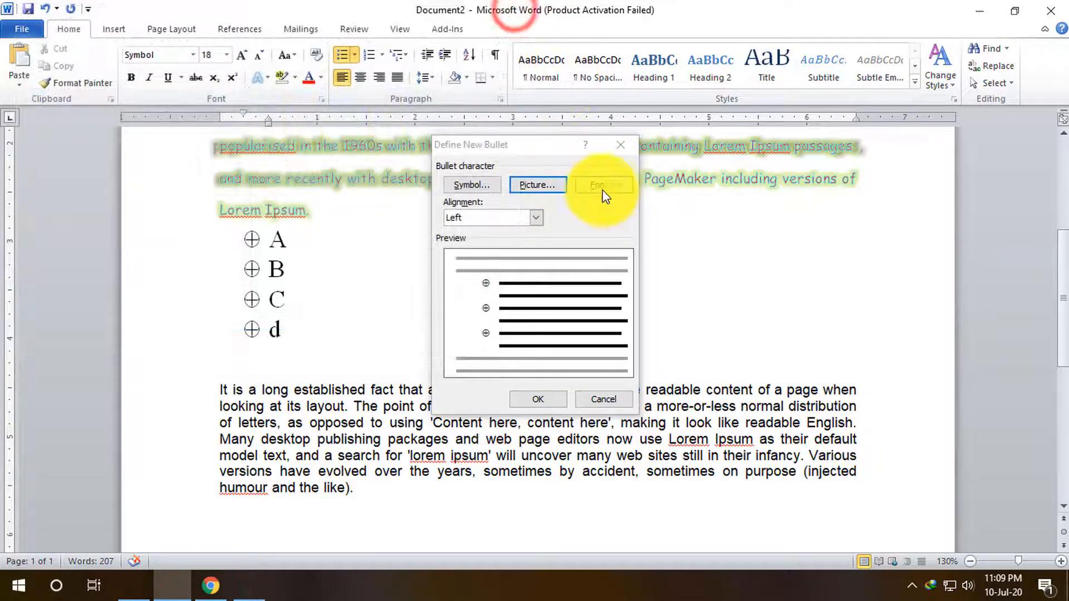
left_click(602, 187)
left_click(673, 87)
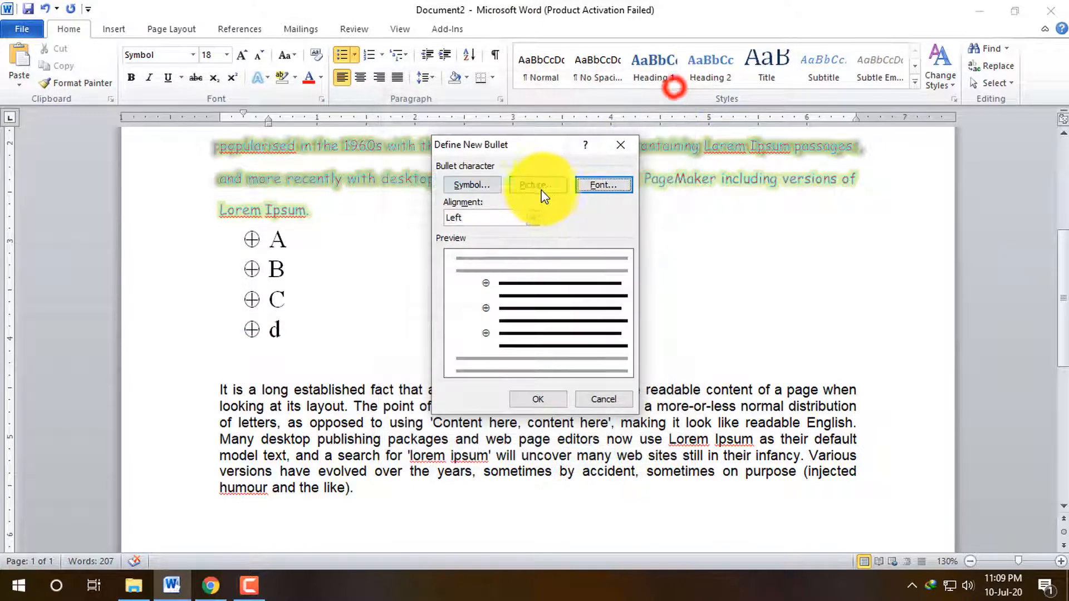
left_click(604, 401)
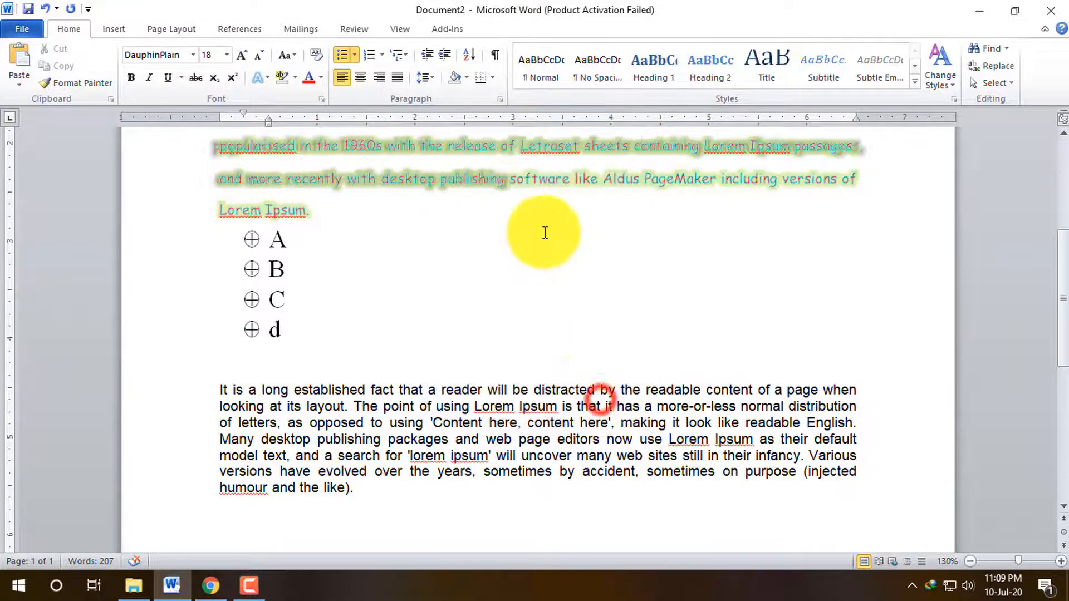
Apply the recently used arrowhead bullet to the A to d list
left_click(354, 55)
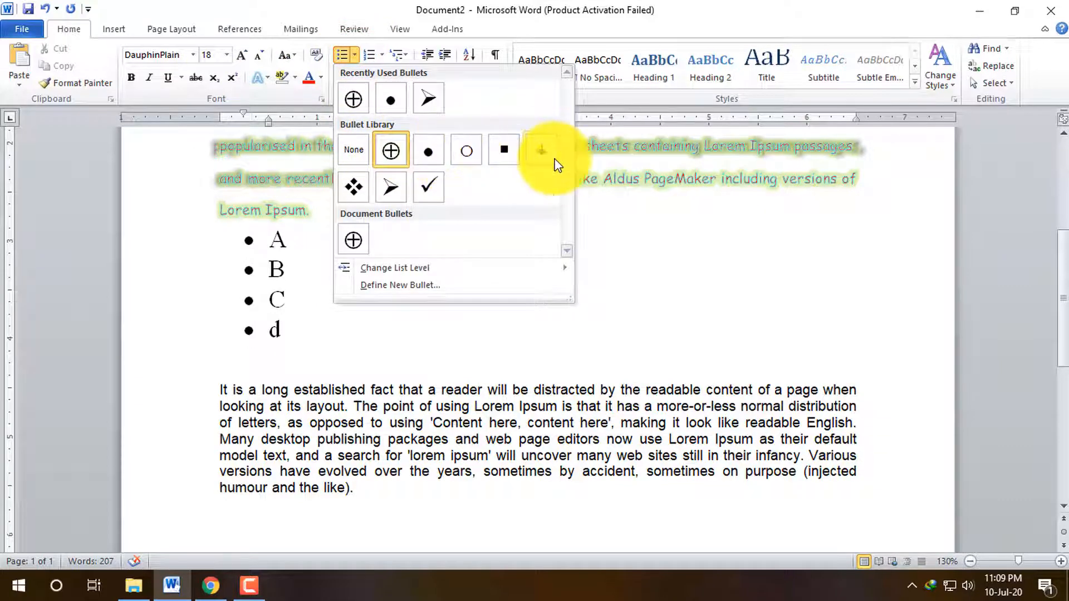
left_click(428, 98)
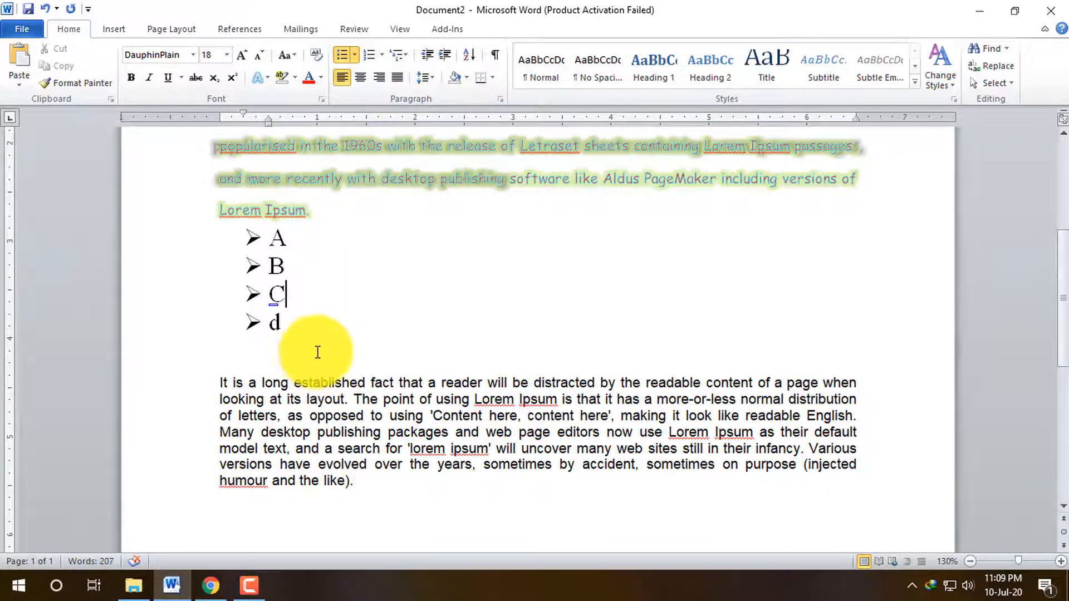
Convert the A to d bulleted list into a numbered list in the 1., 2., 3. format
scroll(317, 351, "up", 3)
scroll(320, 349, "down", 3)
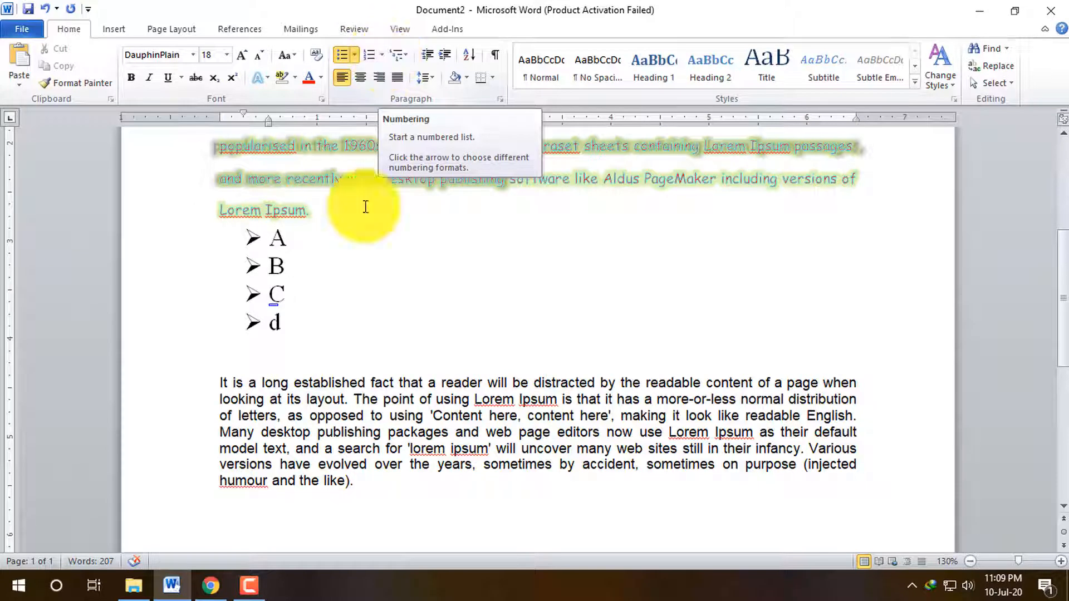
left_click(253, 238)
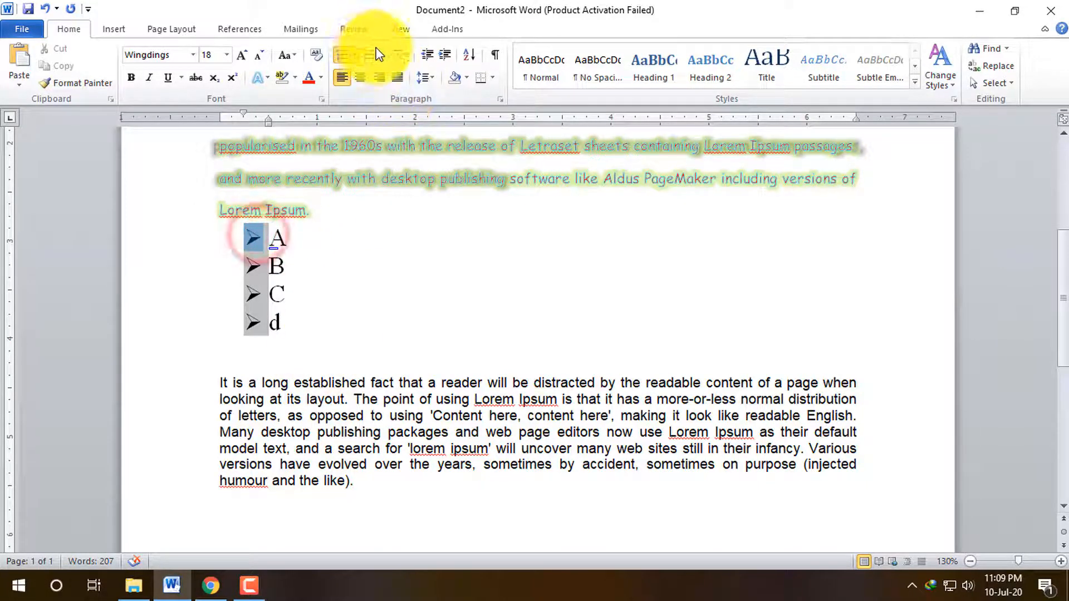
left_click(363, 54)
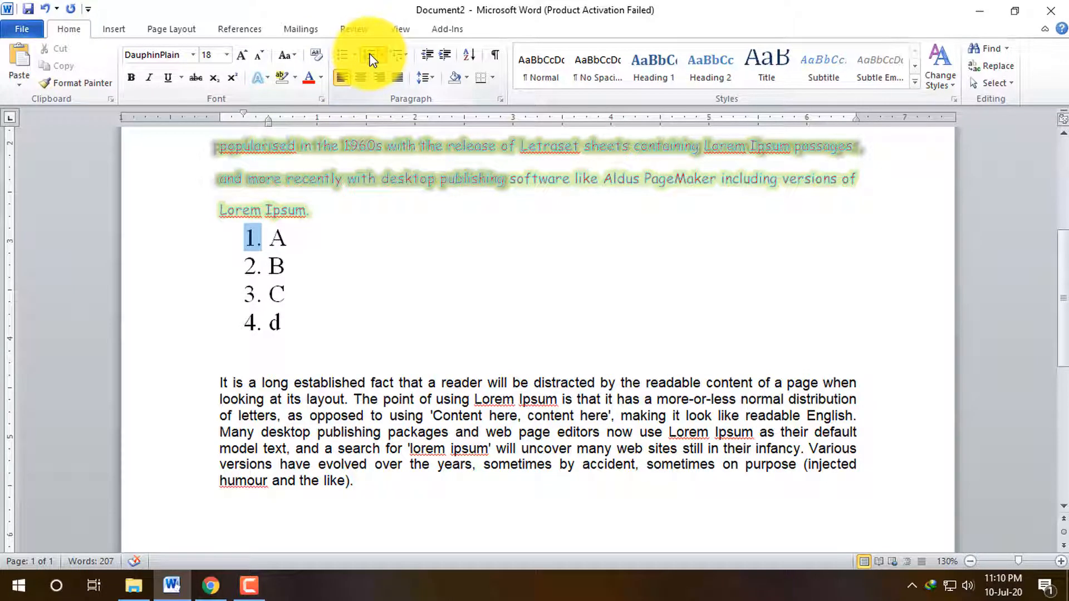
left_click(316, 241)
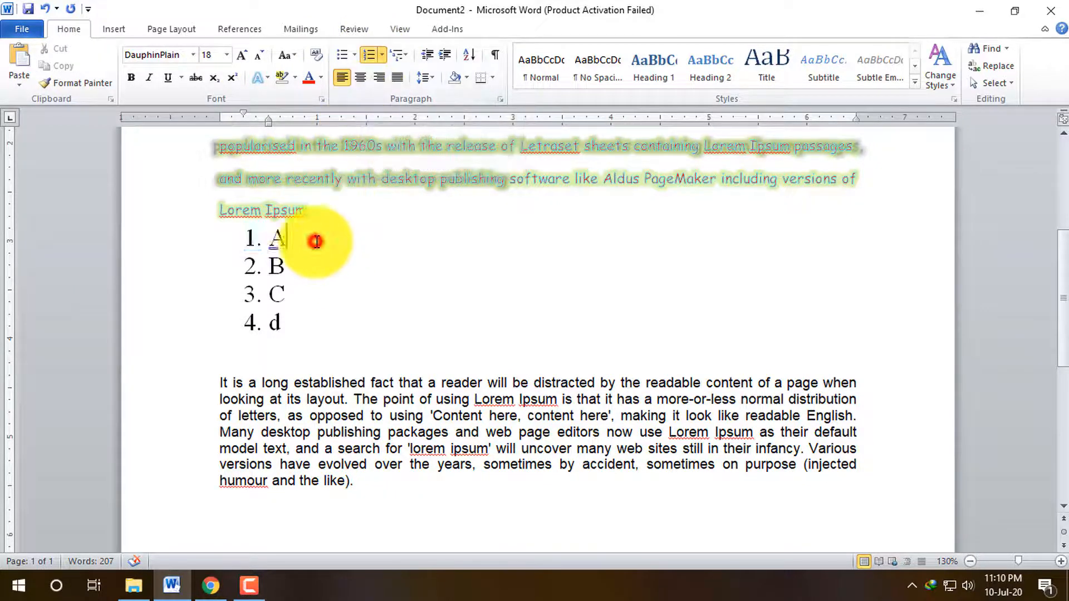
Add the item E after D at the end of the numbered list
left_click(310, 325)
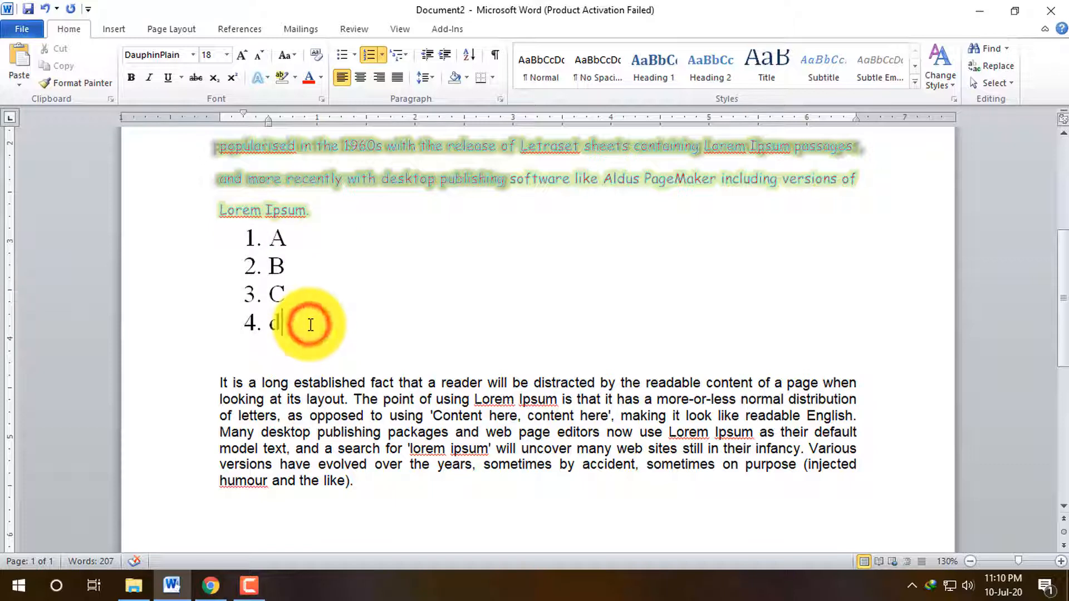
key("Return")
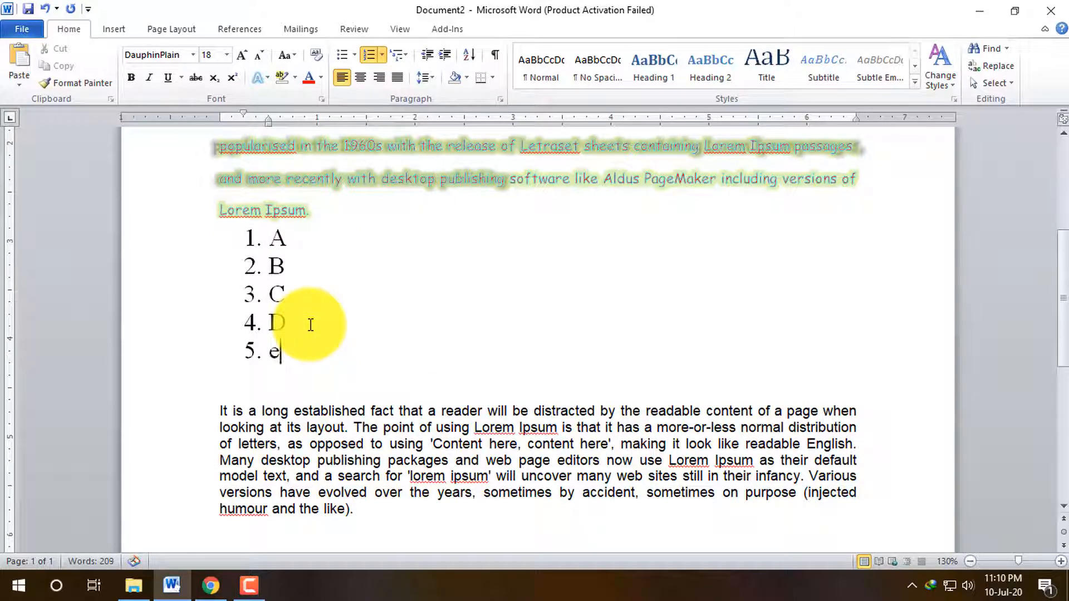
type("e")
key("Return")
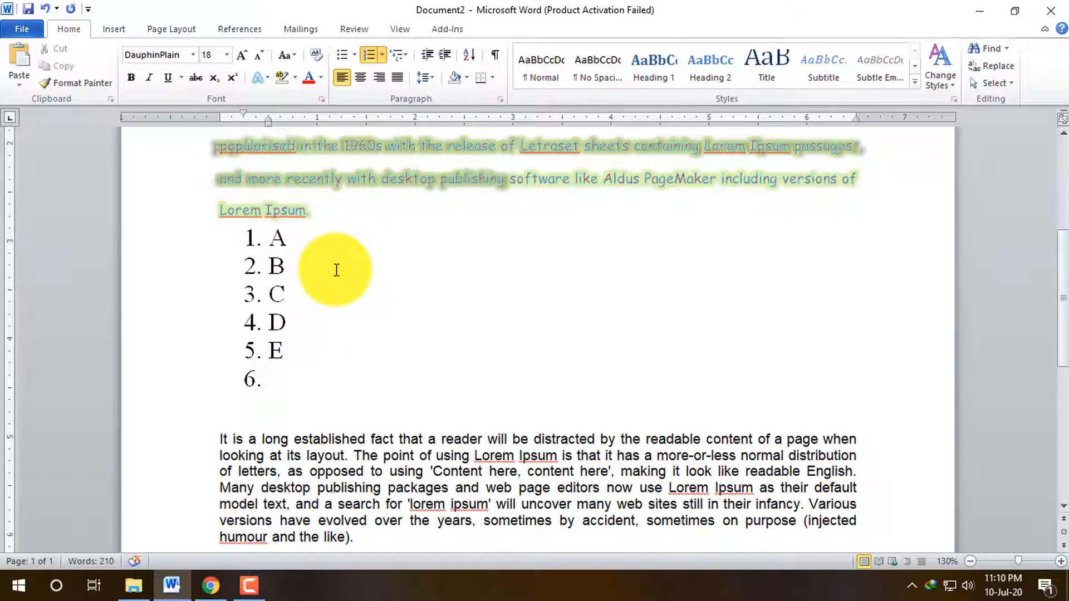
Extend the numbered list with the items Dfs, Dfs, Dsf, Sdf, Dsf and sdfds
type("dfs")
key("Return")
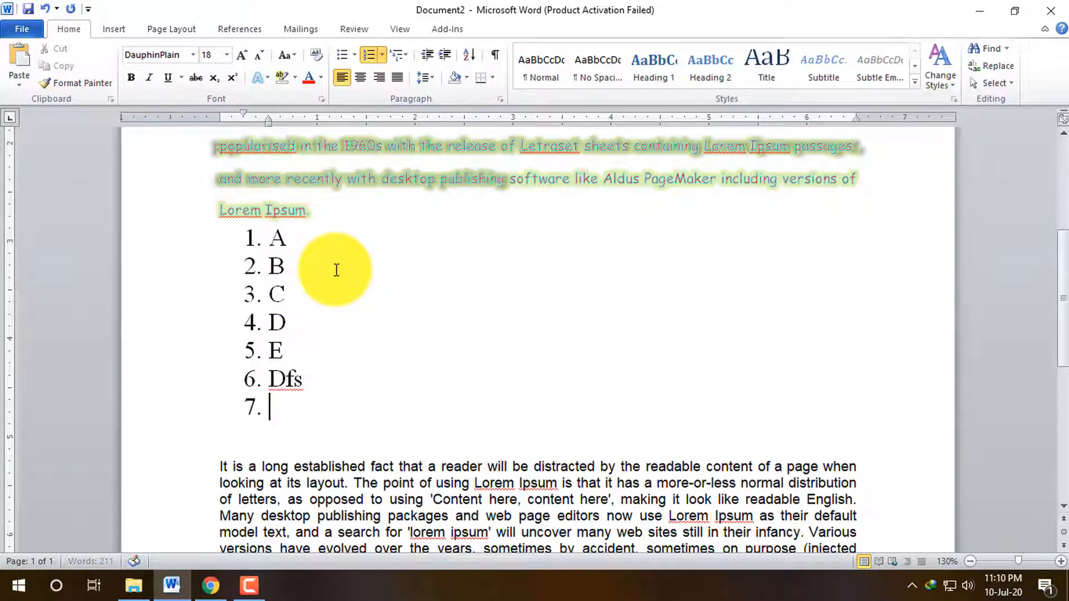
type("dfs")
key("Return")
type("dsf sdf dsf")
key("Return")
type("sd")
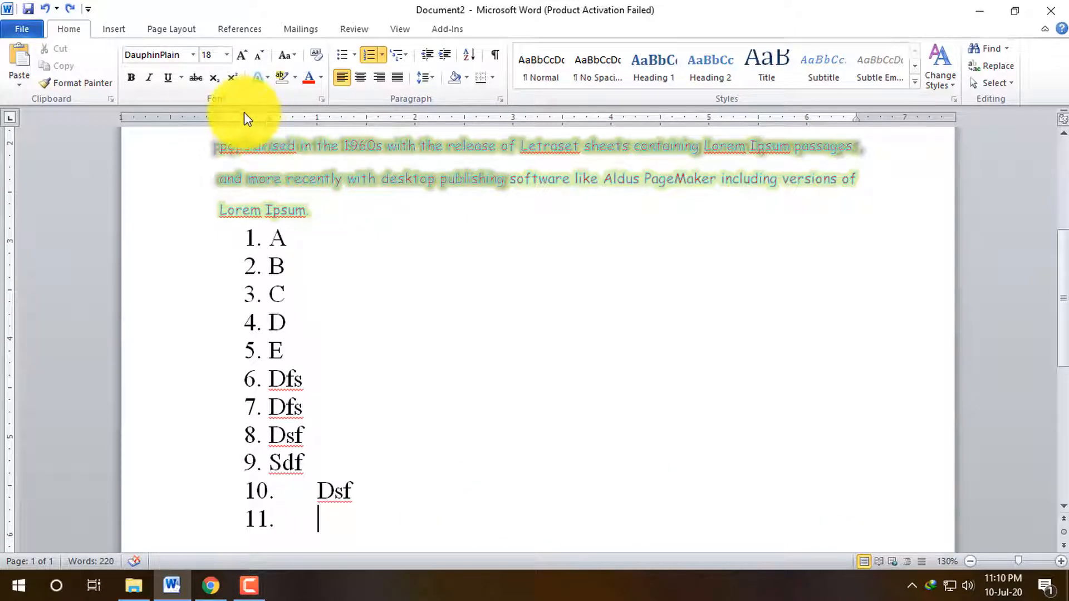
scroll(323, 490, "down", 2)
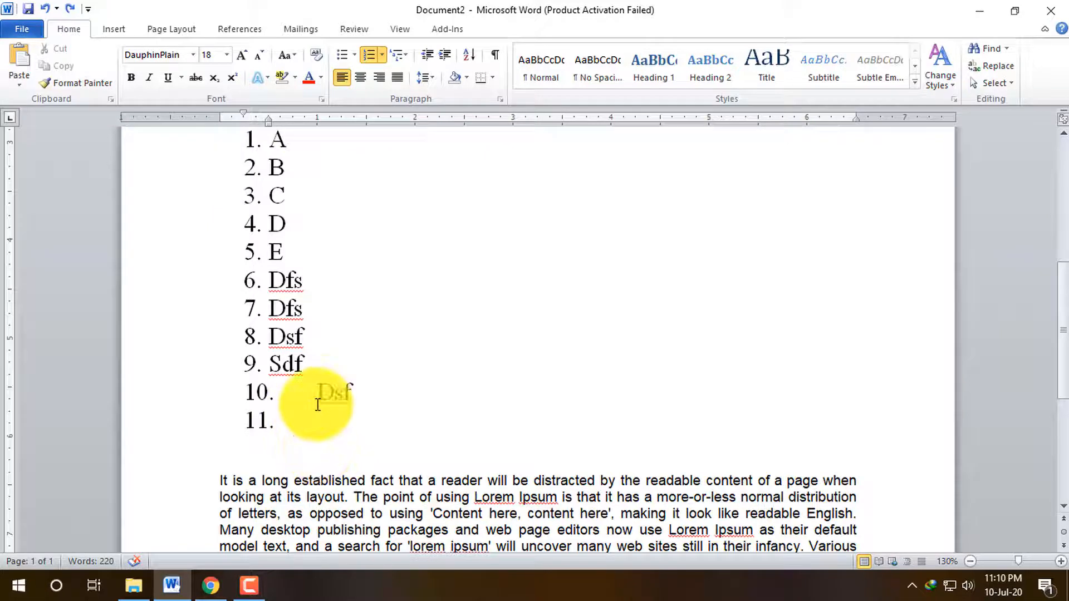
left_click(324, 389)
left_click(341, 423)
type("sdfds")
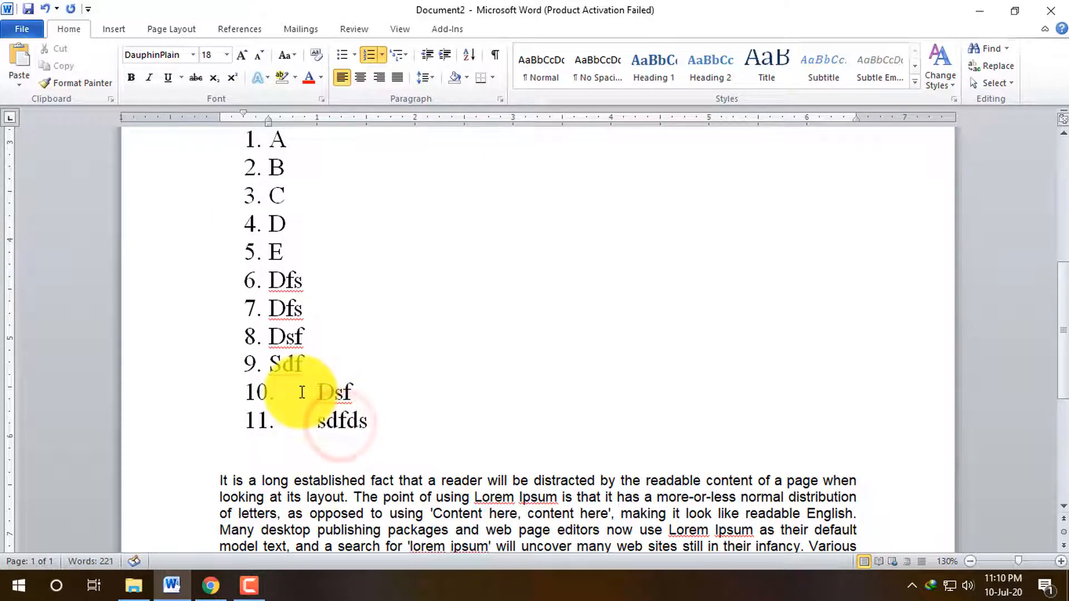
Adjust the left indent of all eleven list items so that the text of items 10 and 11 aligns with the others
left_click_drag(396, 433, 265, 393)
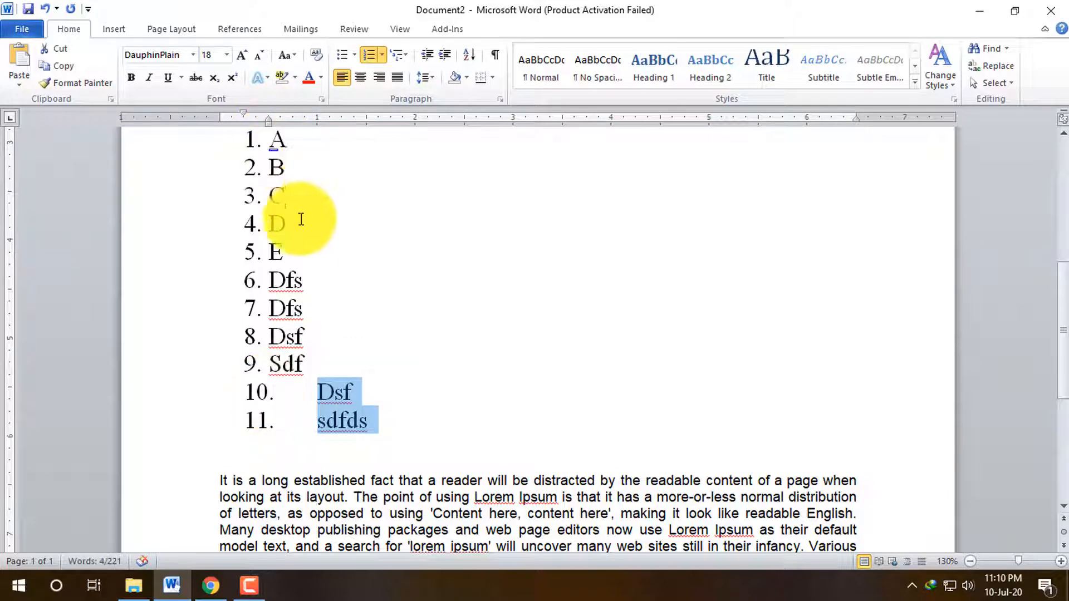
scroll(269, 282, "up", 2)
left_click(270, 238, "shift")
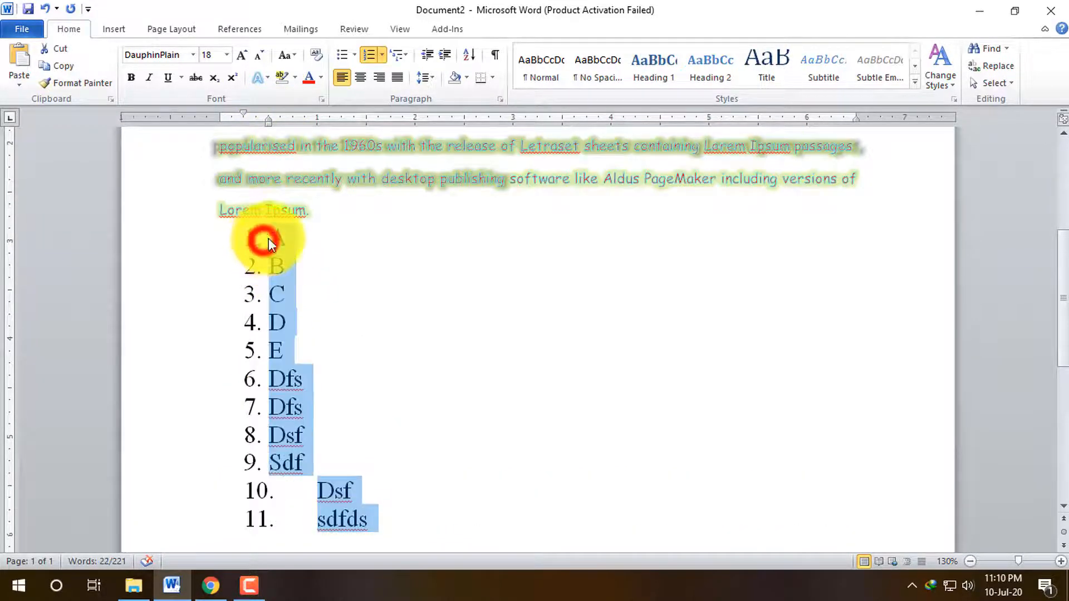
left_click_drag(273, 118, 280, 118)
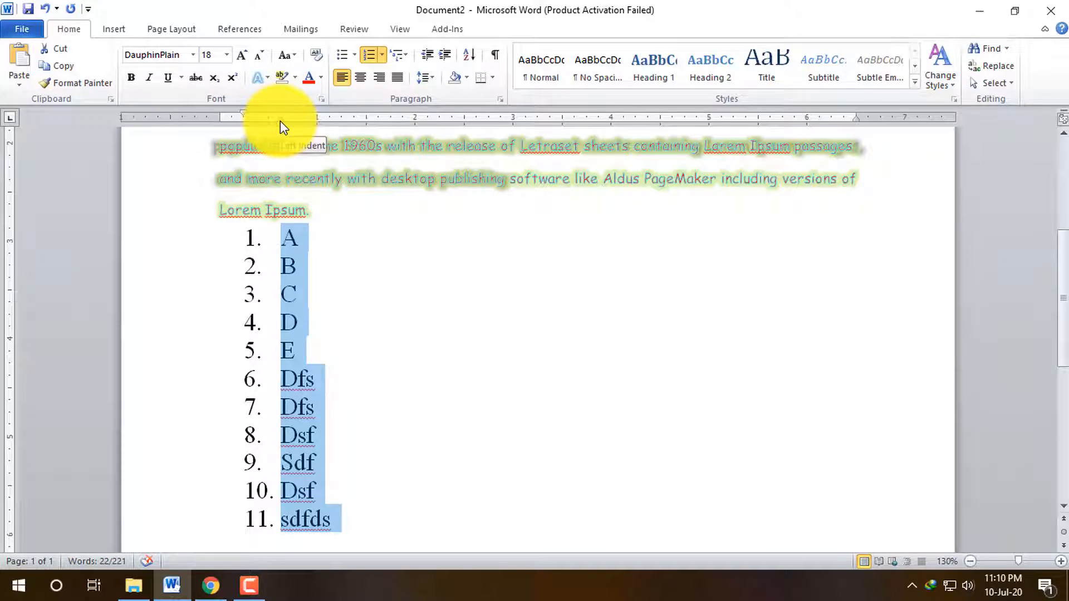
mouse_move(279, 121)
left_mouse_down()
mouse_move(225, 112)
mouse_move(261, 120)
left_mouse_up()
left_click(409, 325)
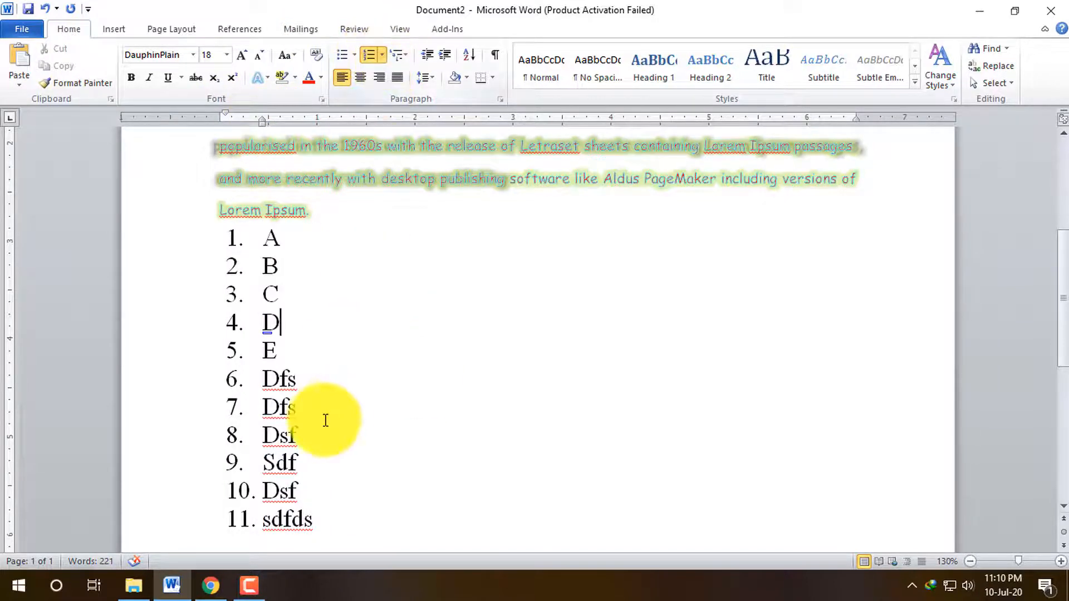
Remove the numbering from item D
left_click(369, 55)
scroll(338, 359, "down", 2)
scroll(362, 350, "up", 2)
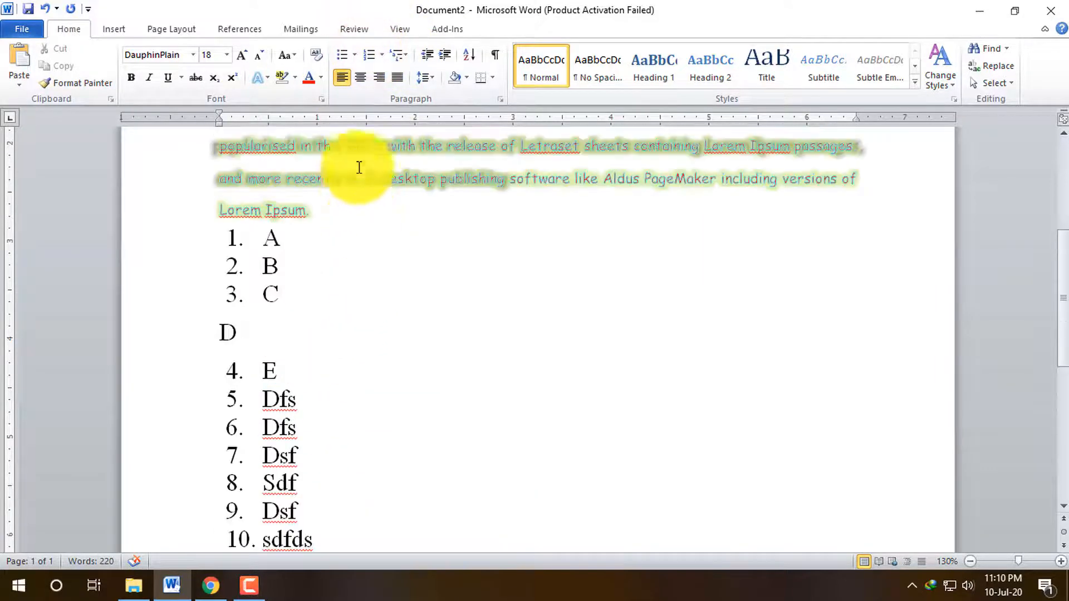
scroll(383, 140, "up", 1)
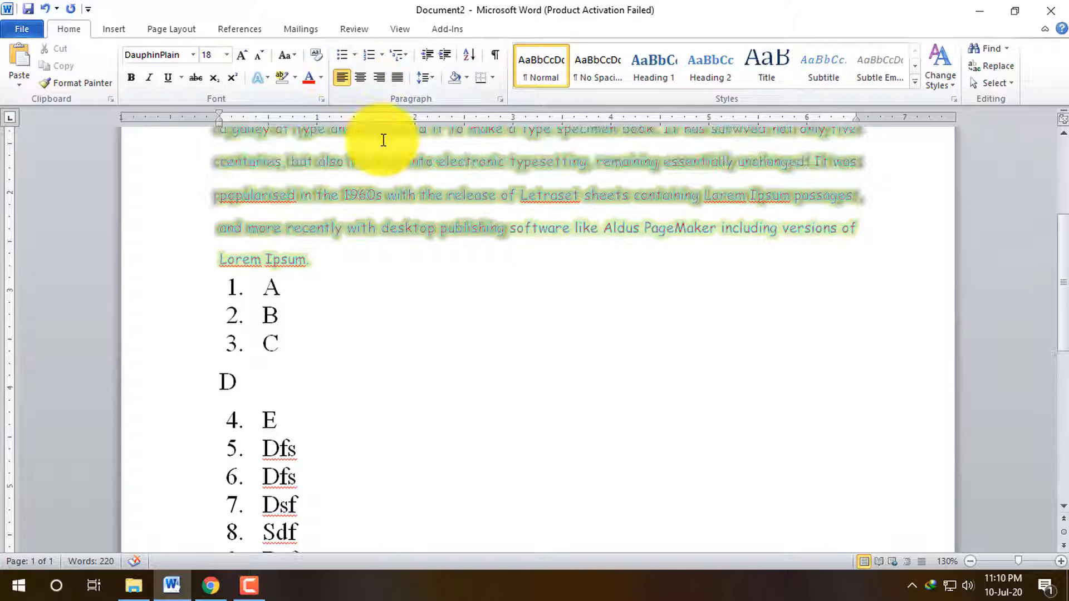
Undo the numbering removal and earlier list edits, back to the empty eleventh item
left_click(360, 423)
key("ctrl+z")
key("ctrl+z")
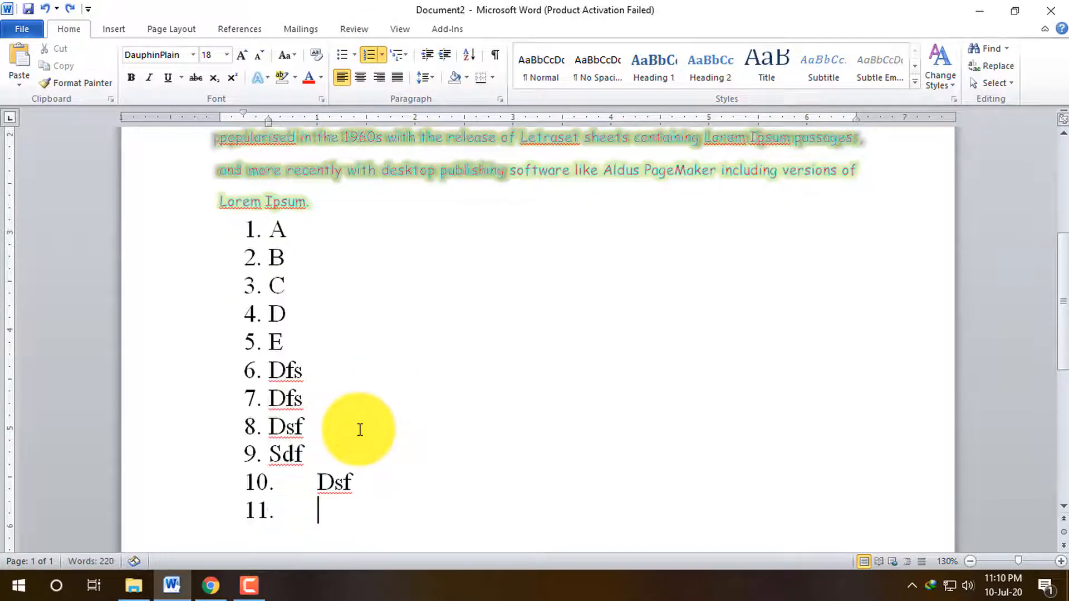
Delete all the list items below E, including the empty last item
left_click(272, 515)
left_click_drag(262, 456, 243, 389)
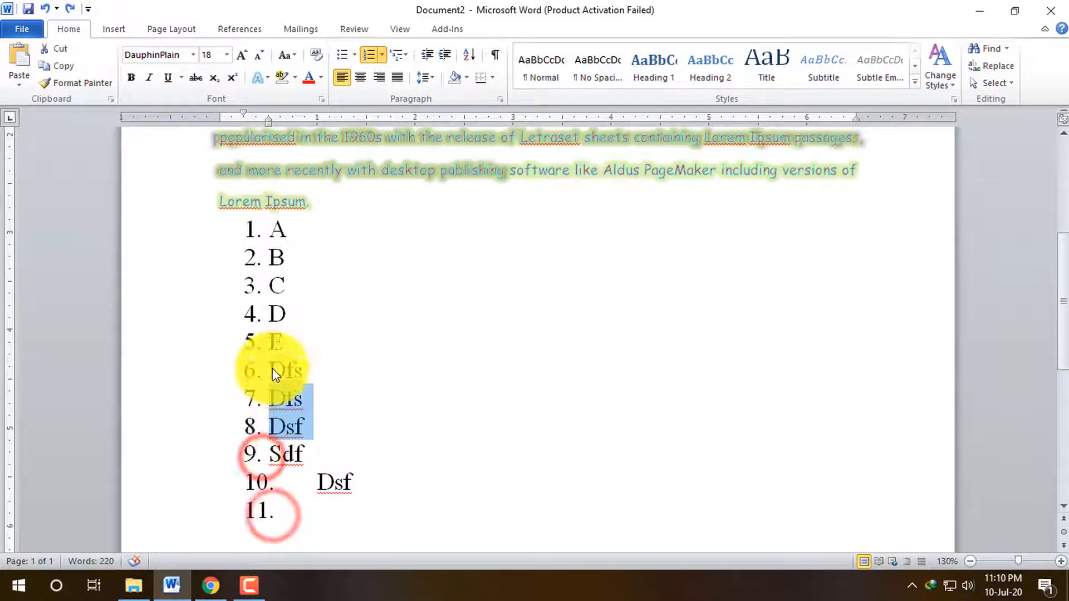
left_click(361, 517)
left_click_drag(295, 482, 249, 369)
key("Delete")
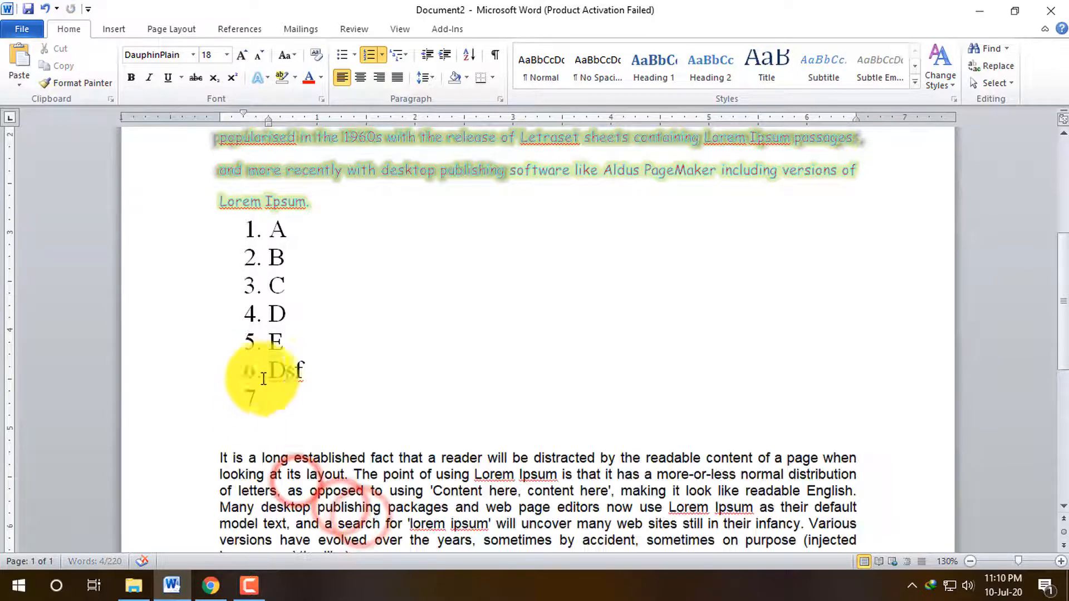
key("BackSpace")
left_click(294, 394)
key("BackSpace")
key("BackSpace")
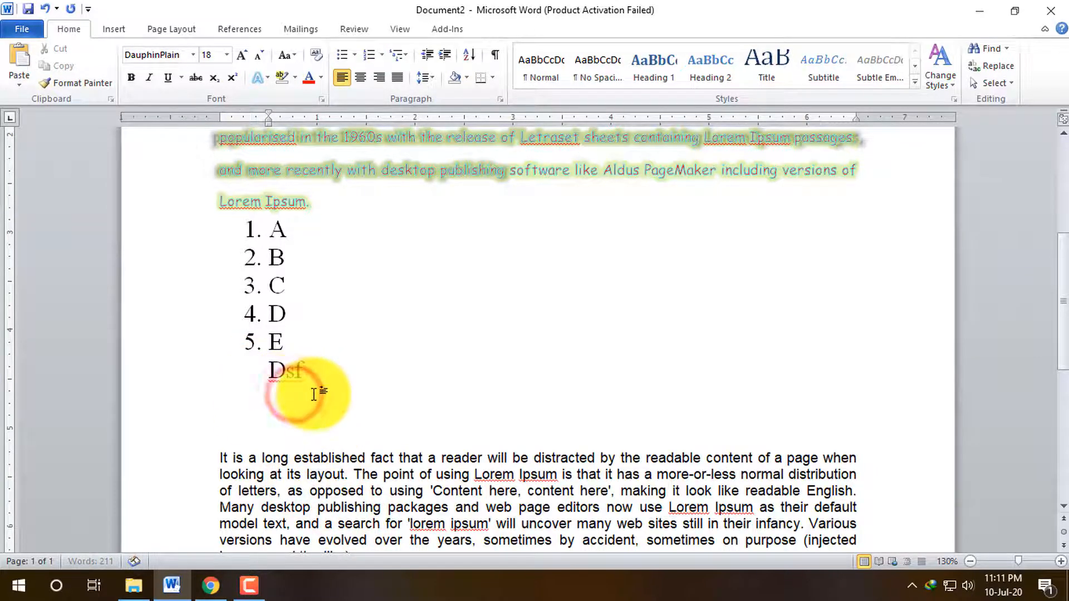
key("BackSpace")
key("BackSpace")
key("BackSpace")
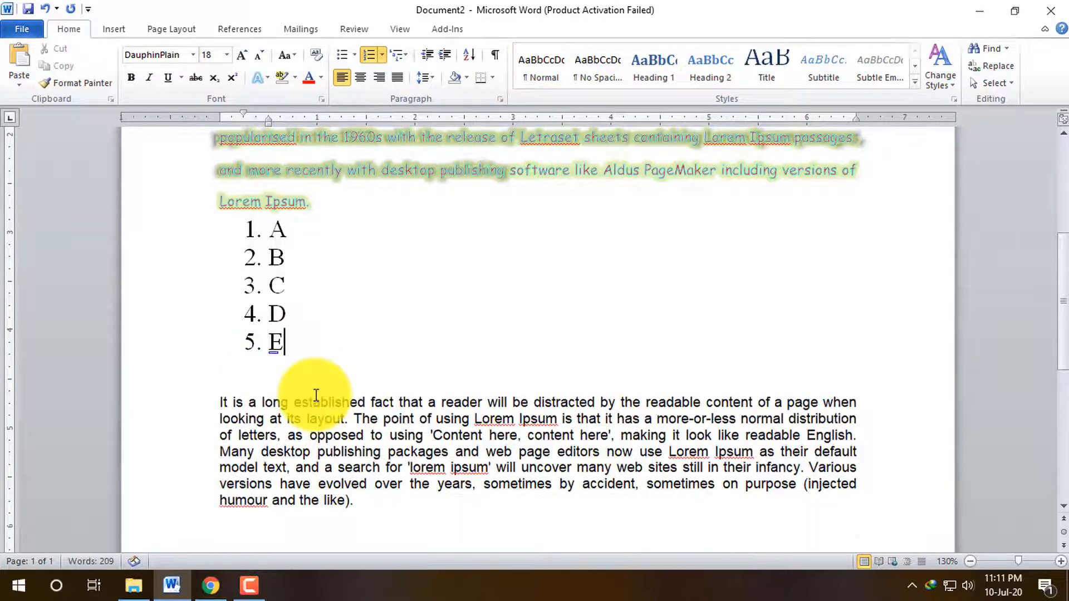
Apply the current list's multilevel format at a new sixth item, and add the items Gfhfgh and Dfgdfg
key("Return")
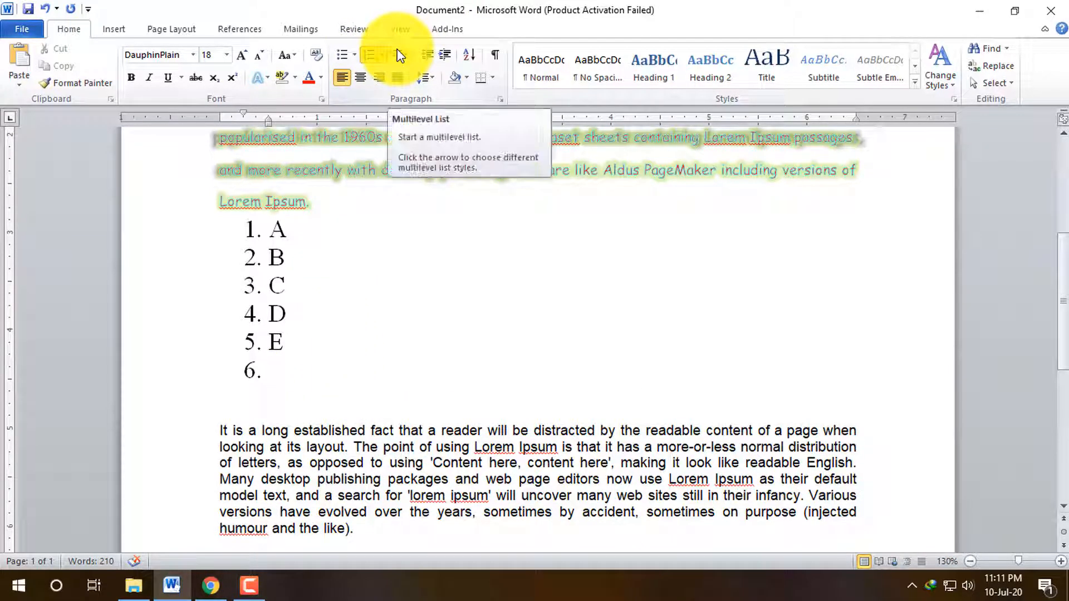
left_click(398, 54)
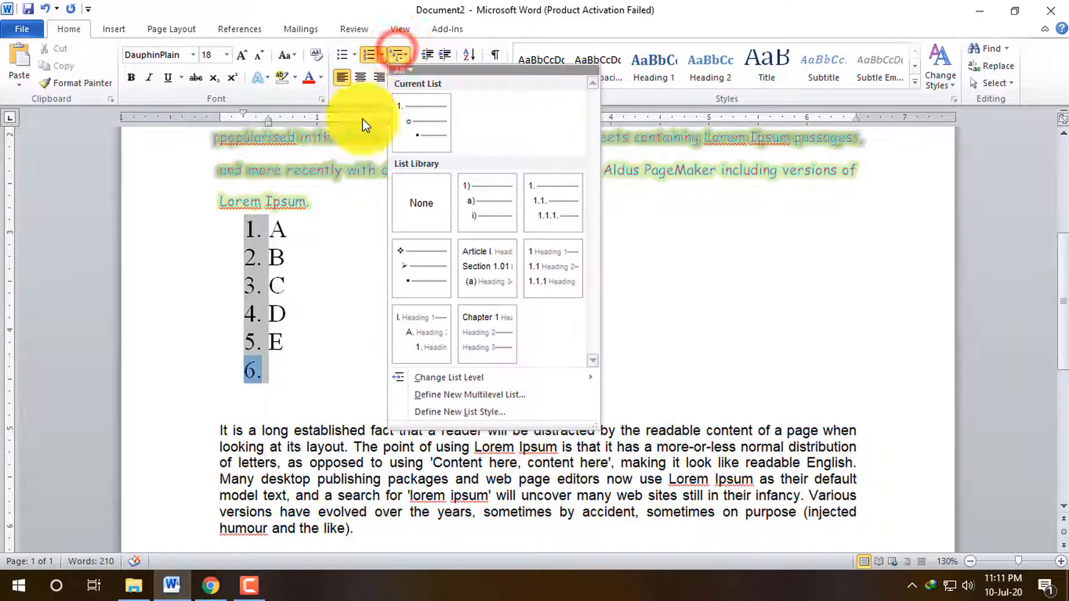
left_click(420, 132)
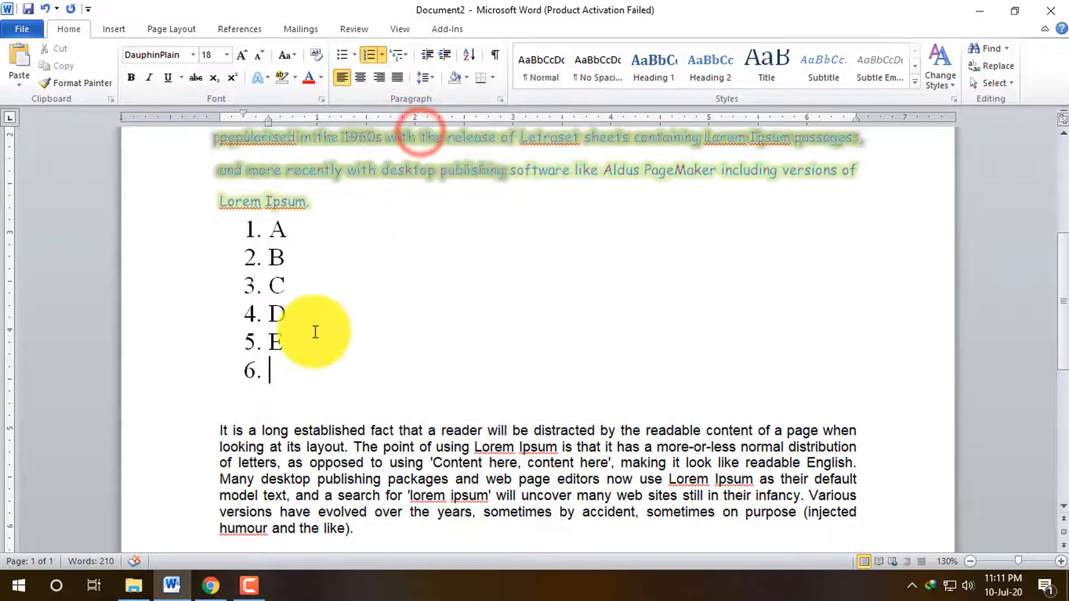
type("gfhfgh")
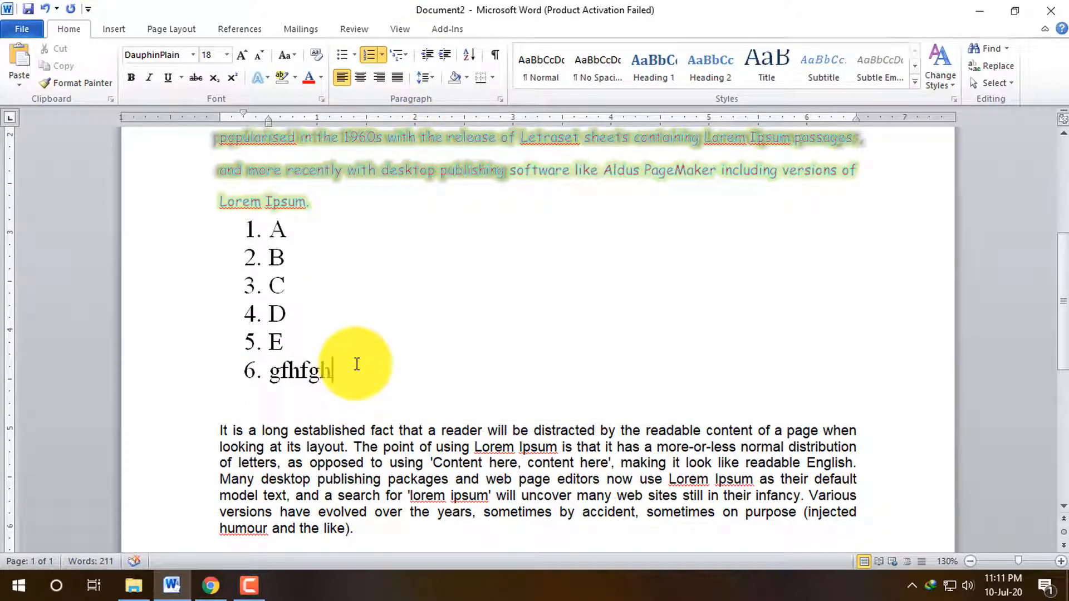
key("Return")
type("dfgdfg")
key("Return")
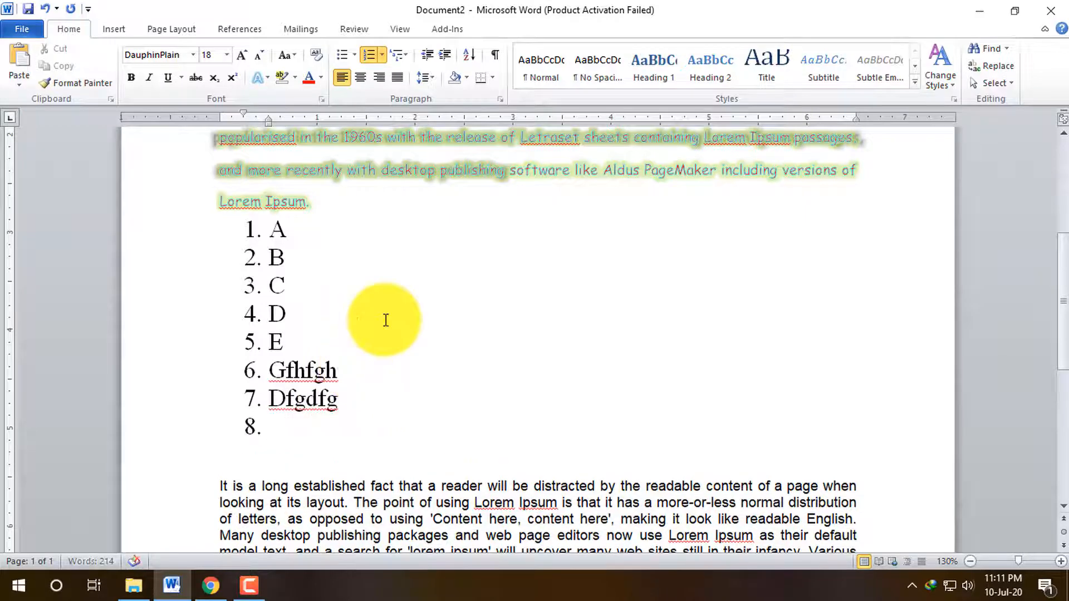
Apply the multilevel bullet style with diamond, arrowhead and dot levels to the list, and enter Dfs dgfd as the last item
left_click(397, 56)
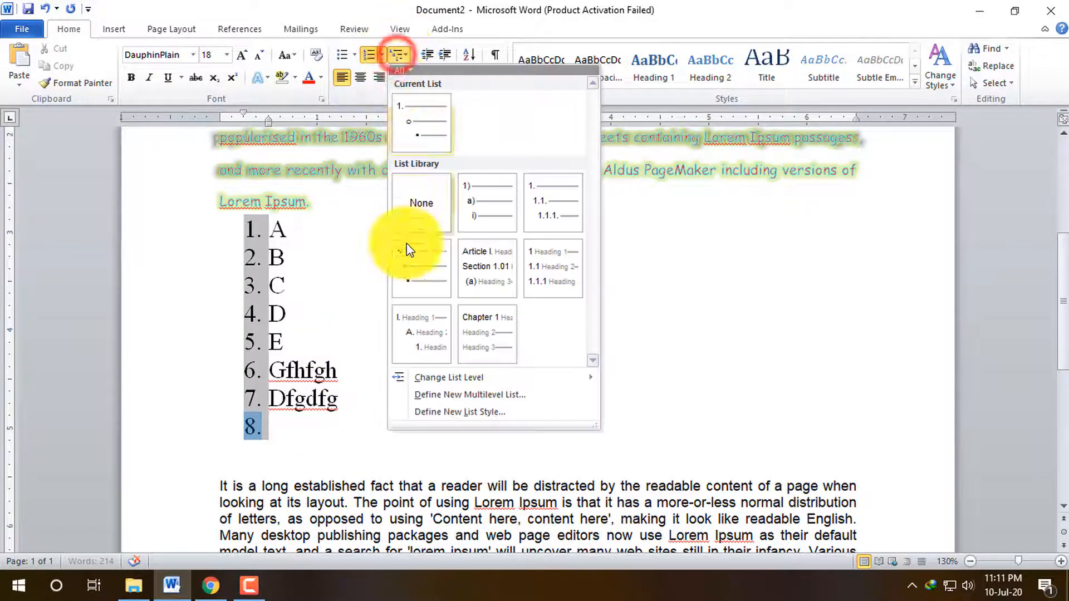
left_click(430, 277)
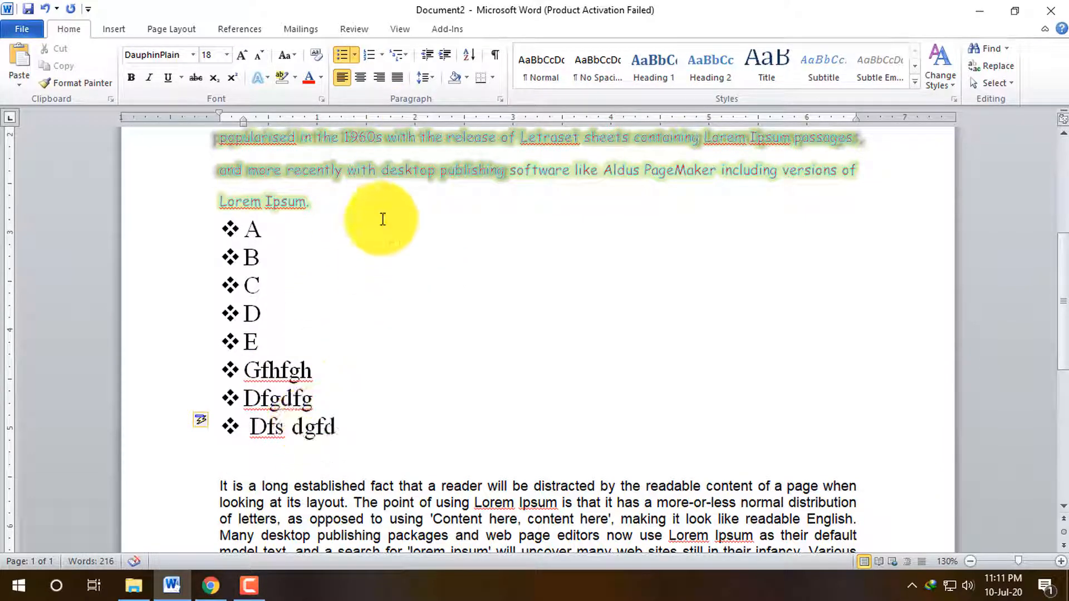
Try the Article I., Section 1.01 multilevel heading style on the list, and undo it
left_click(392, 53)
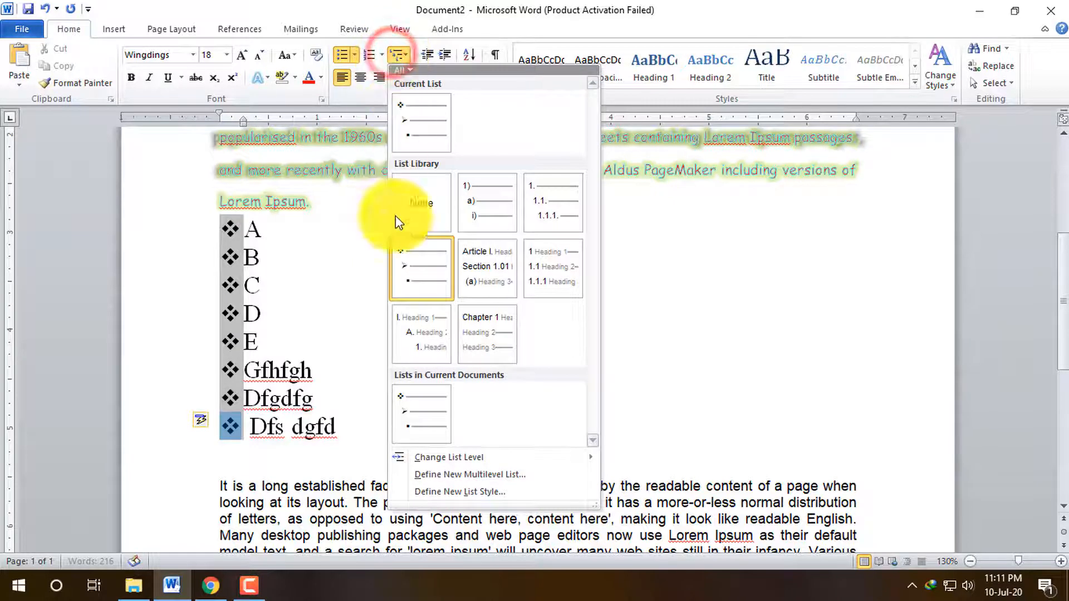
left_click(480, 262)
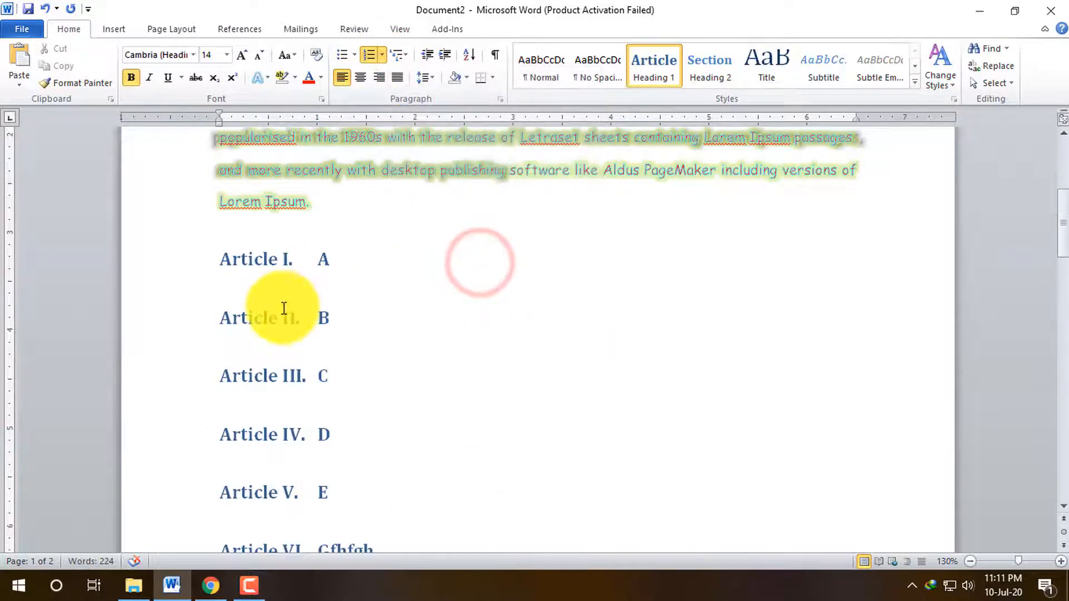
key("ctrl+z")
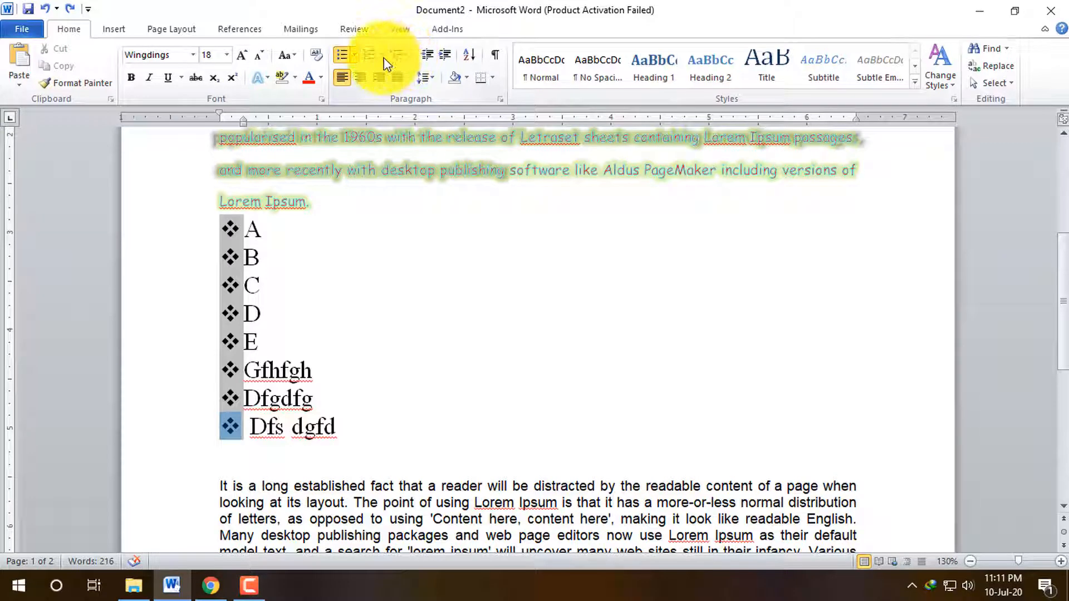
Look through the available multilevel list styles, and close the gallery without choosing one
left_click(407, 54)
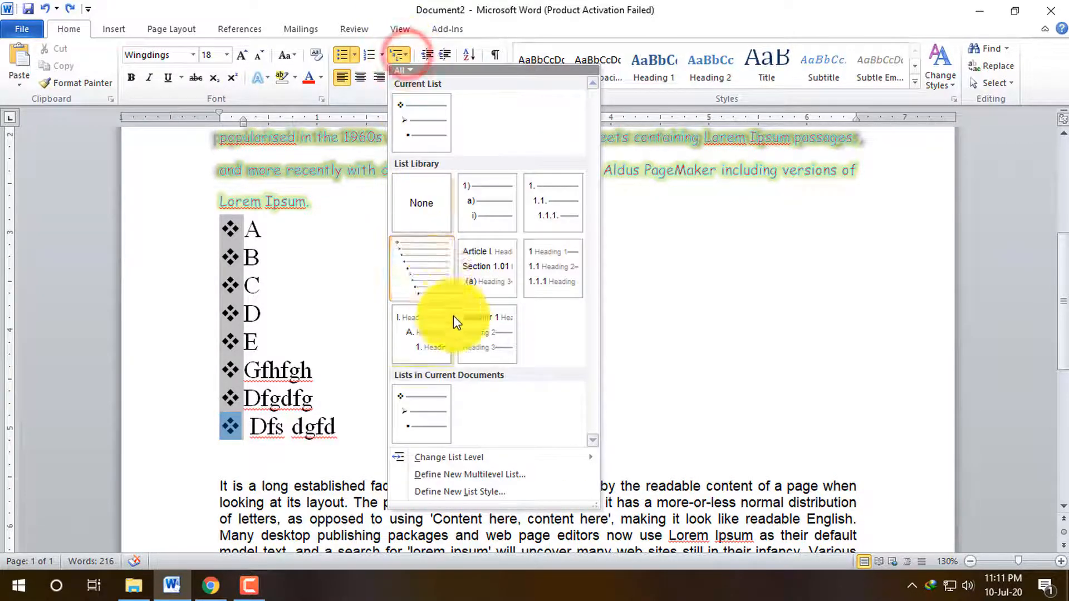
mouse_move(484, 276)
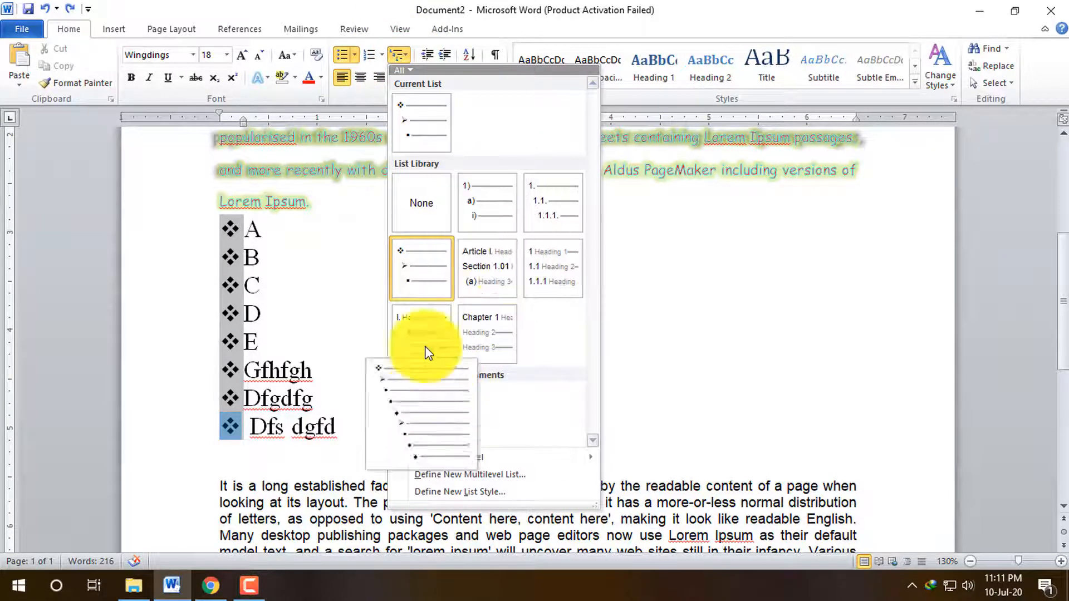
left_click(600, 20)
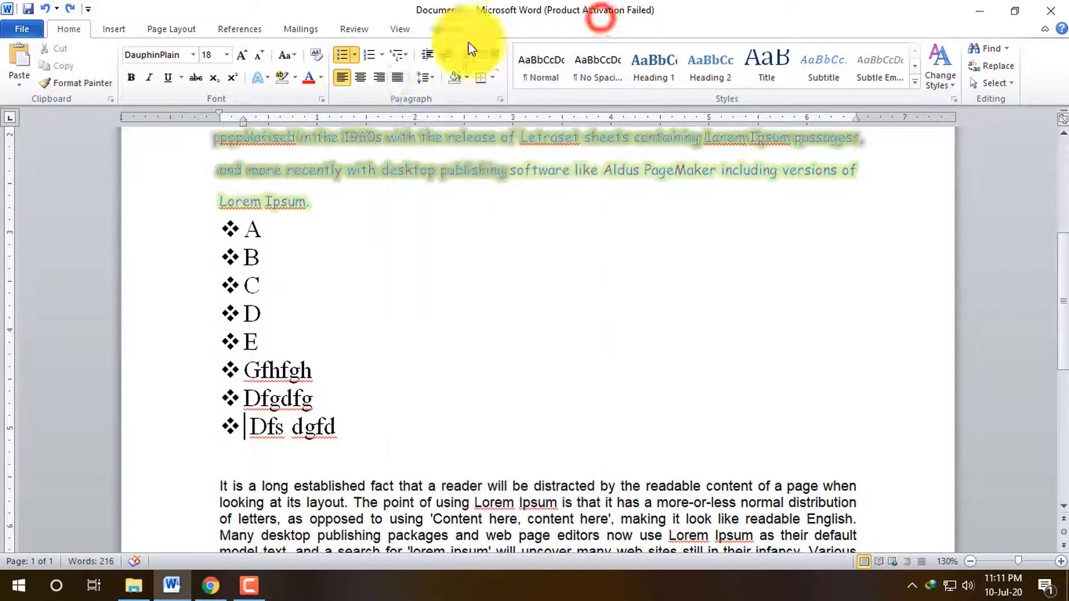
Demote the last list item, Dfs dgfd, by several levels
left_click(425, 56)
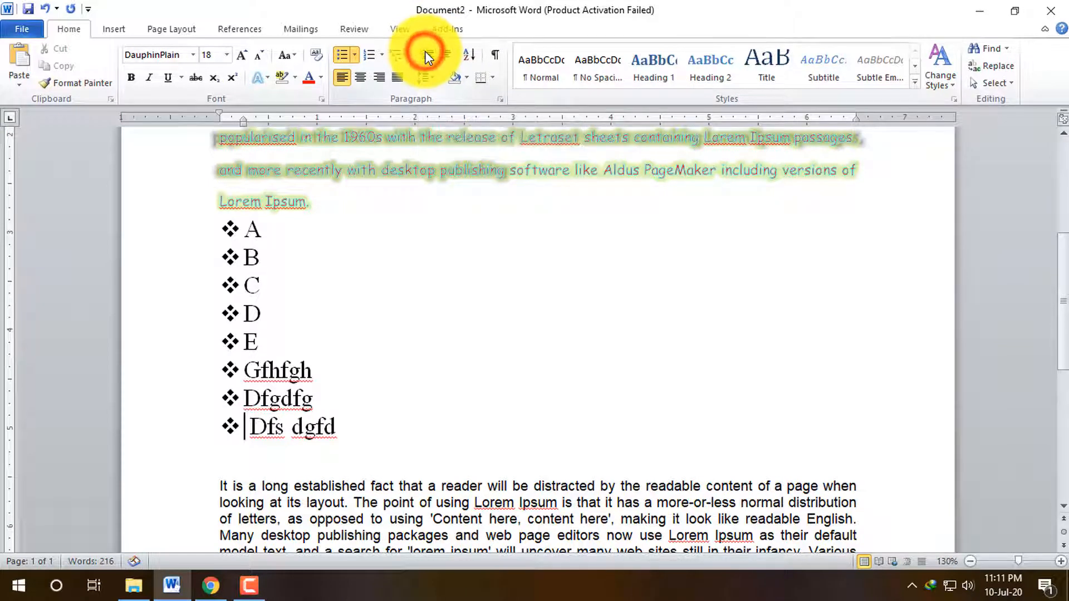
left_click(426, 56)
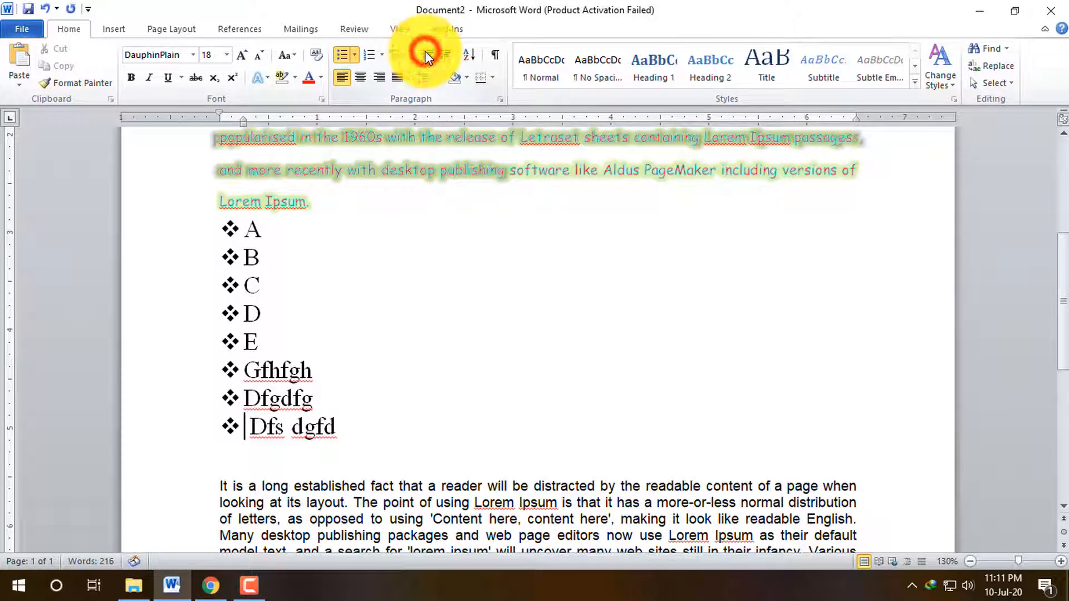
left_click(389, 428)
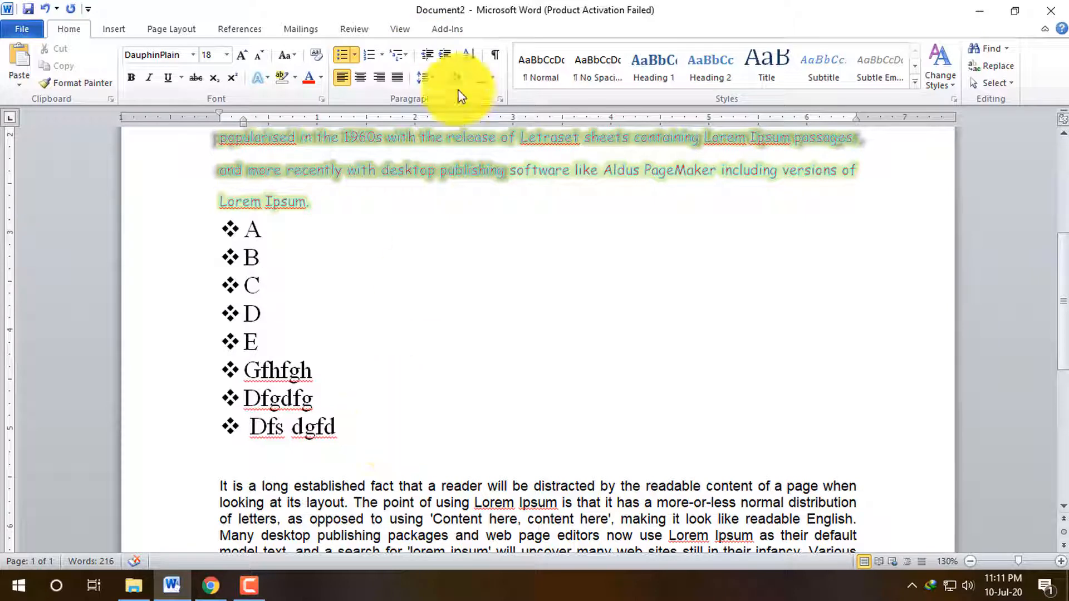
left_click(447, 54)
left_click(448, 53)
left_click(447, 54)
left_click(447, 53)
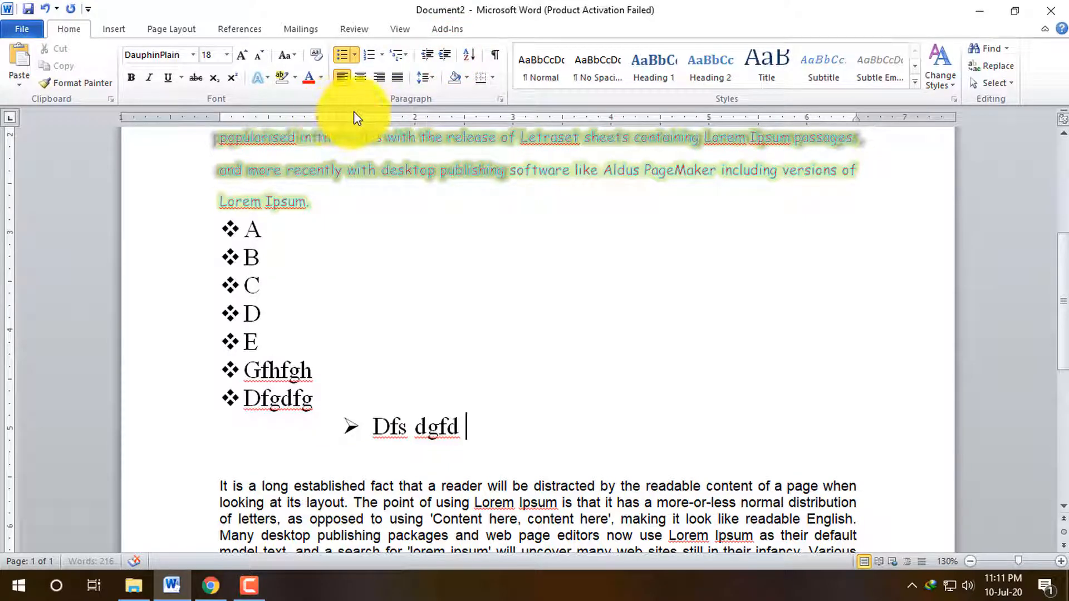
Promote the item Dfs dgfd back to the arrowhead level directly below the main items
left_click(445, 55)
left_click(425, 55)
left_click(426, 55)
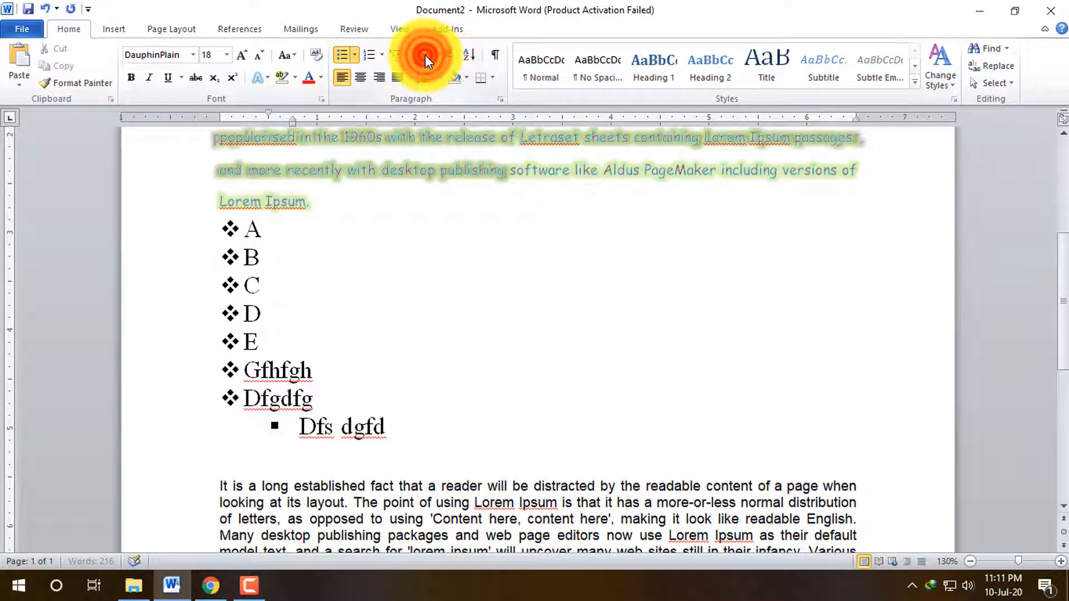
left_click(425, 55)
Increase the indent of the entire list, from A to Dfs dgfd, by three levels
left_click_drag(380, 426, 259, 231)
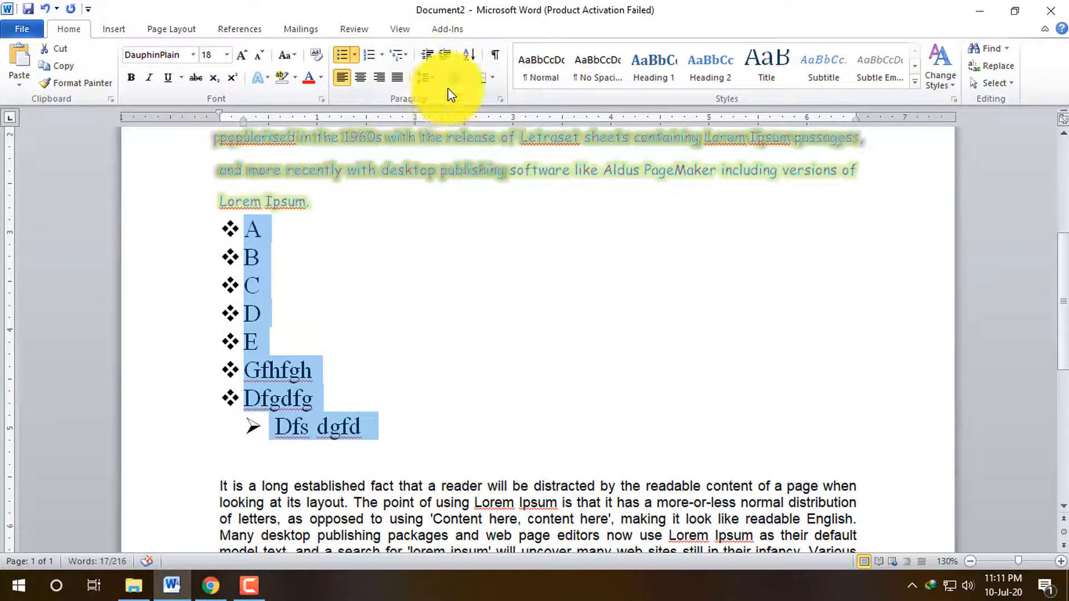
left_click(440, 48)
left_click(440, 48)
left_click(440, 48)
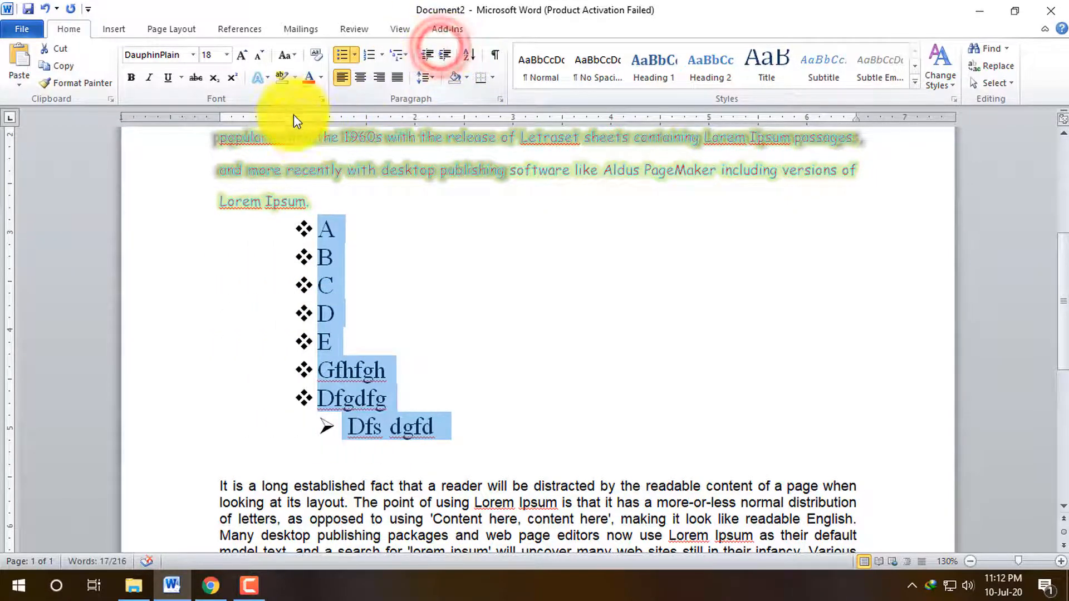
Align all the list's bullets with the page margin and place the item text about 0.45 inch in on the ruler
left_click_drag(292, 115, 224, 114)
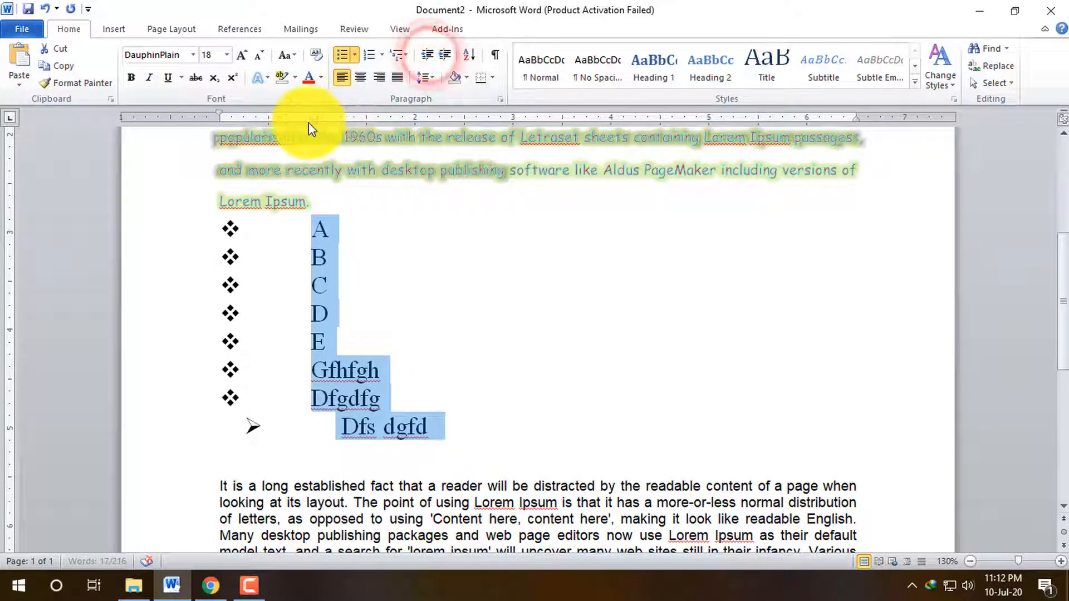
left_click_drag(309, 121, 263, 119)
double_click(262, 116)
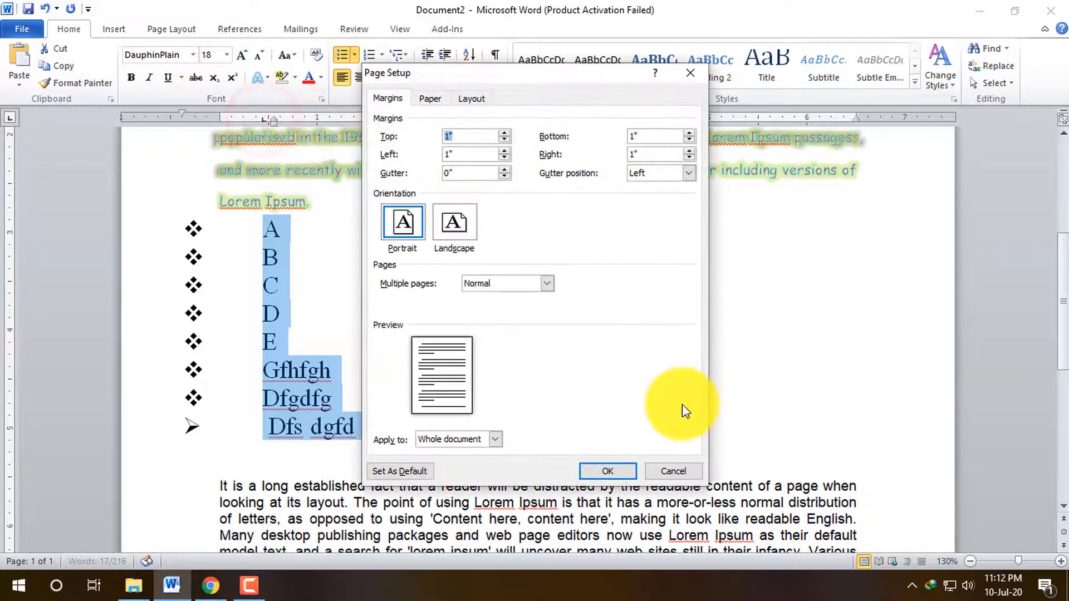
left_click(669, 473)
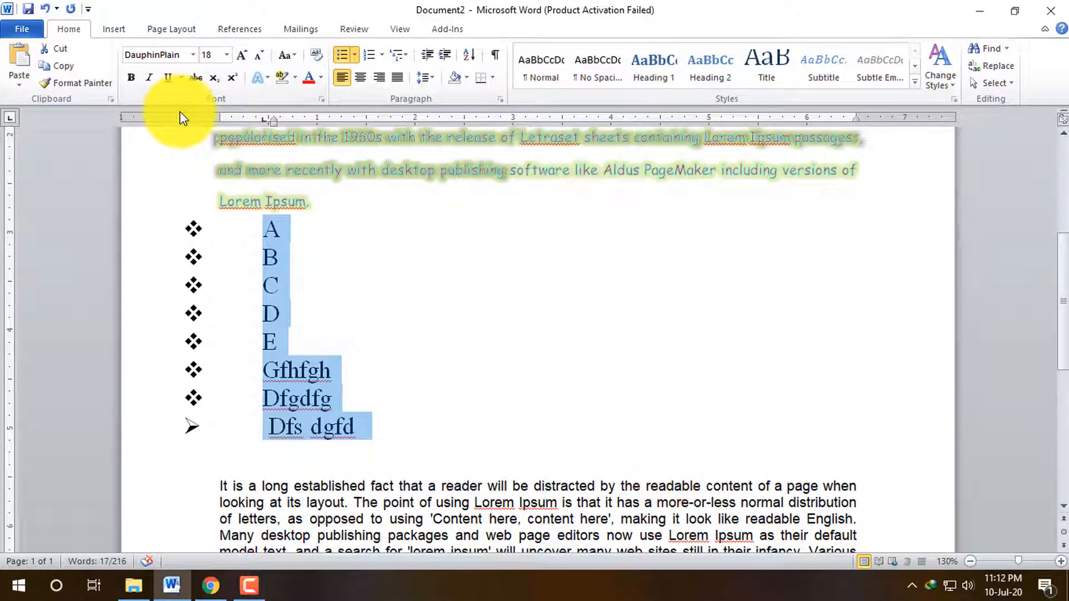
left_click_drag(181, 114, 218, 116)
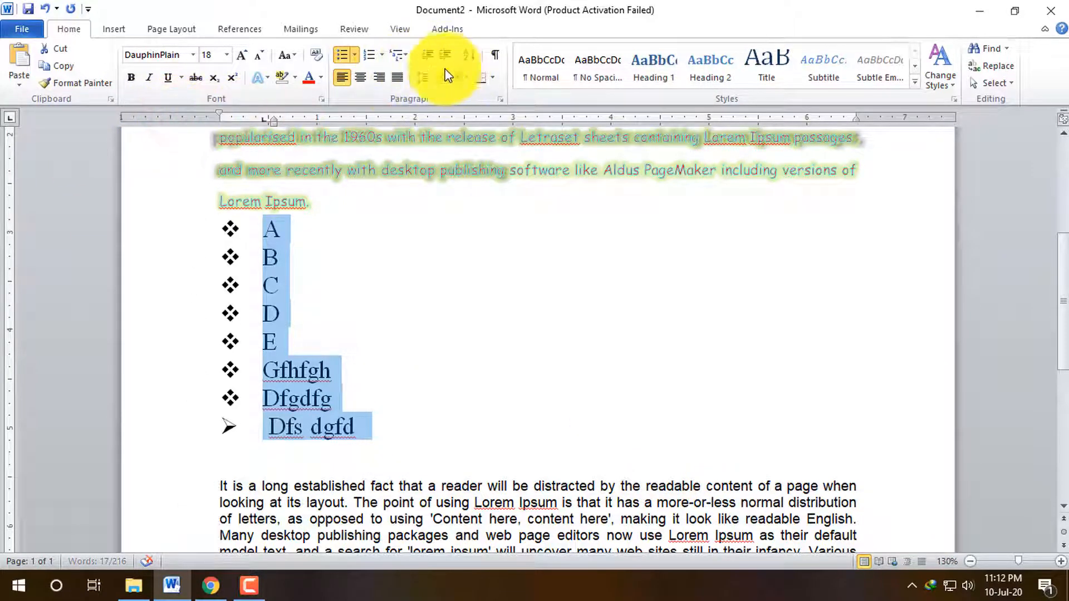
Try decreasing and increasing the list's indent, and move its item text to about 0.35 inch on the ruler
left_click(426, 54)
left_click(443, 55)
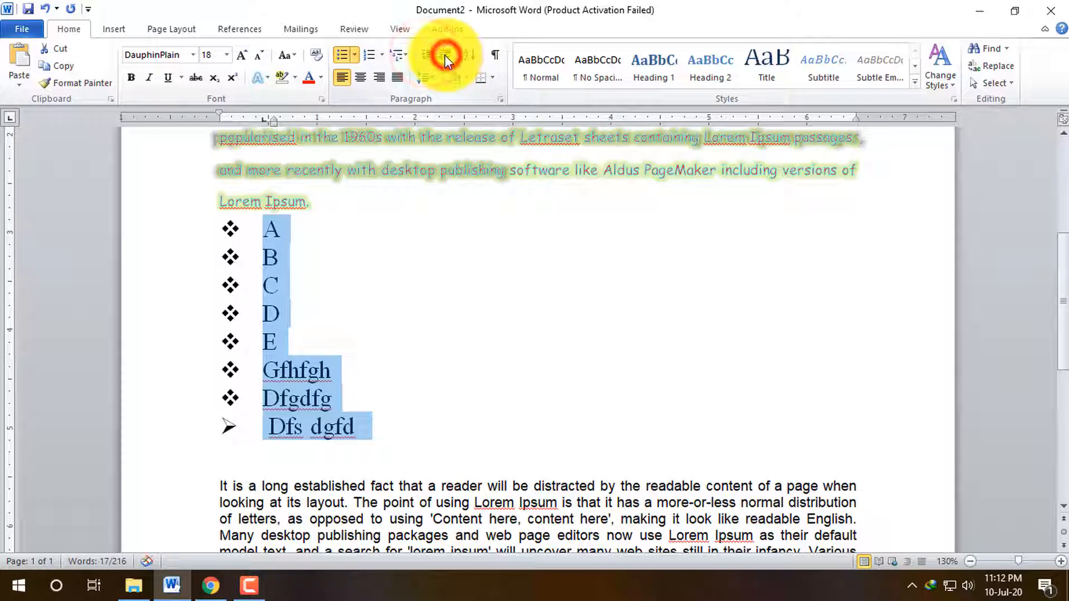
left_click(443, 55)
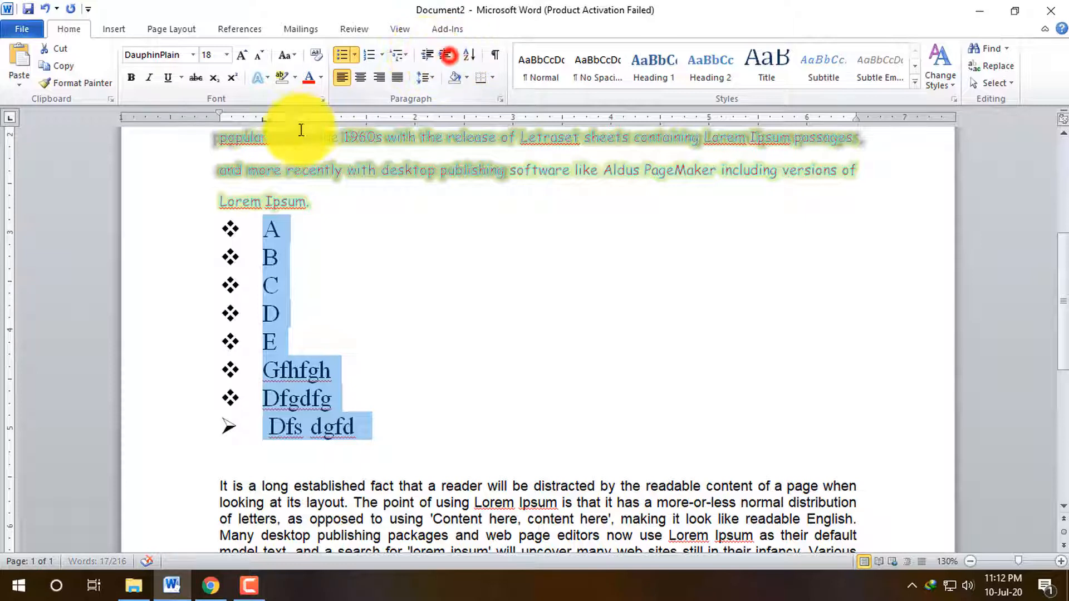
mouse_move(263, 118)
left_mouse_down()
mouse_move(262, 130)
mouse_move(276, 122)
mouse_move(203, 115)
mouse_move(225, 117)
left_mouse_up()
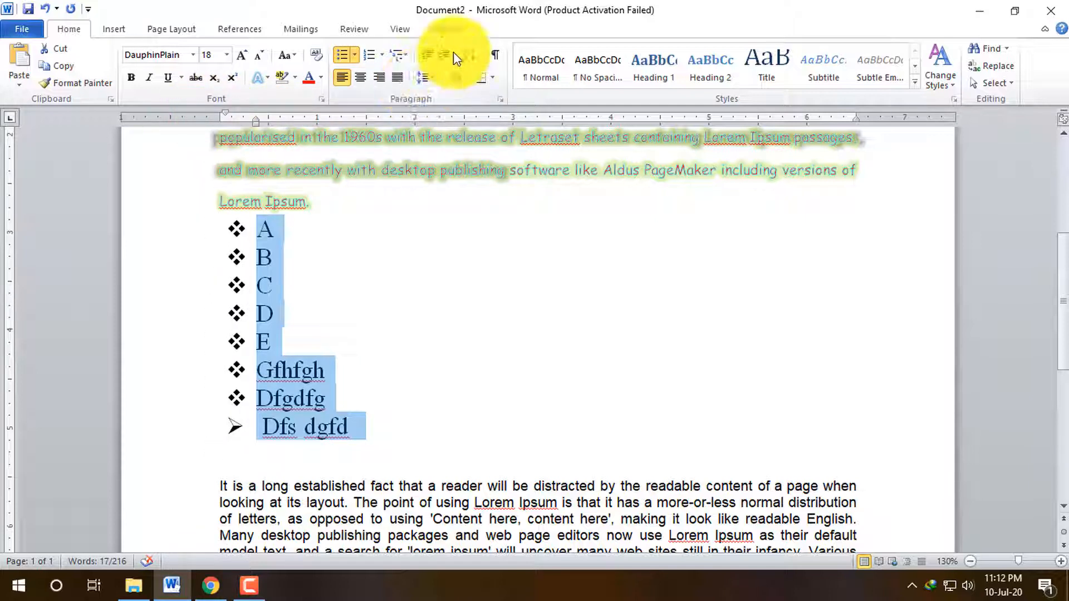
left_click(488, 349)
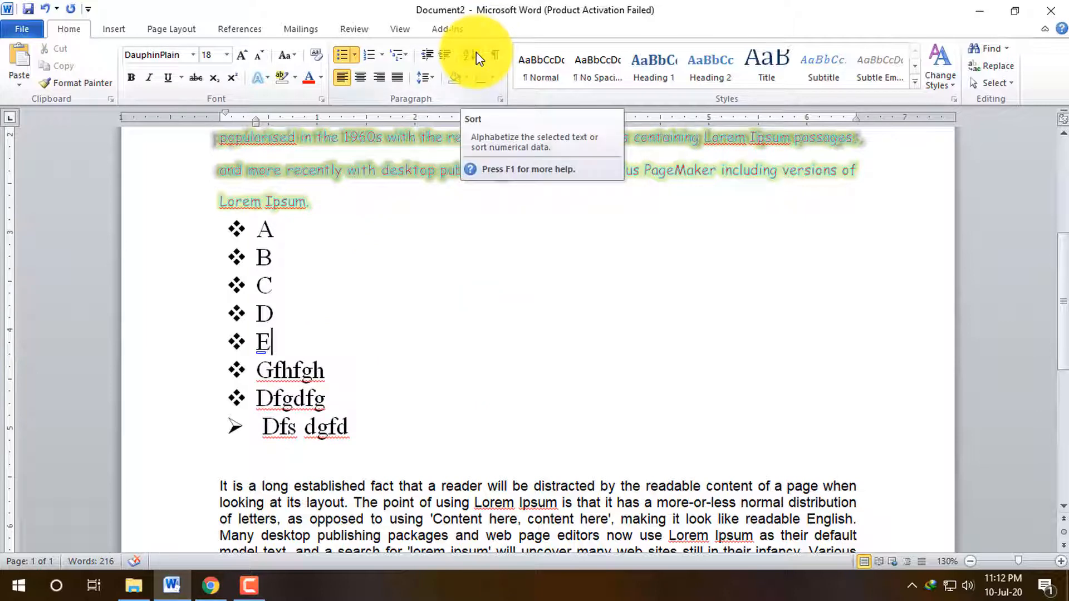
Sort all the document's paragraphs as text in ascending order, look over the reordered document, and undo the sort
left_click(476, 52)
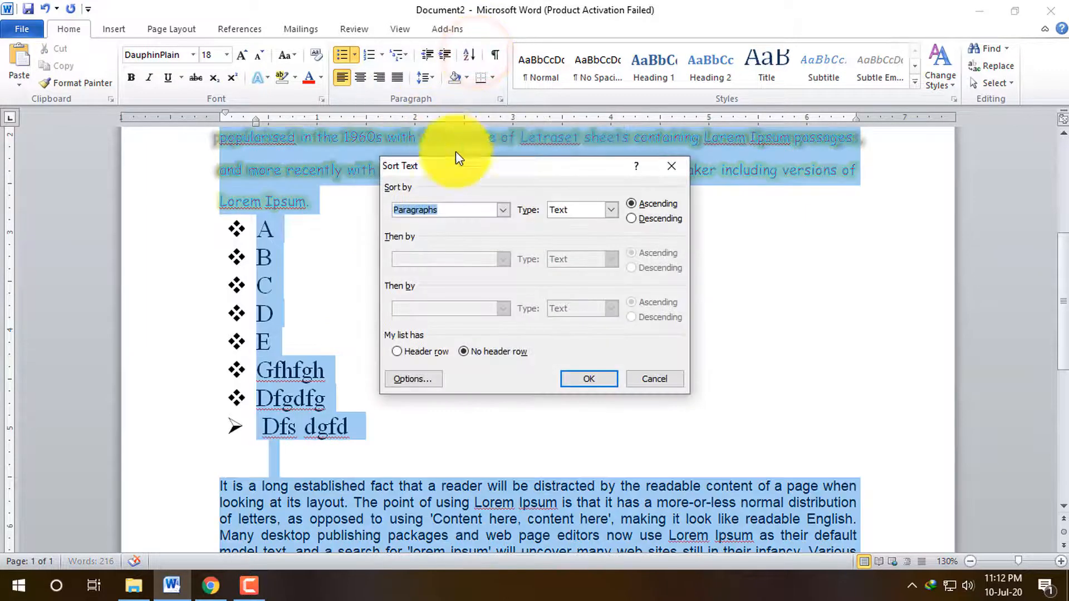
left_click(595, 378)
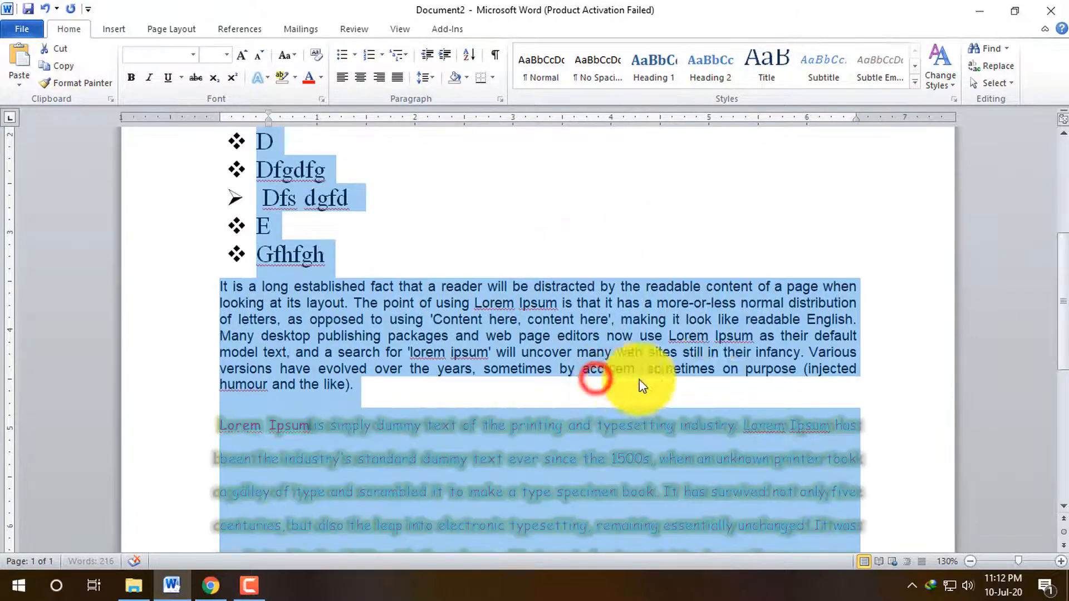
scroll(390, 356, "down", 7)
scroll(329, 390, "up", 9)
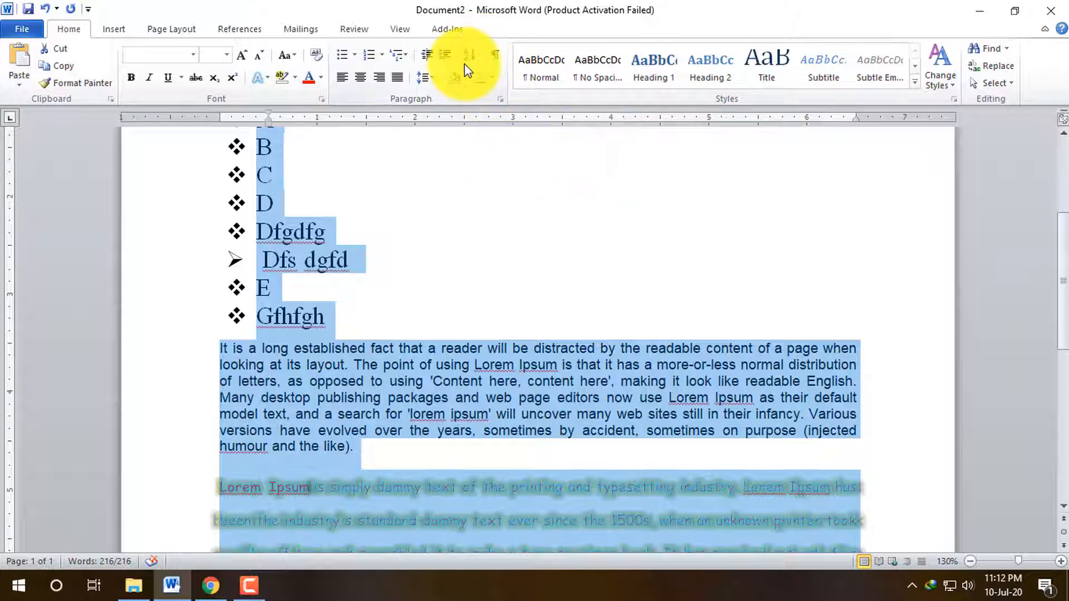
scroll(334, 334, "up", 4)
scroll(436, 363, "down", 9)
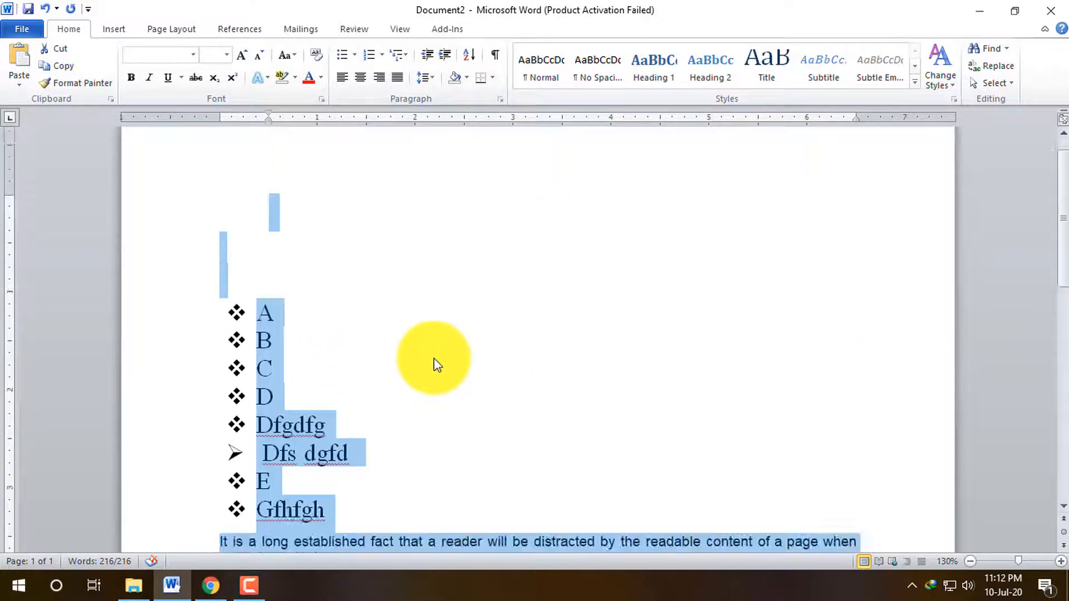
scroll(469, 385, "down", 3)
scroll(437, 390, "up", 8)
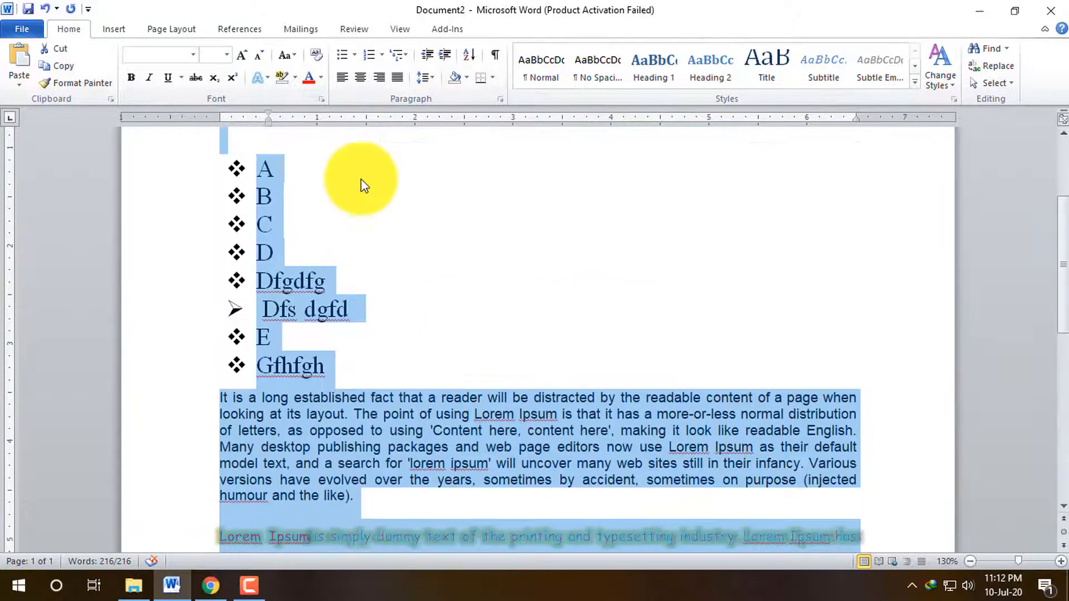
left_click(470, 211)
key("ctrl+z")
scroll(580, 280, "up", 3)
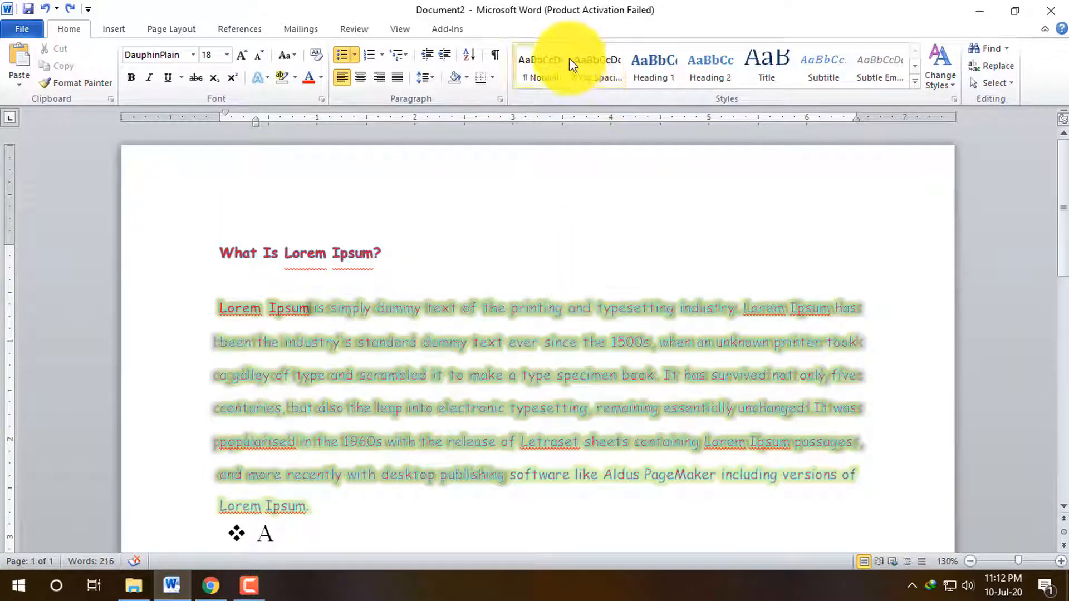
Show the paragraph and formatting marks, and undo the last indent change on the list
left_click(544, 231)
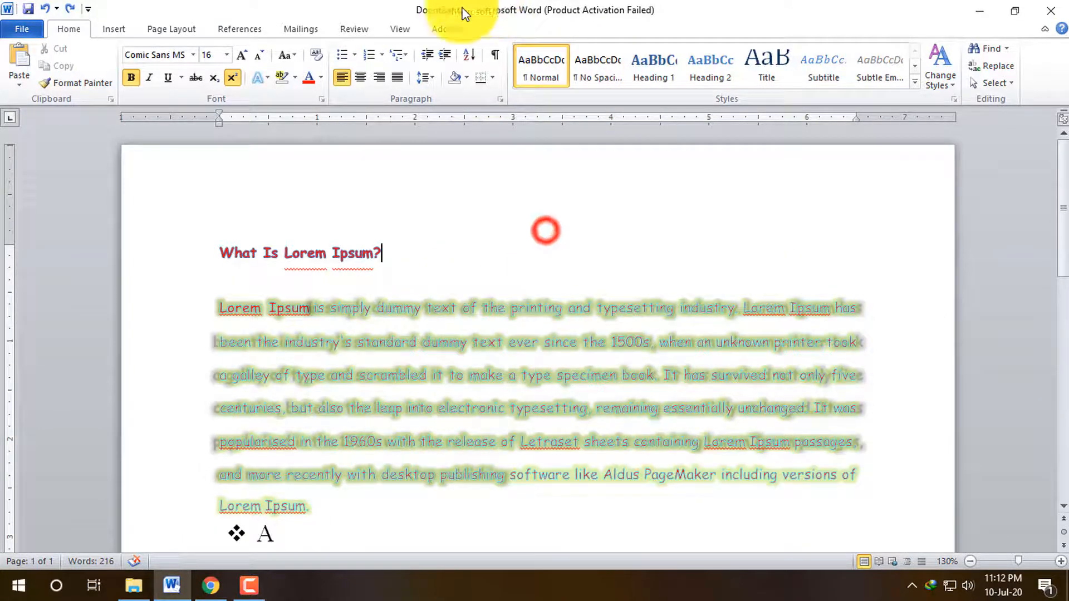
left_click(493, 57)
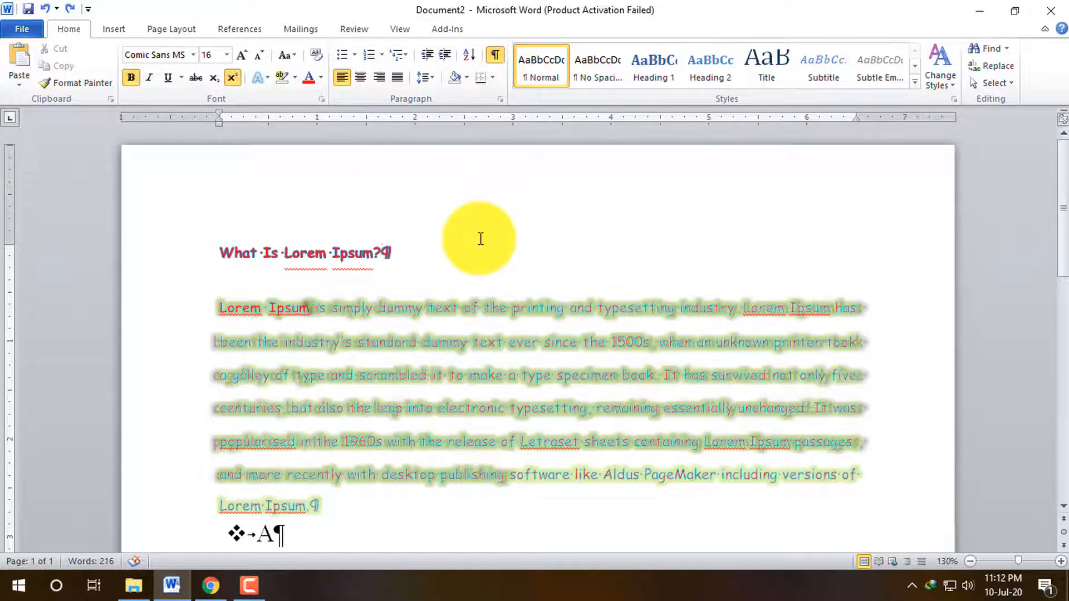
key("ctrl+z")
scroll(445, 392, "down", 3)
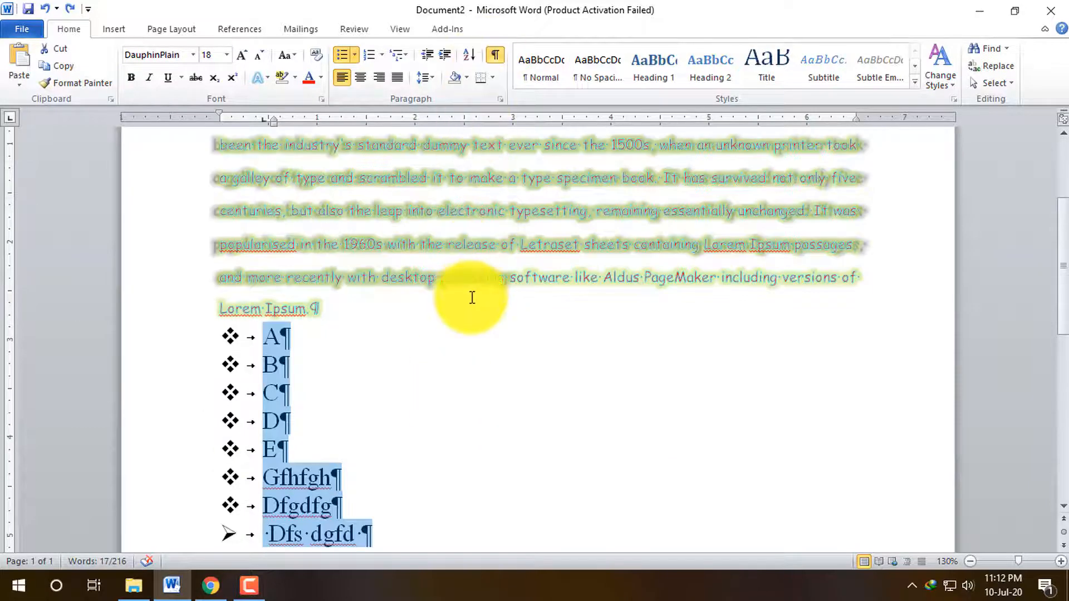
Hide the formatting marks again and deselect the list
left_click(495, 53)
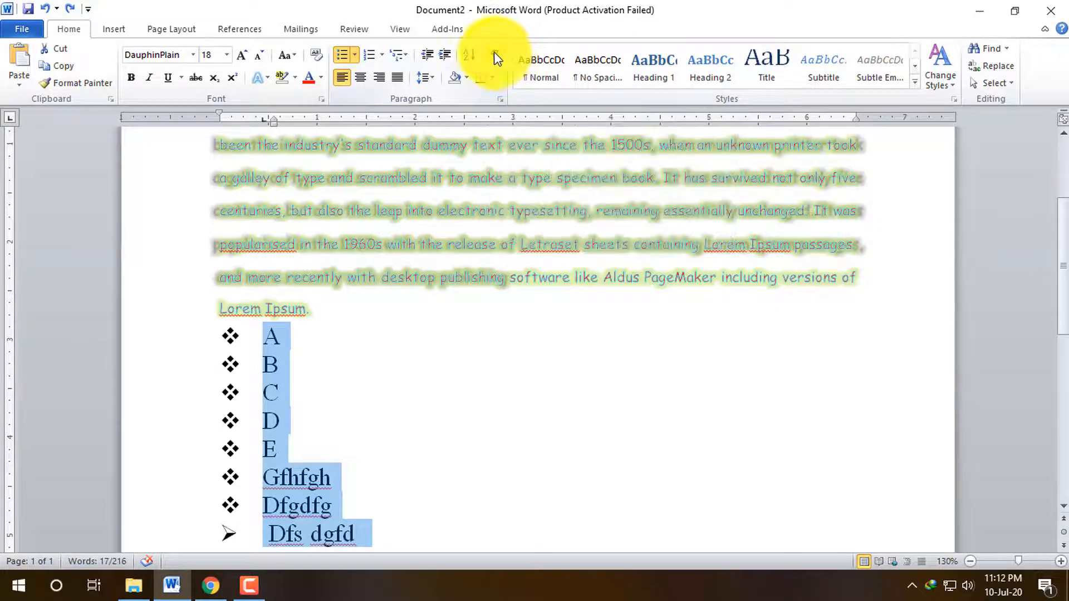
left_click(501, 430)
scroll(485, 390, "up", 3)
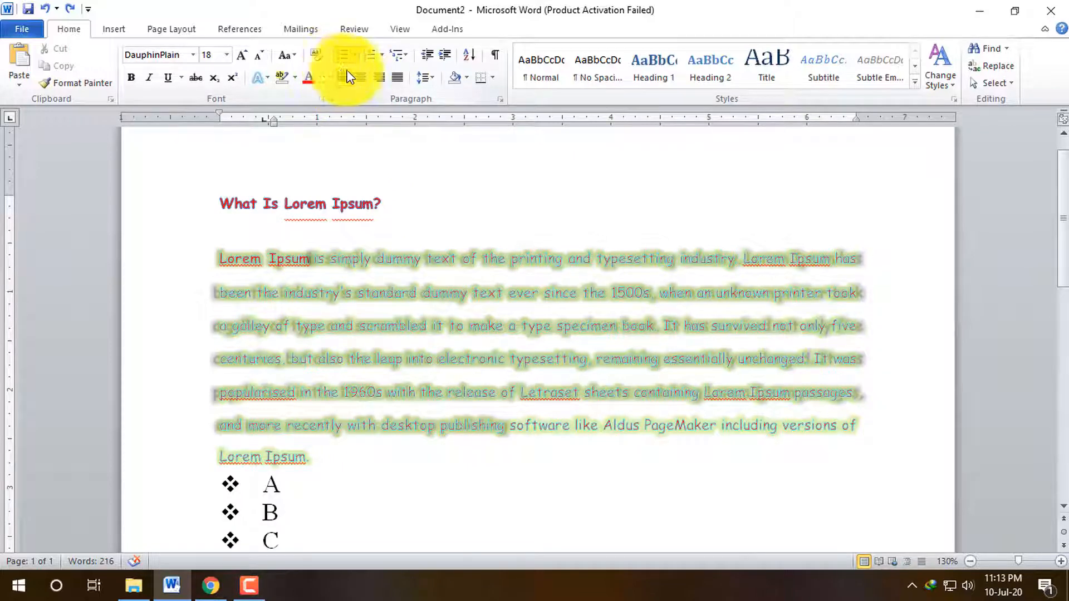
Try left, centre and right alignment on the heading What Is Lorem Ipsum?, and finish with it justified
left_click(430, 226)
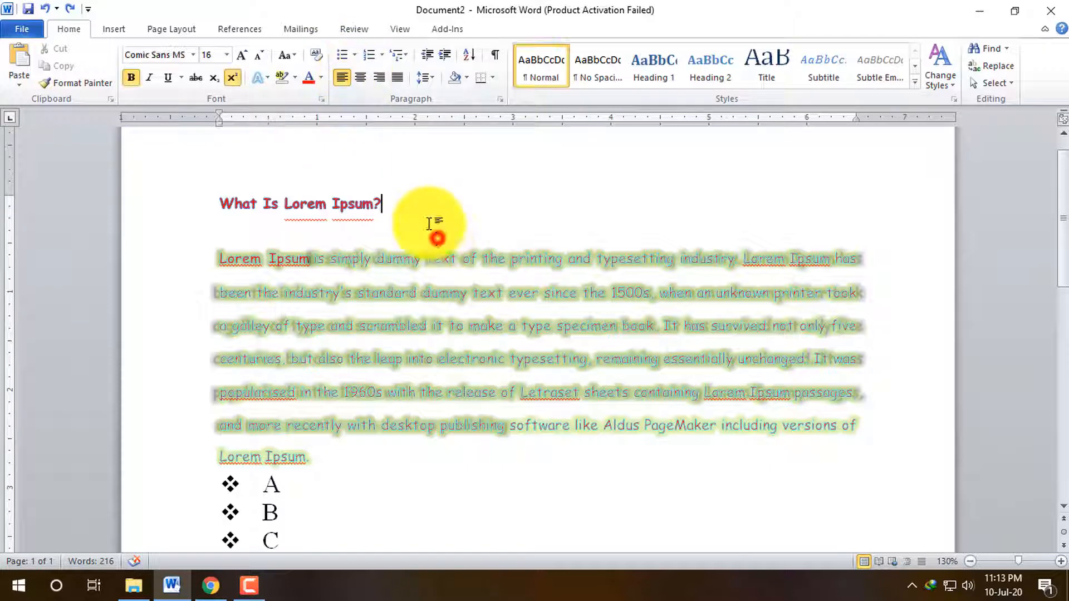
left_click(403, 201)
left_click_drag(328, 201, 225, 200)
left_click_drag(419, 196, 237, 196)
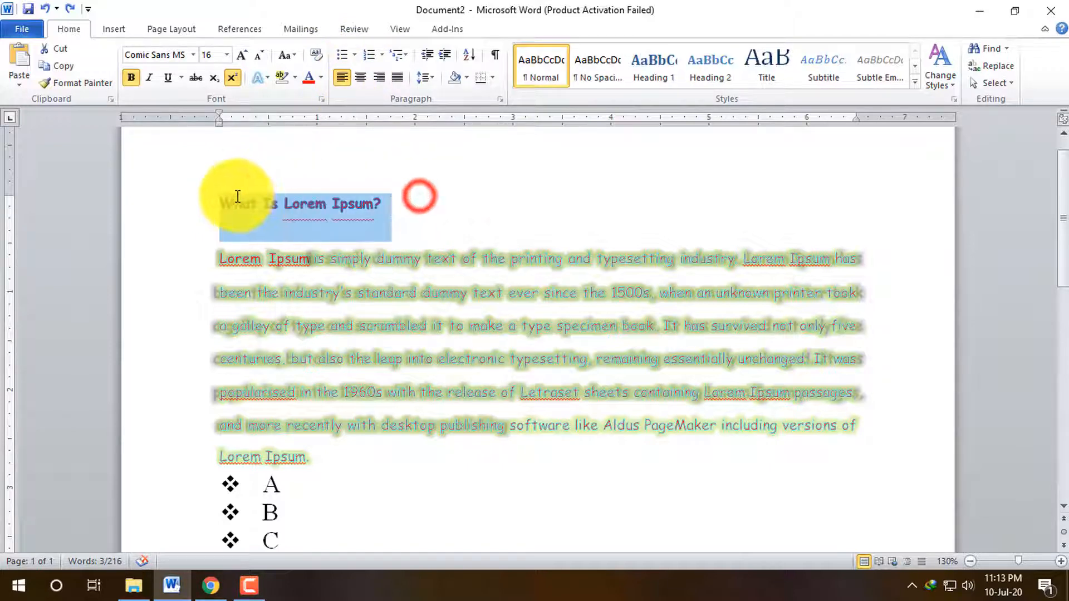
left_click(237, 196)
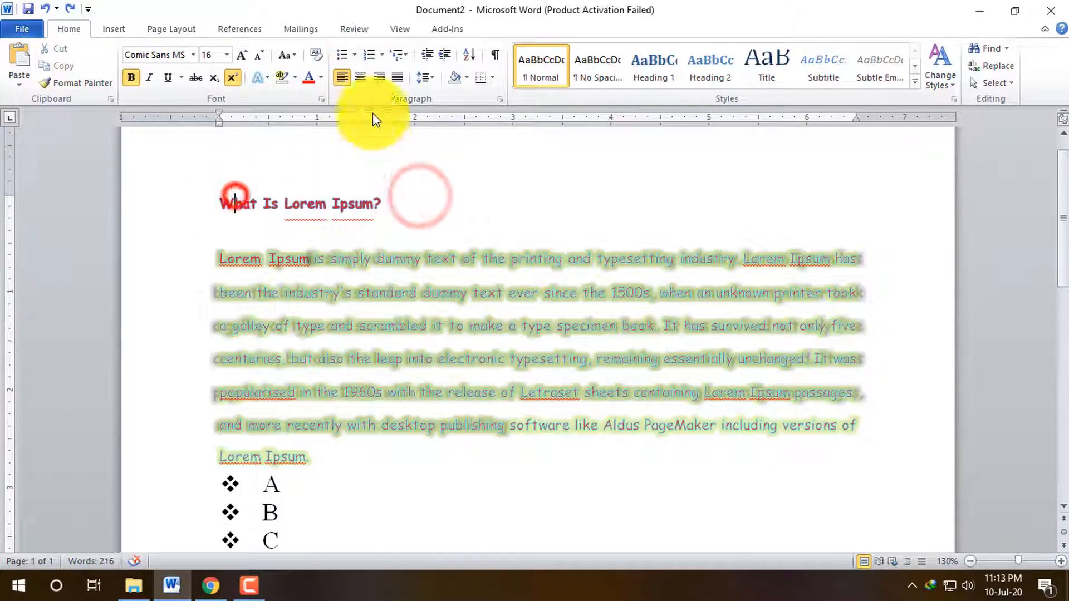
left_click(341, 78)
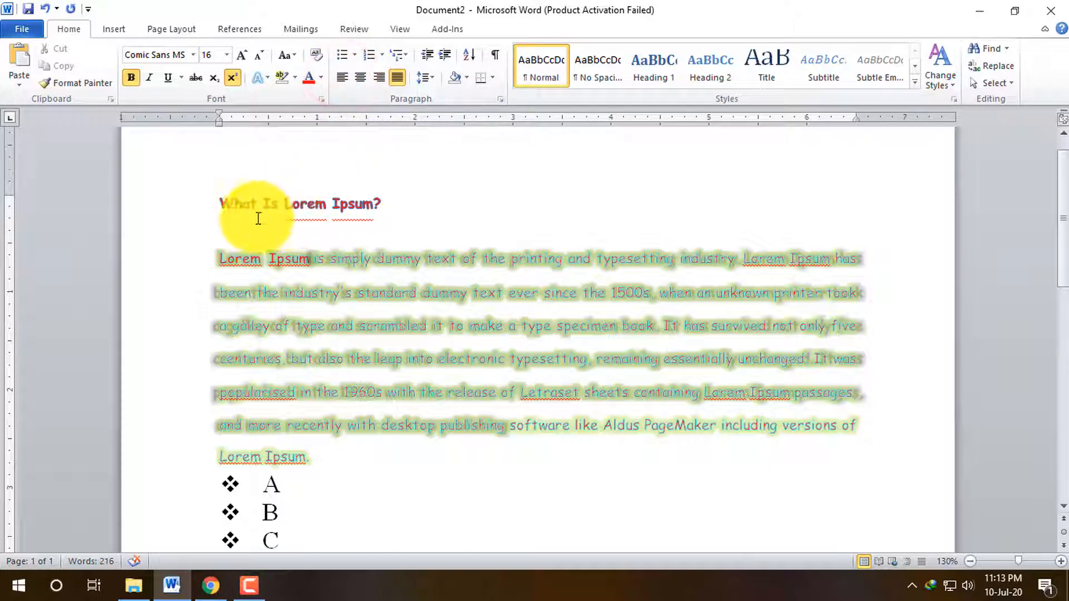
left_click(363, 74)
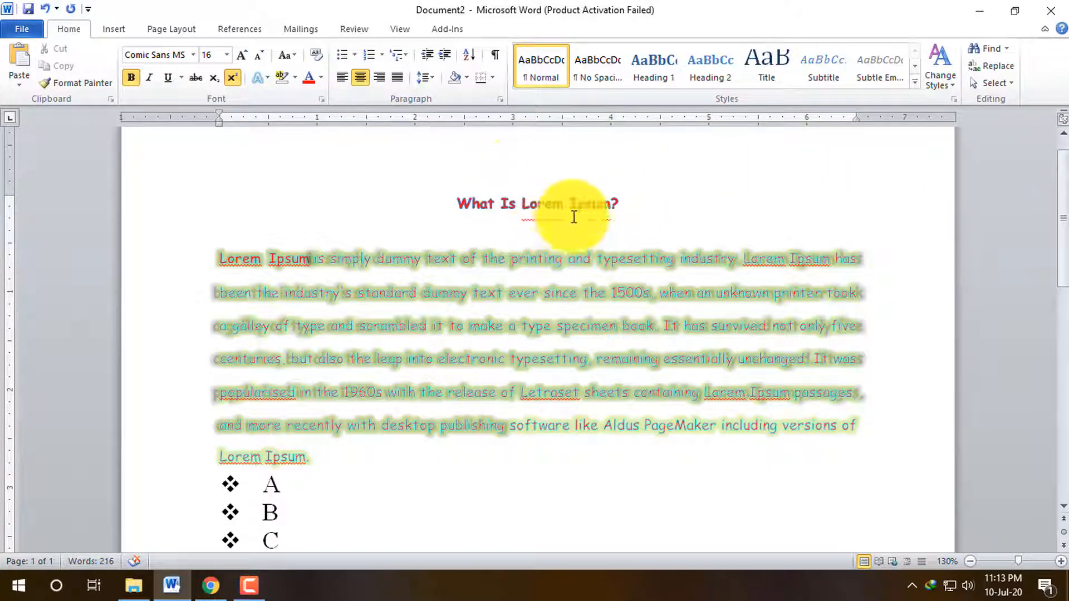
left_click(381, 81)
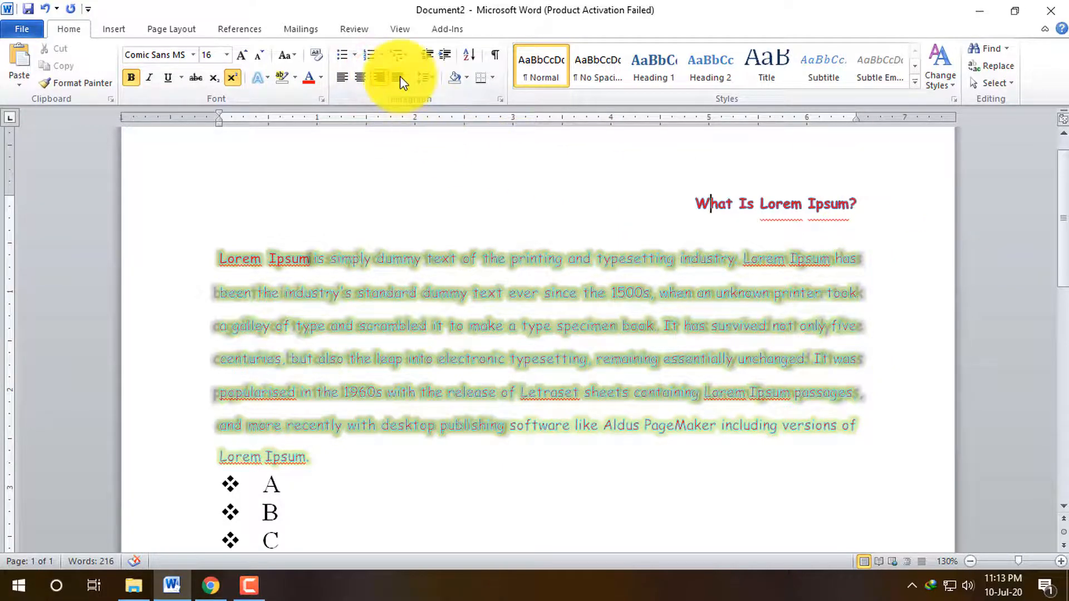
left_click(398, 78)
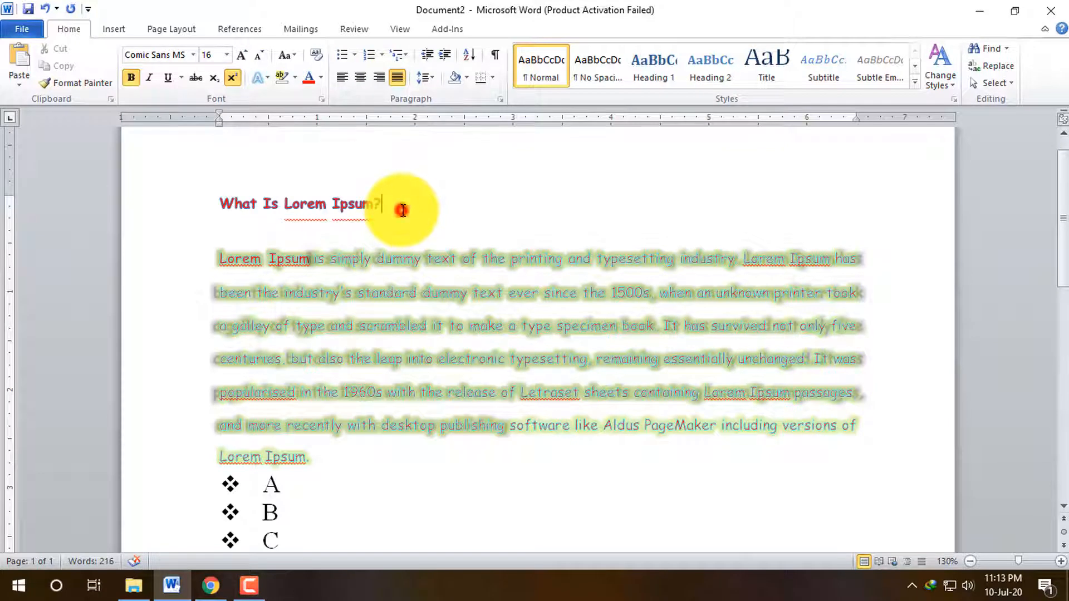
Append the filler text hgfghfghfg followed by hfg and a long run of h to the end of the heading
type("hgfghfghfg")
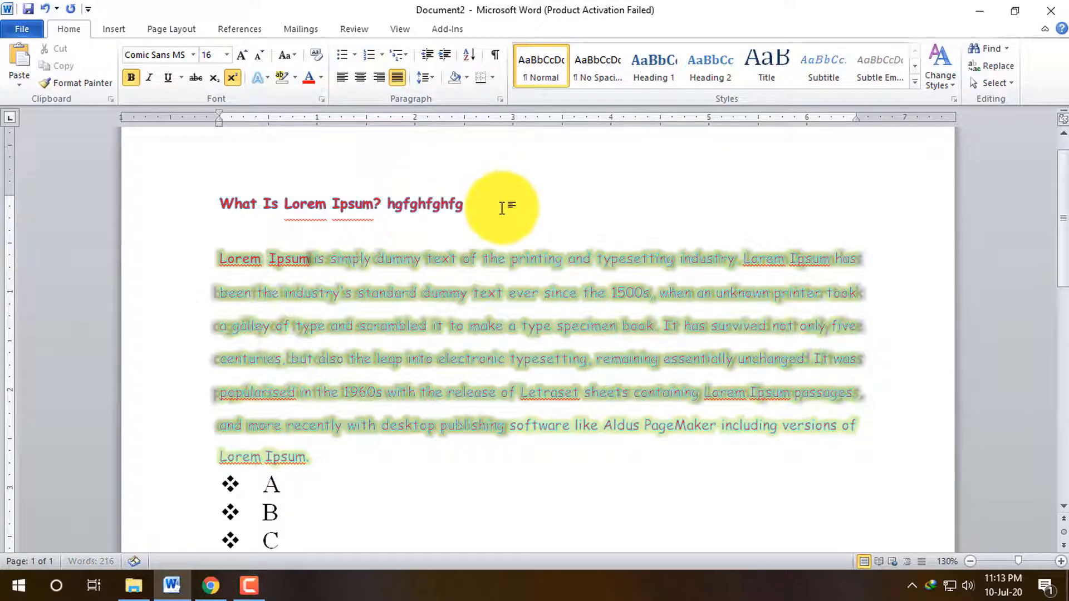
type("hfghhhhhhhhhhhhhhhh")
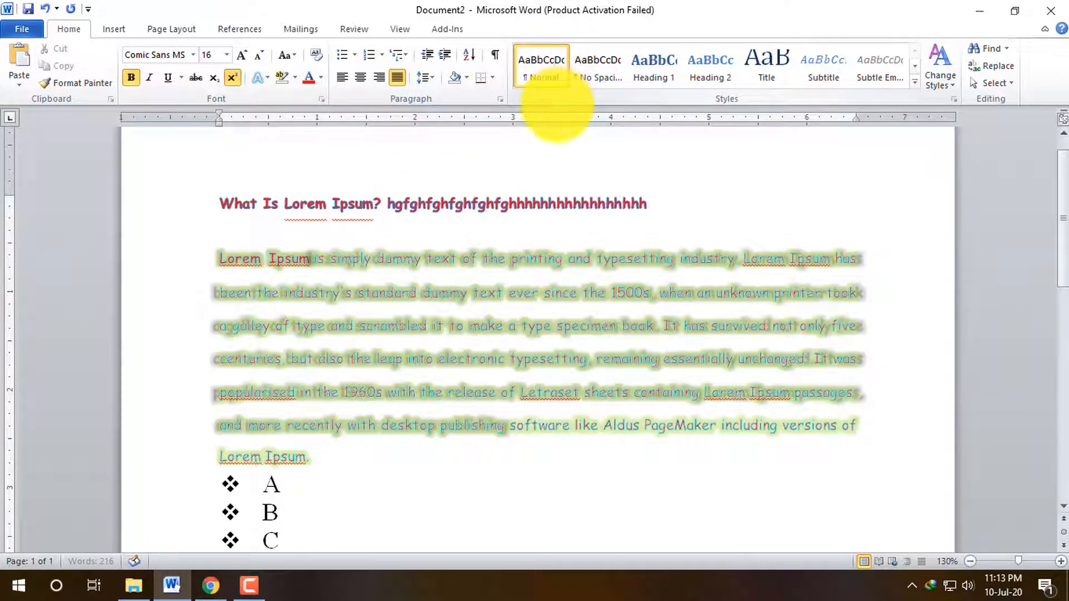
Extend the heading's filler text with more h characters and ghfghfg onto a second line, and left-align the heading
type("hhhhhhhhhhhhhhhhhhhhh")
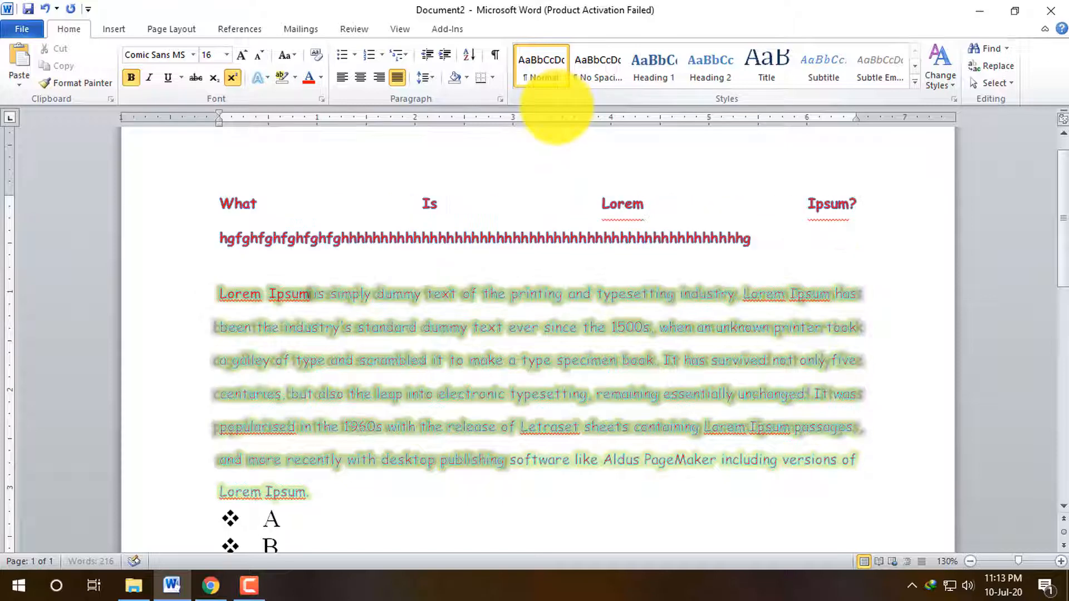
type("ghfghfg")
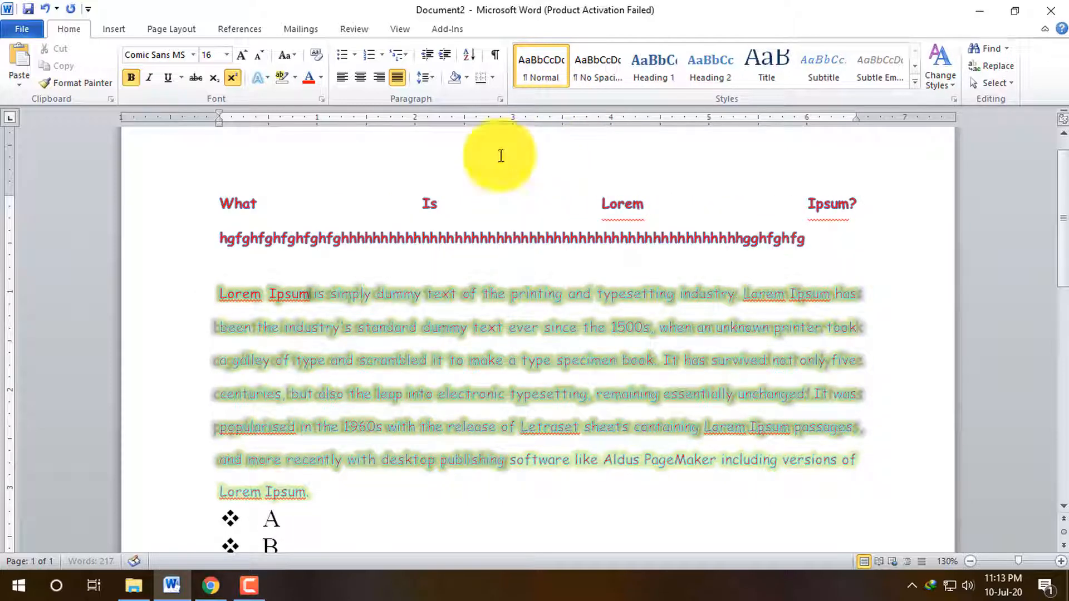
left_click(397, 79)
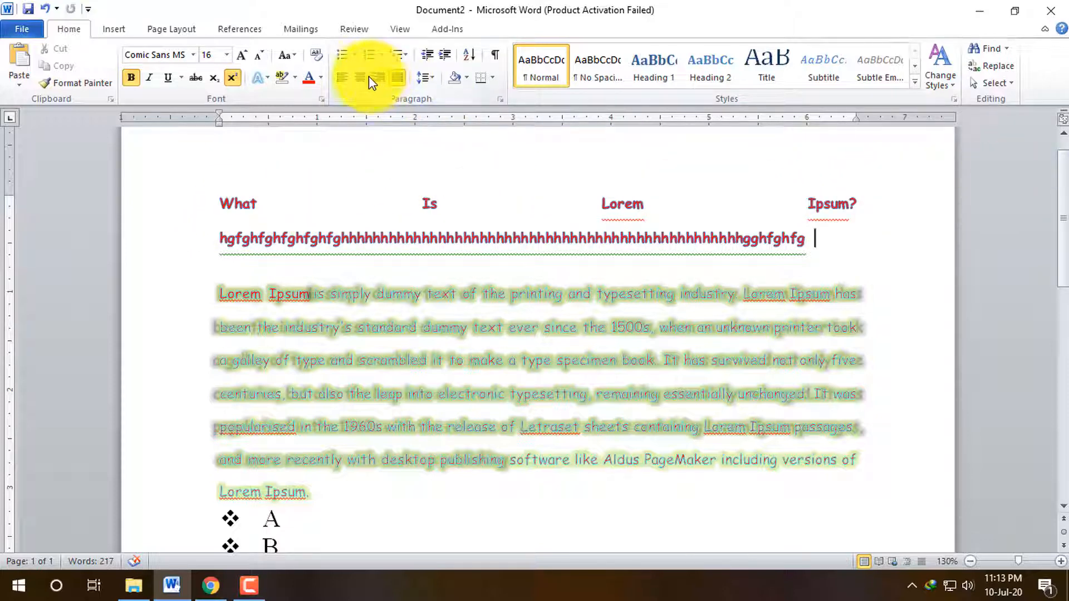
left_click(343, 78)
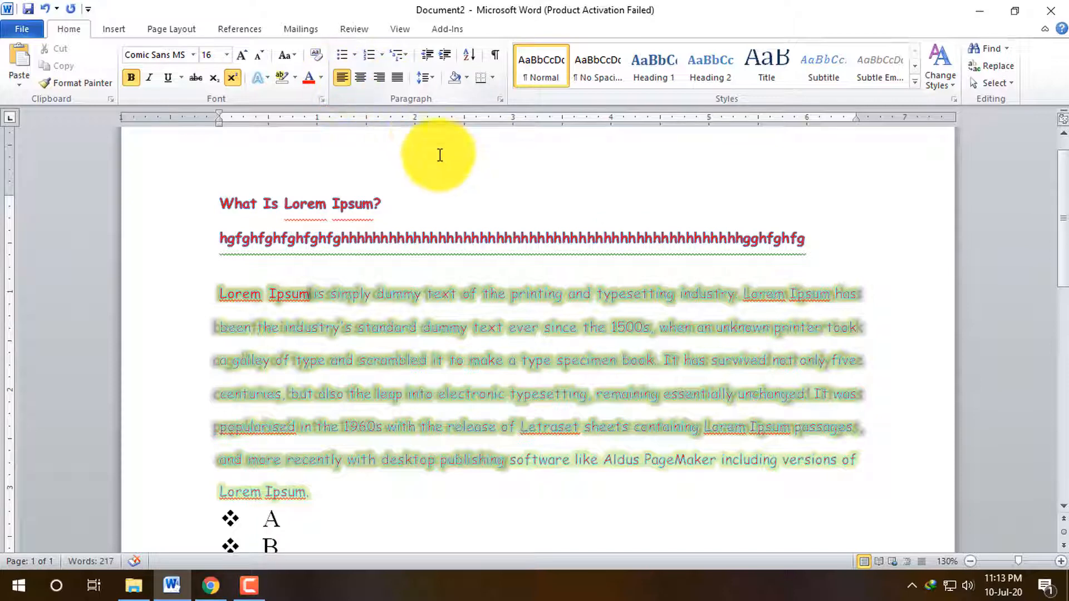
Undo the left alignment and recent typing, and delete the remaining filler word after What Is Lorem Ipsum?
key("ctrl+z")
key("ctrl+z")
key("ctrl+z")
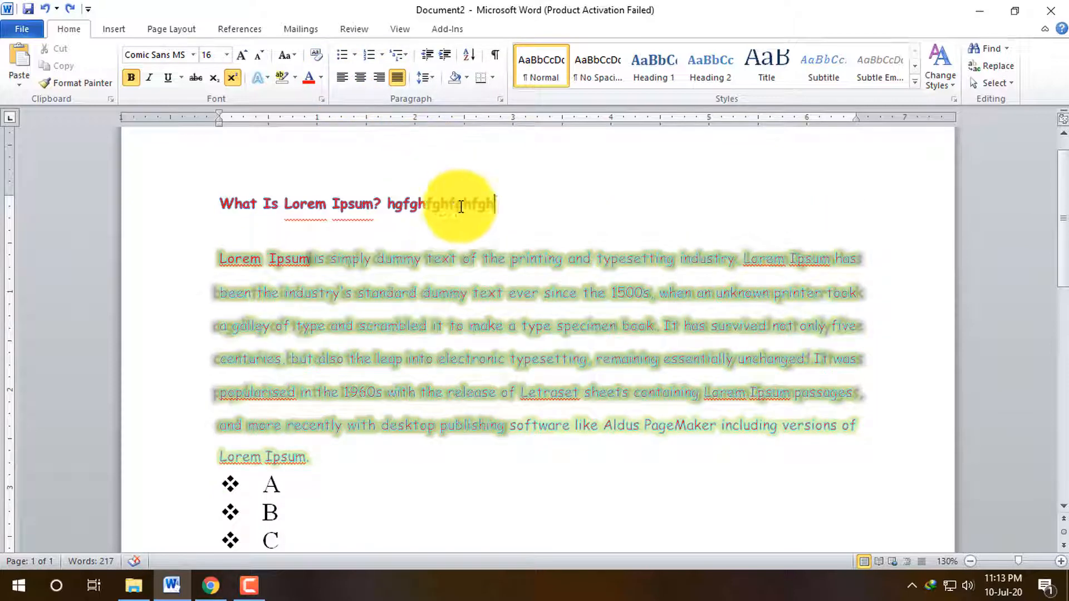
double_click(440, 200)
key("BackSpace")
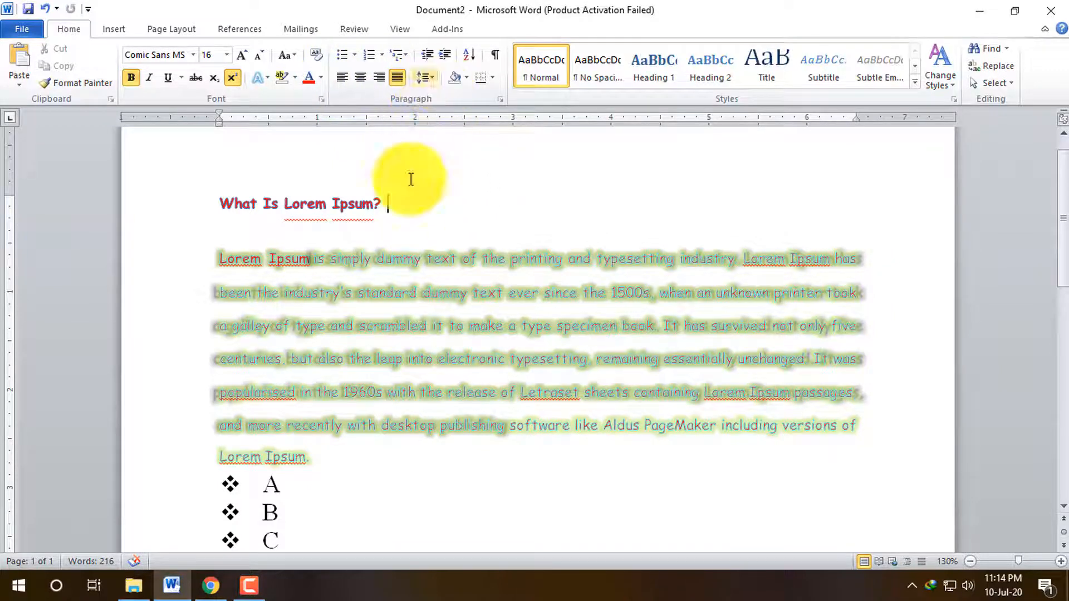
Set the line spacing of the whole first Lorem Ipsum paragraph to 1.5 and review the spread-out text
left_click(437, 324)
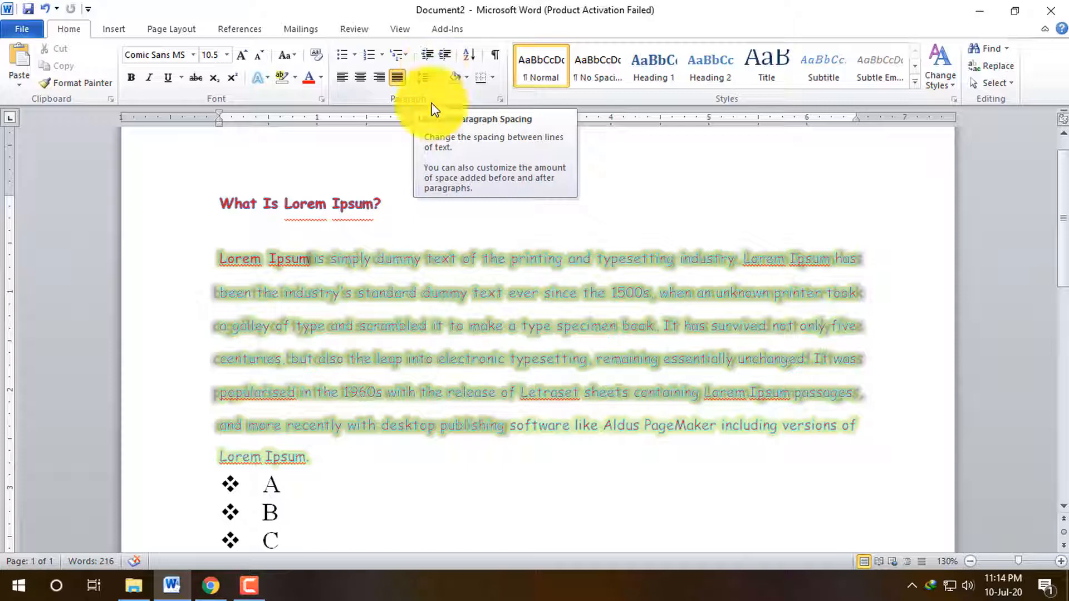
left_click(460, 292)
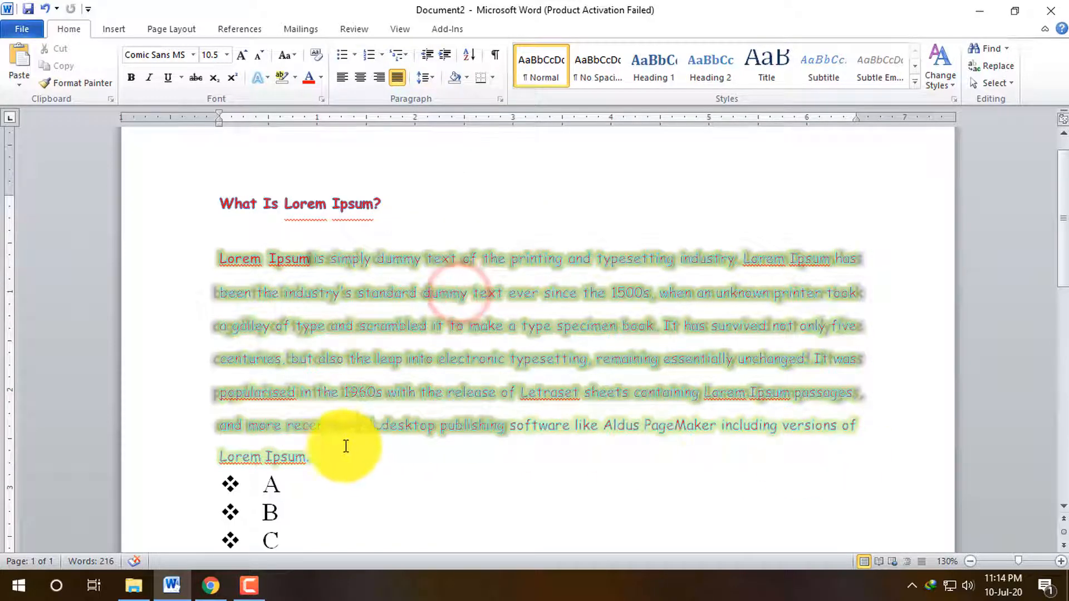
left_click_drag(323, 451, 206, 257)
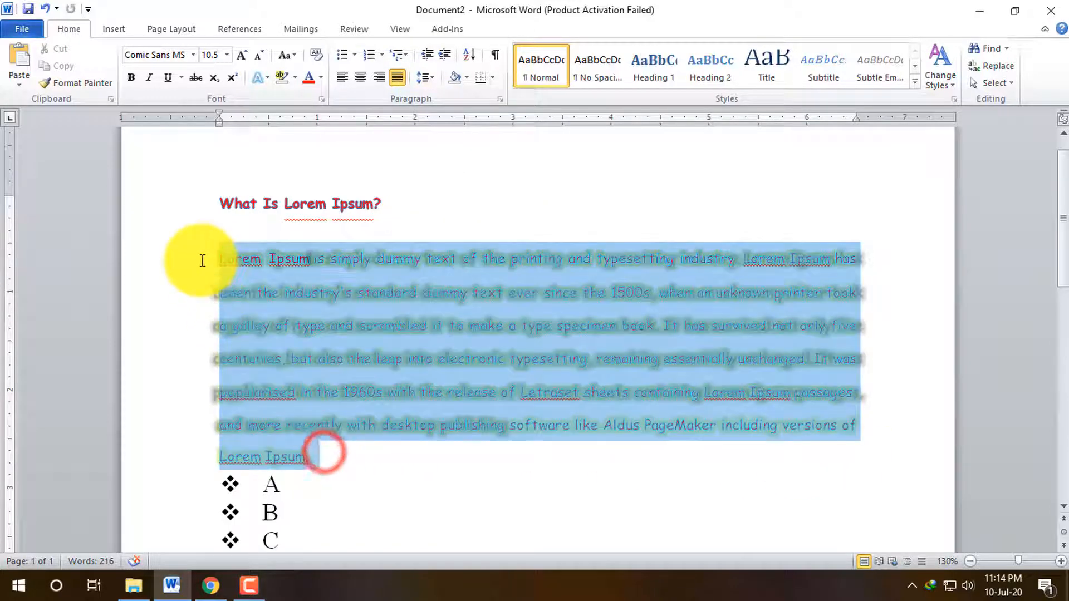
left_click(425, 81)
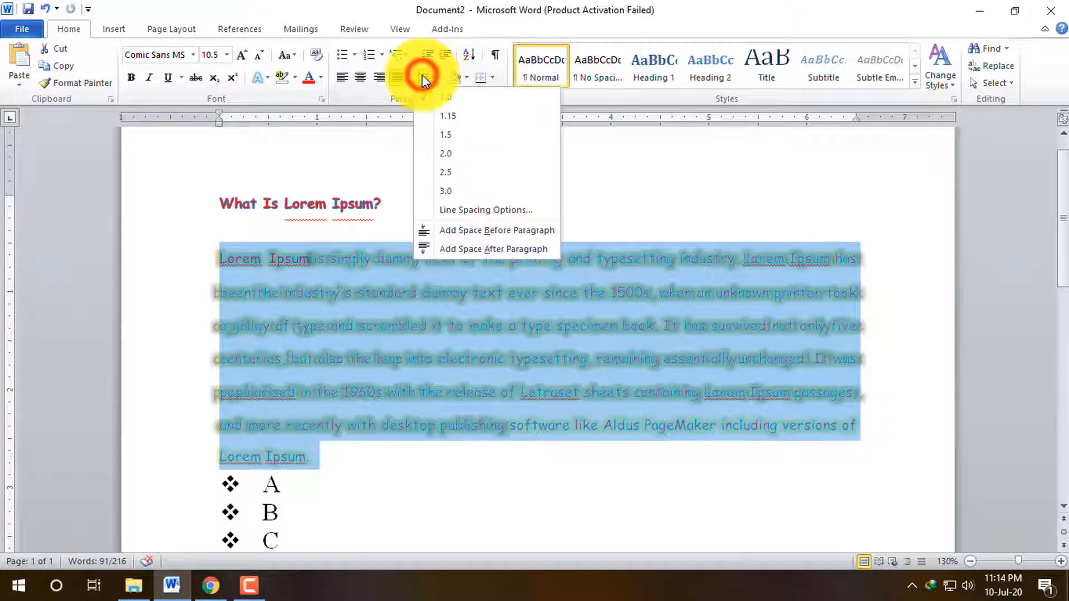
left_click(435, 135)
scroll(371, 370, "down", 3)
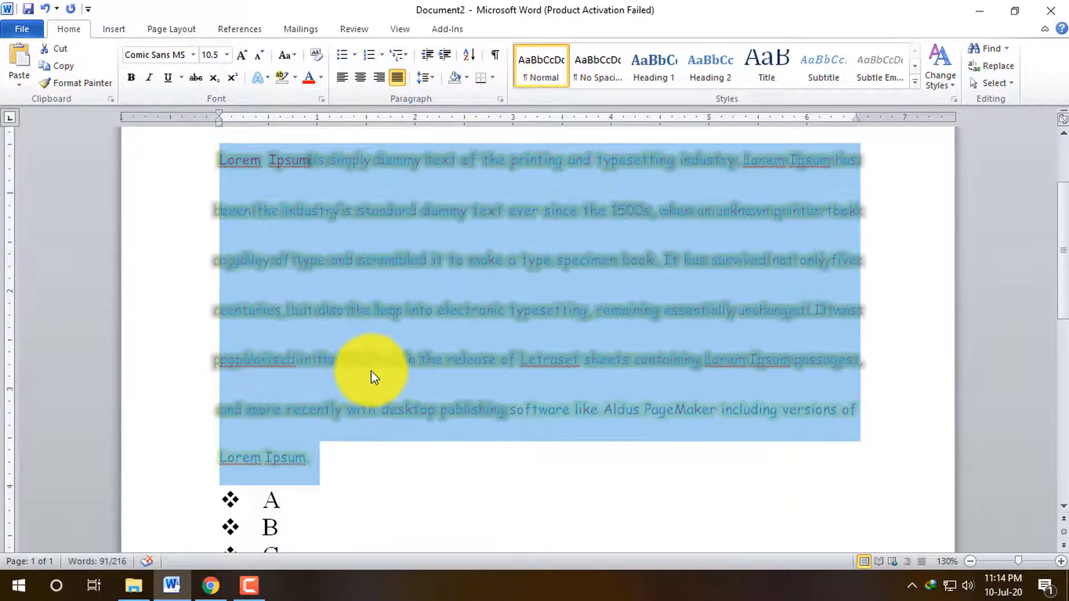
scroll(372, 398, "down", 10)
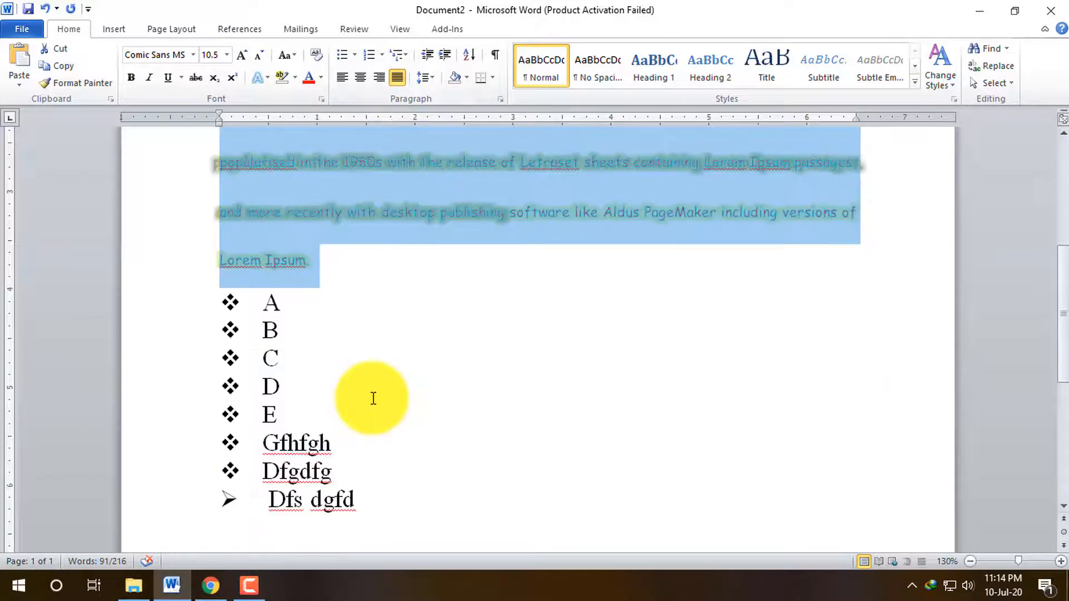
scroll(389, 397, "up", 5)
scroll(390, 397, "up", 10)
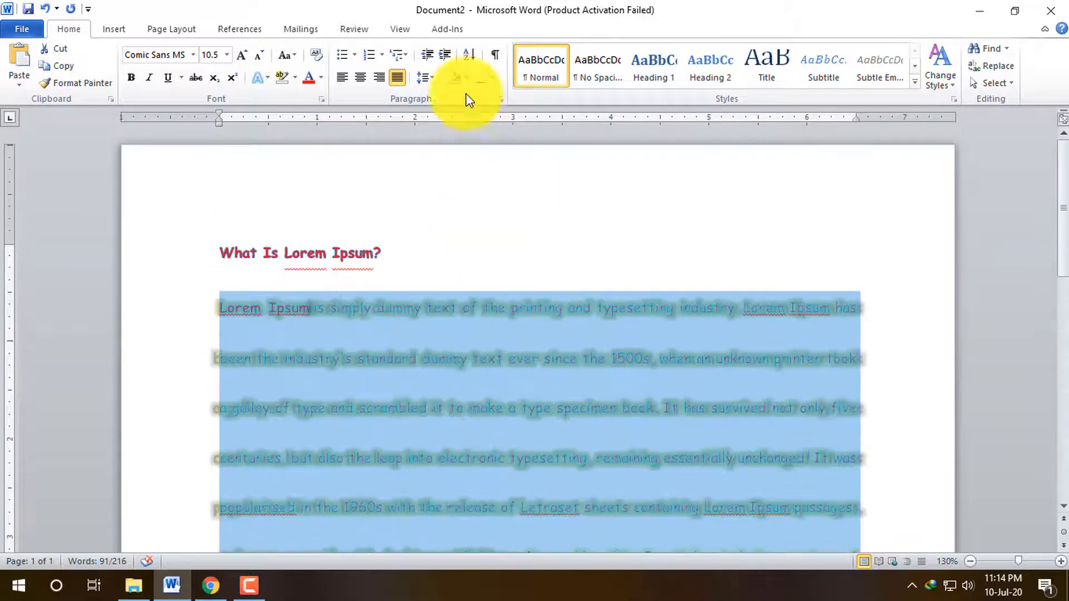
Set the first Lorem Ipsum paragraph's line spacing to 1.0 and deselect the text
left_click(432, 77)
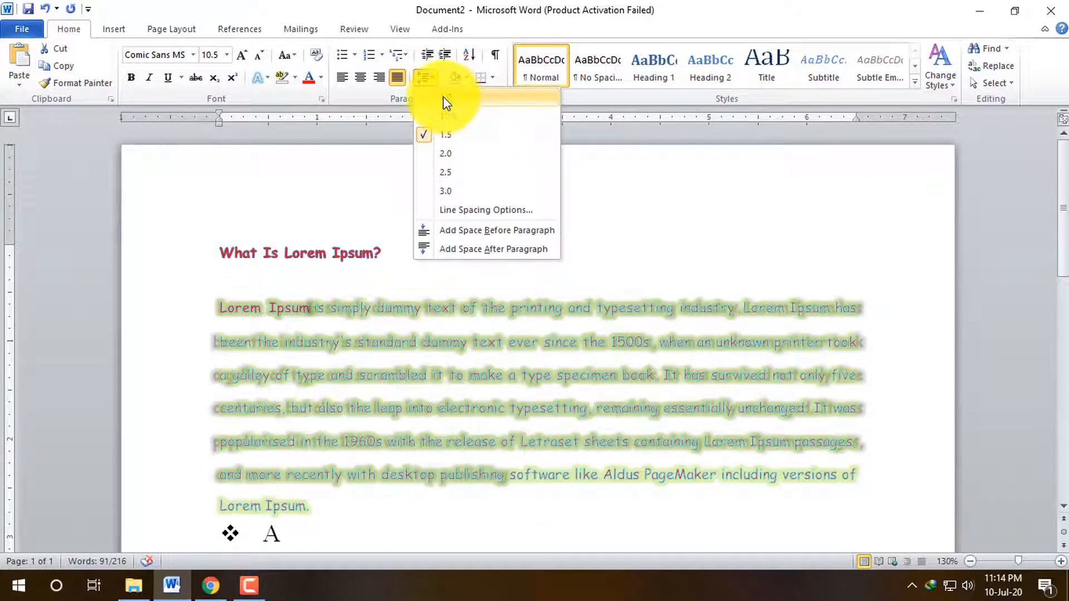
left_click(443, 98)
left_click(489, 401)
scroll(423, 412, "down", 5)
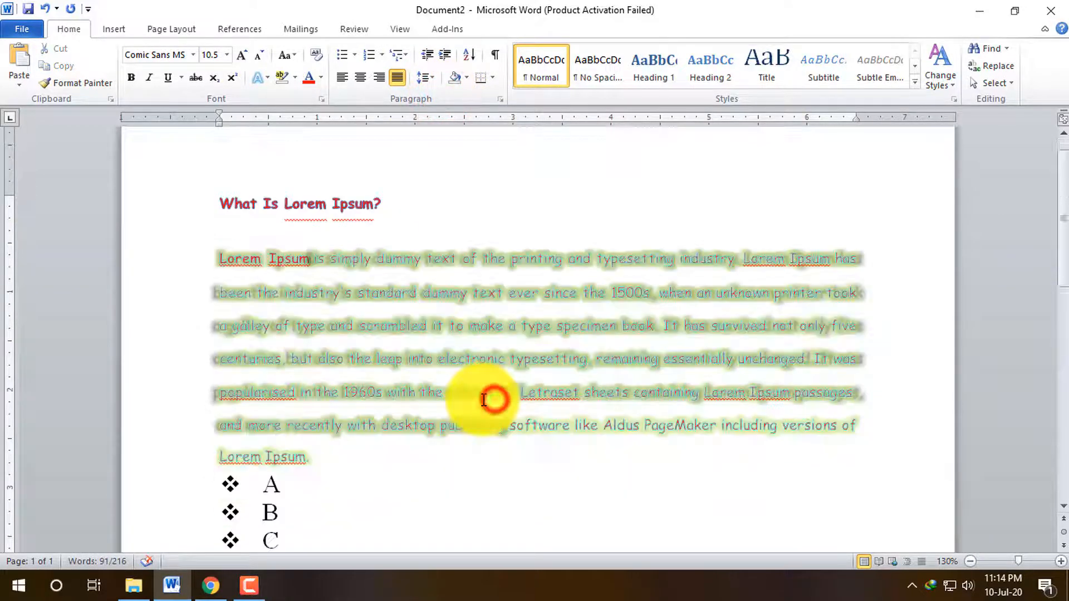
Check the line spacing set for the paragraph beginning It is a long established fact
scroll(390, 389, "down", 3)
left_click(429, 282)
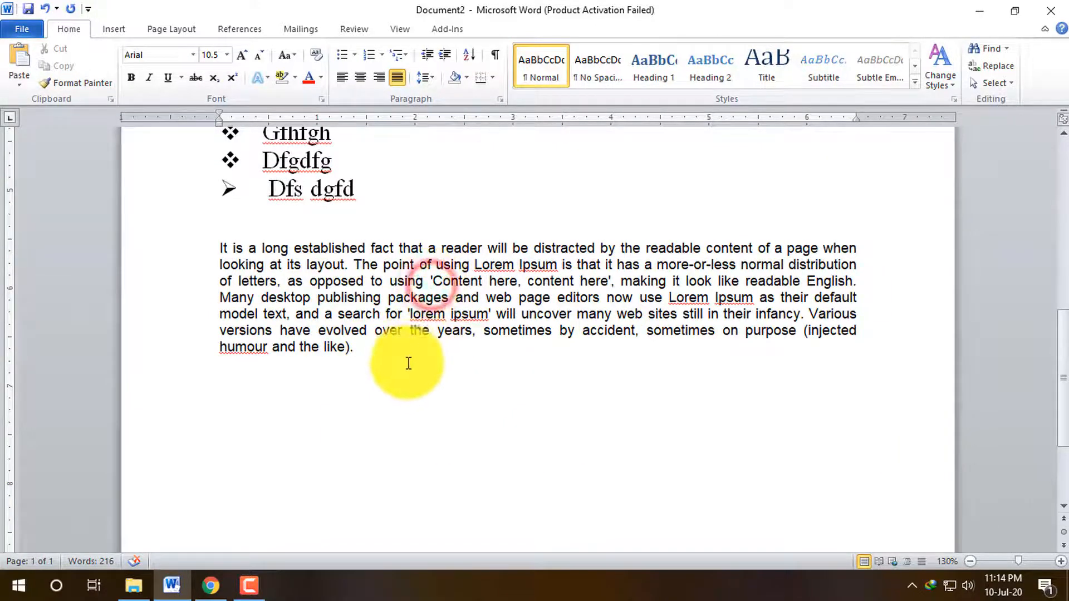
left_click_drag(373, 360, 218, 245)
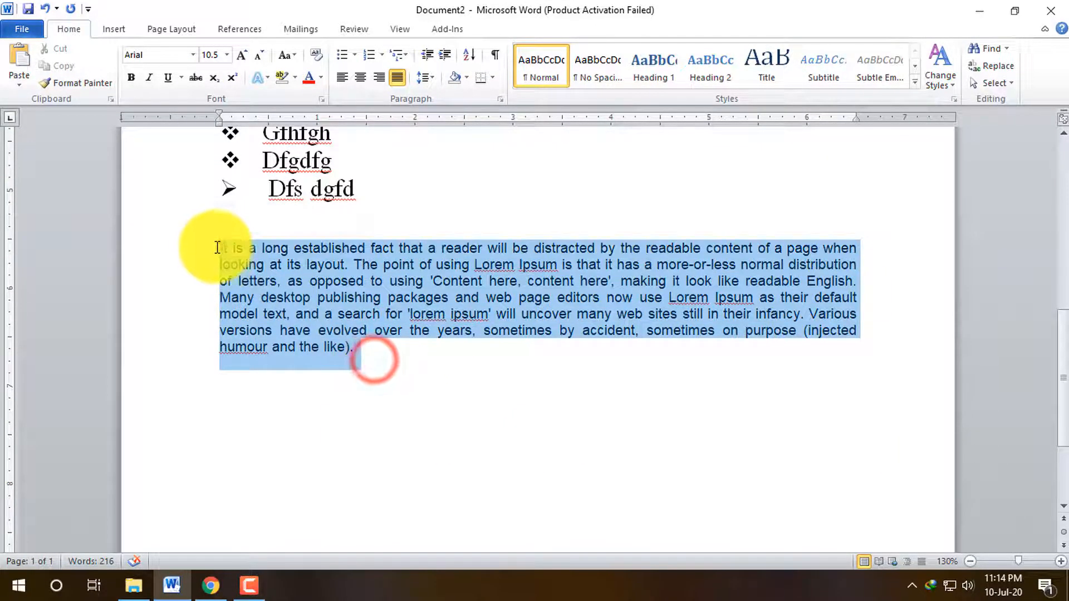
left_click(433, 78)
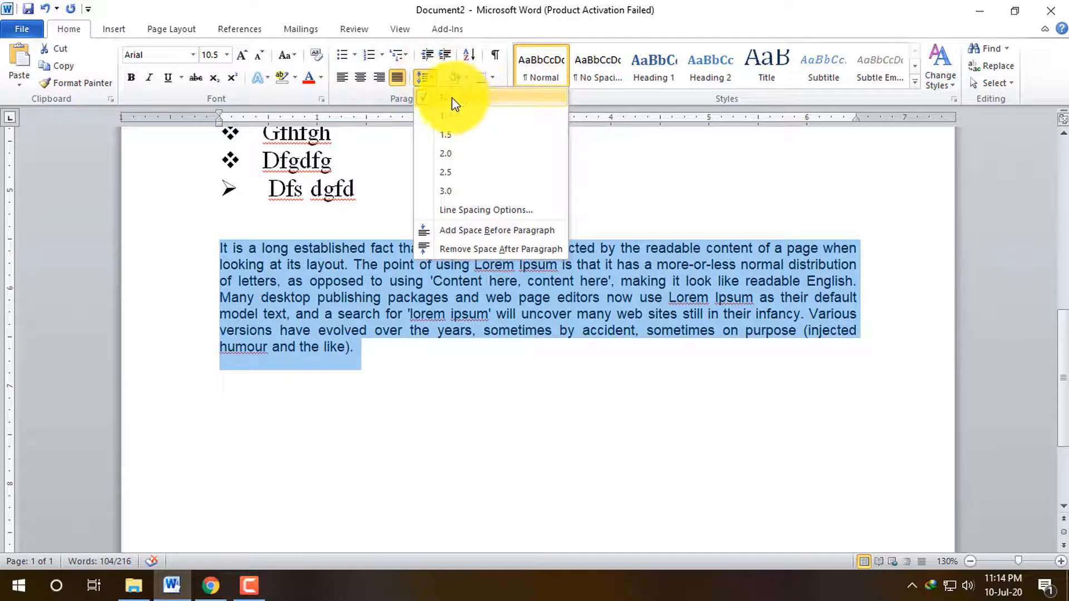
left_click(495, 369)
Apply the Normal style to the first Lorem Ipsum paragraph to clear its decorative formatting
scroll(390, 352, "up", 7)
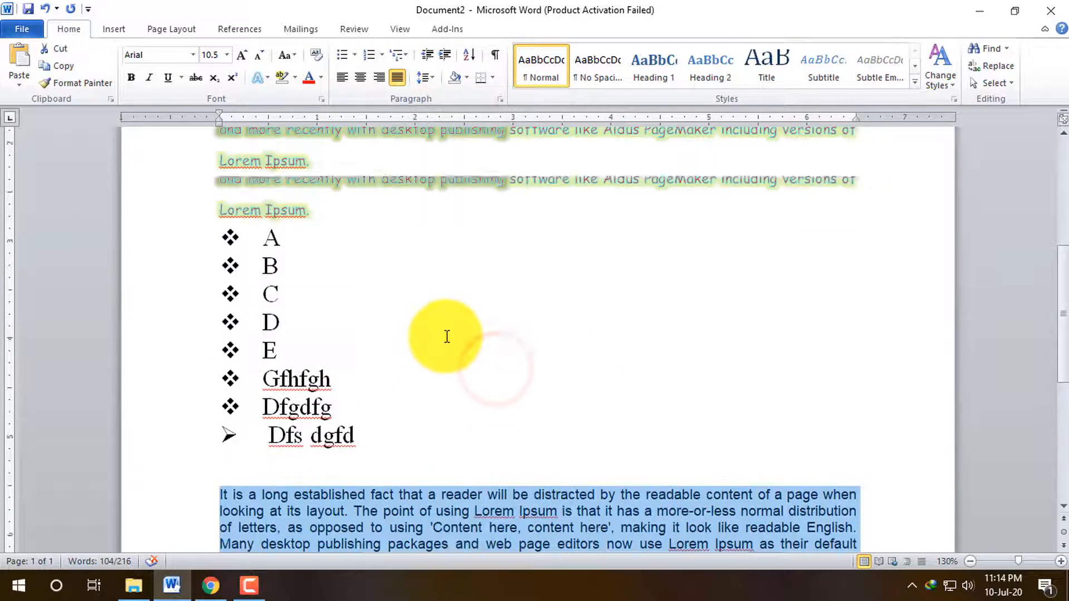
left_click_drag(345, 358, 194, 157)
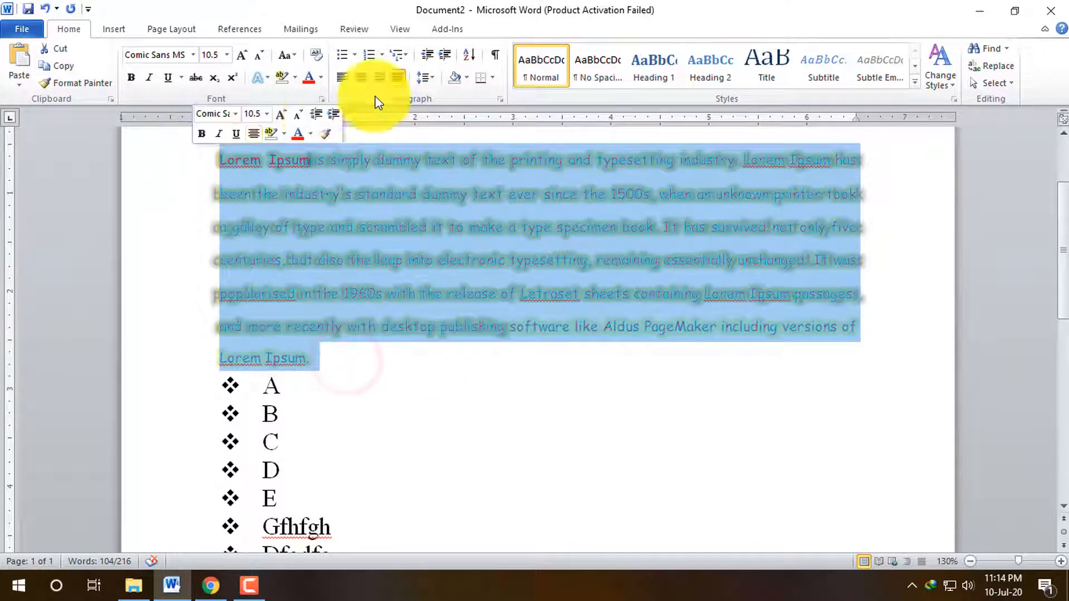
left_click(542, 69)
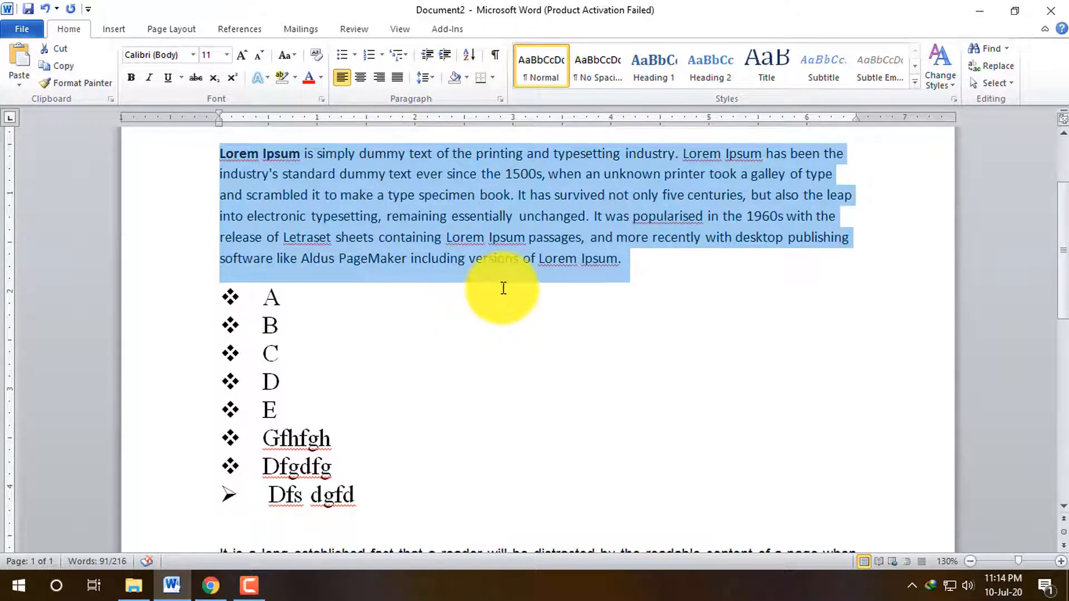
scroll(390, 278, "up", 3)
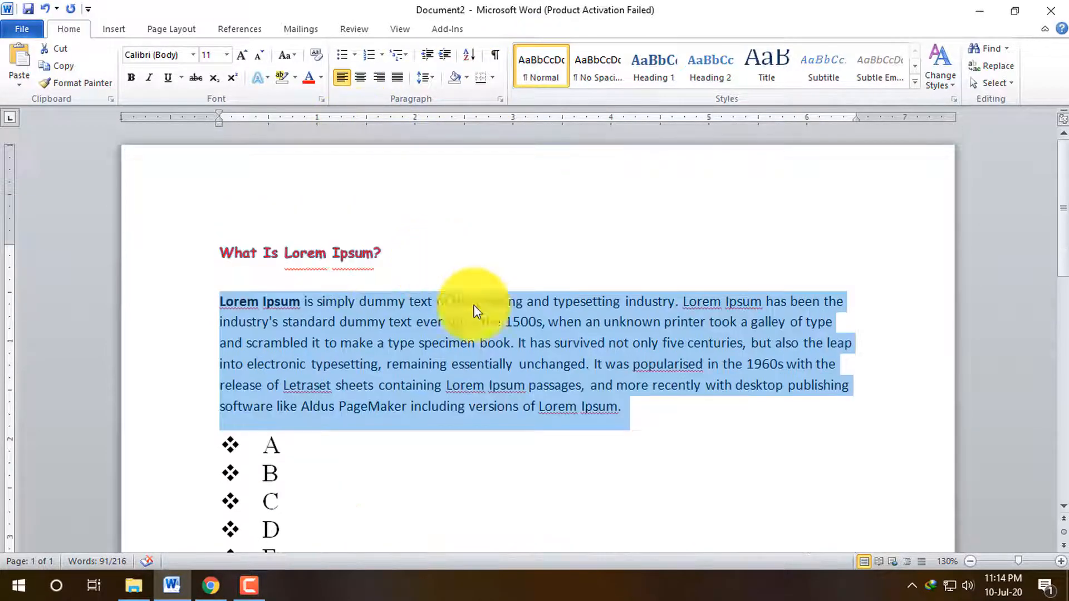
Reselect the first Lorem Ipsum paragraph and set its line spacing to 1.0
left_click(564, 362)
left_click_drag(635, 410, 220, 301)
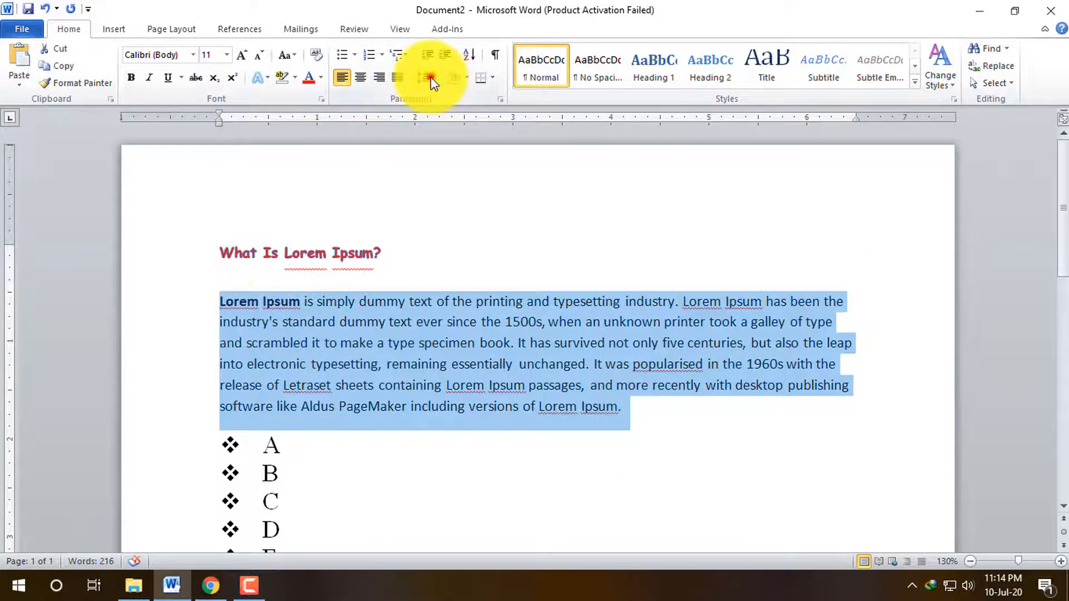
left_click(430, 77)
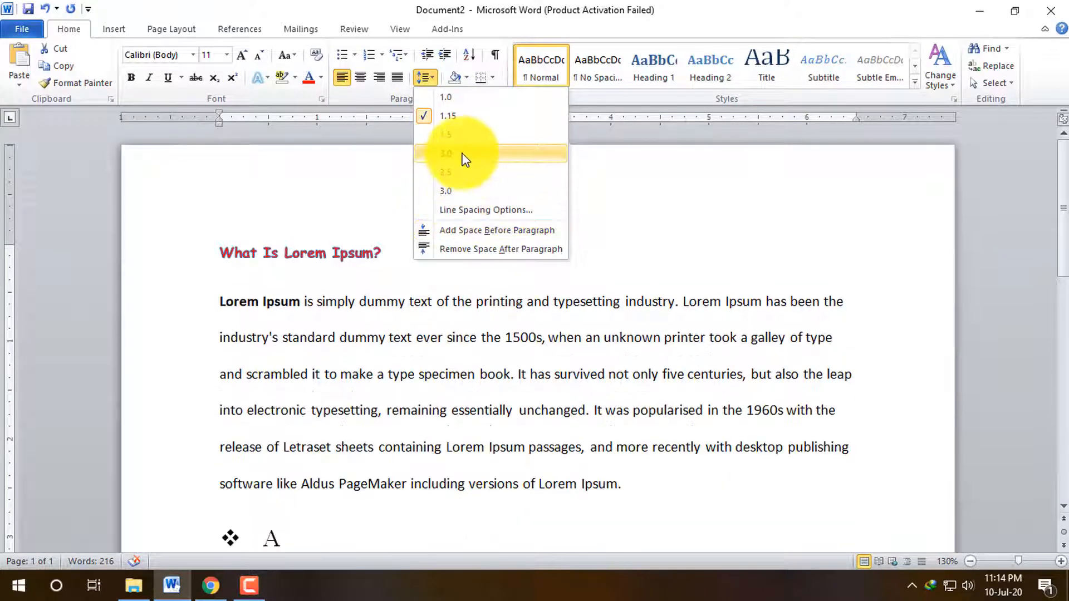
left_click(433, 98)
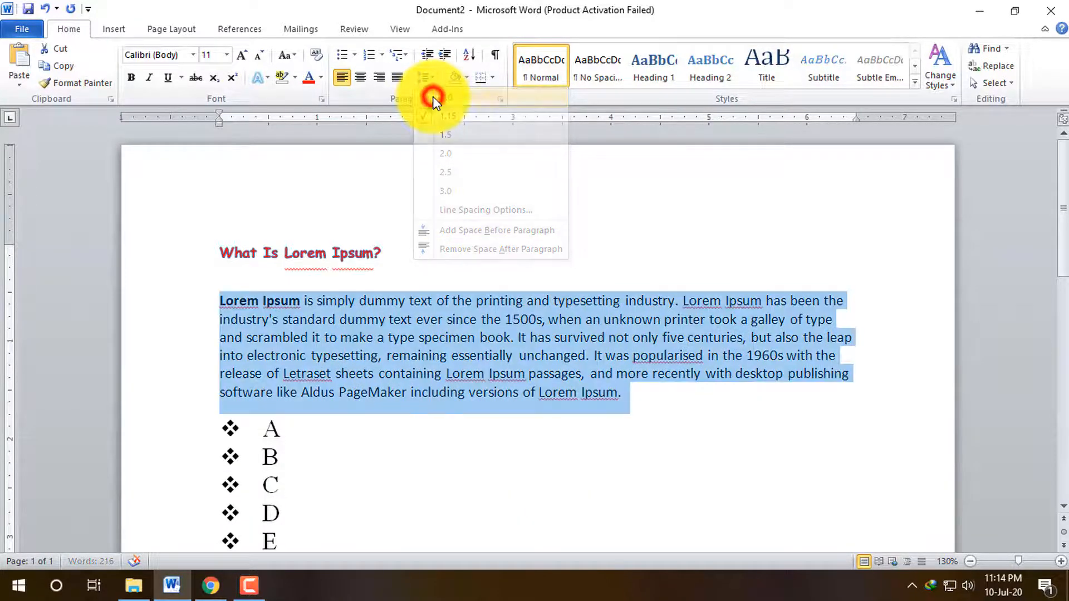
Shade the first Lorem Ipsum paragraph light olive green, and replace the shading with a bright blue from the standard colours
left_click(465, 78)
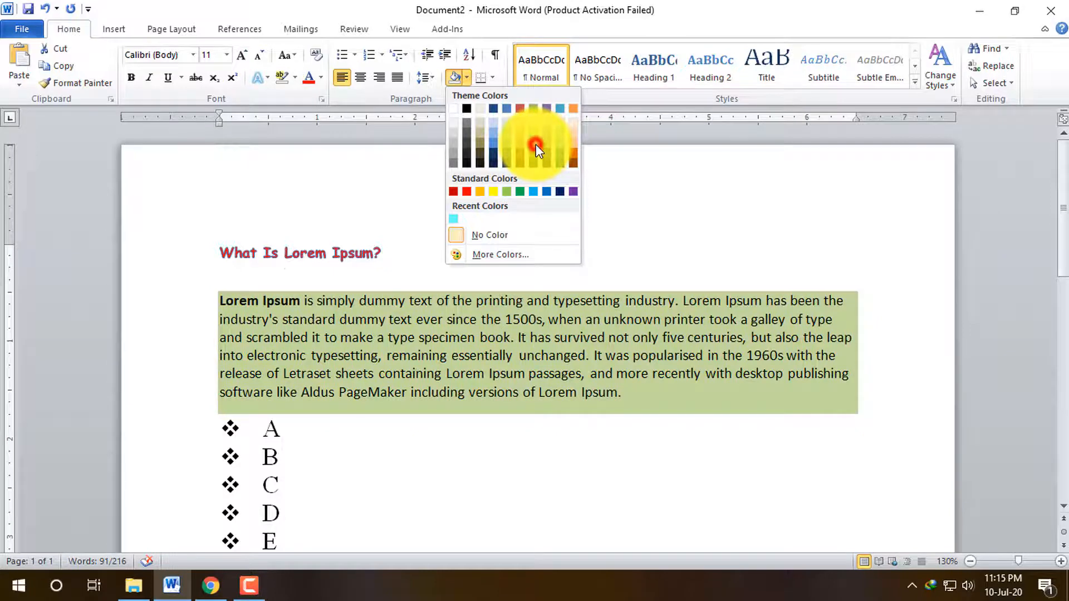
left_click(535, 145)
left_click(469, 77)
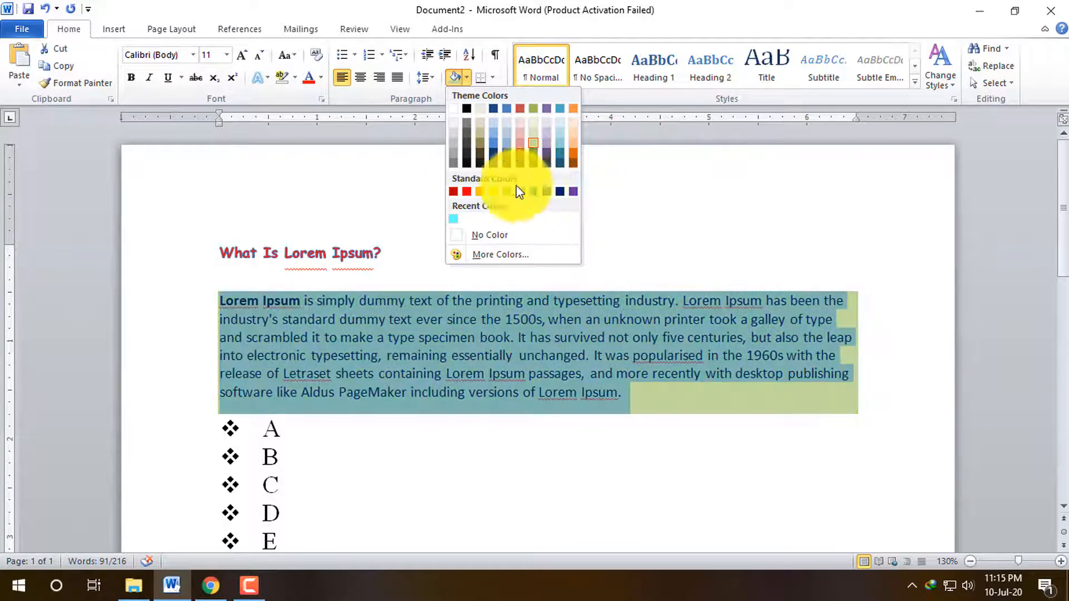
left_click(486, 255)
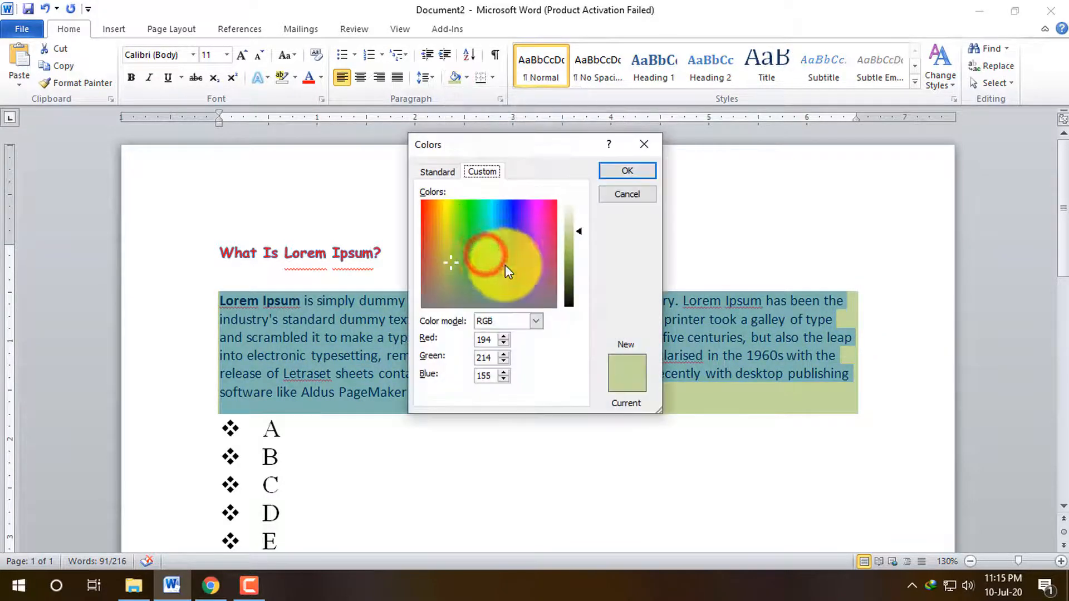
left_click(433, 172)
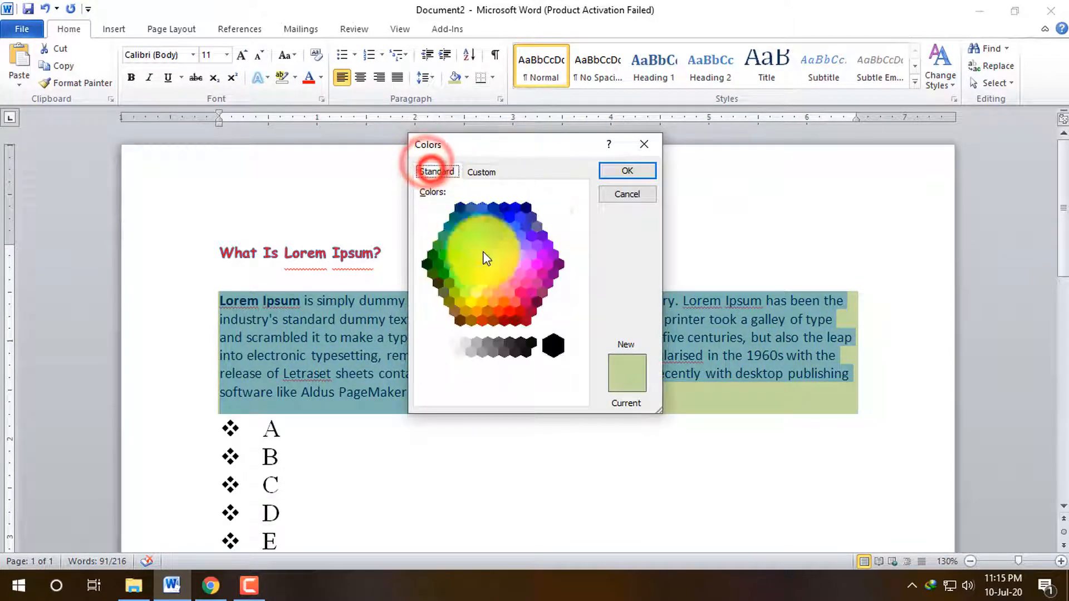
left_click(499, 267)
left_click(509, 218)
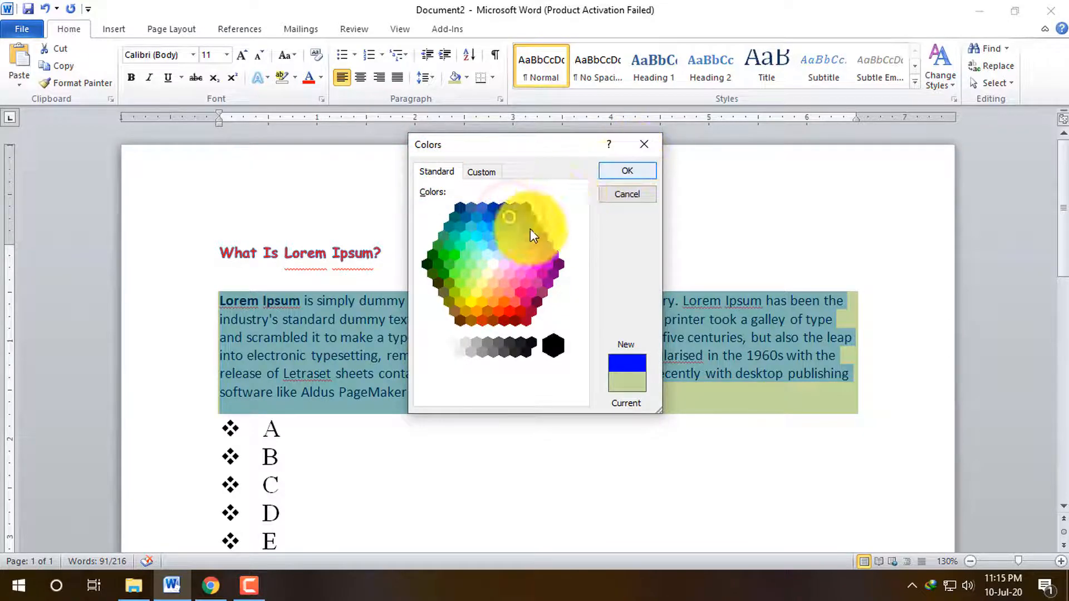
left_click(609, 172)
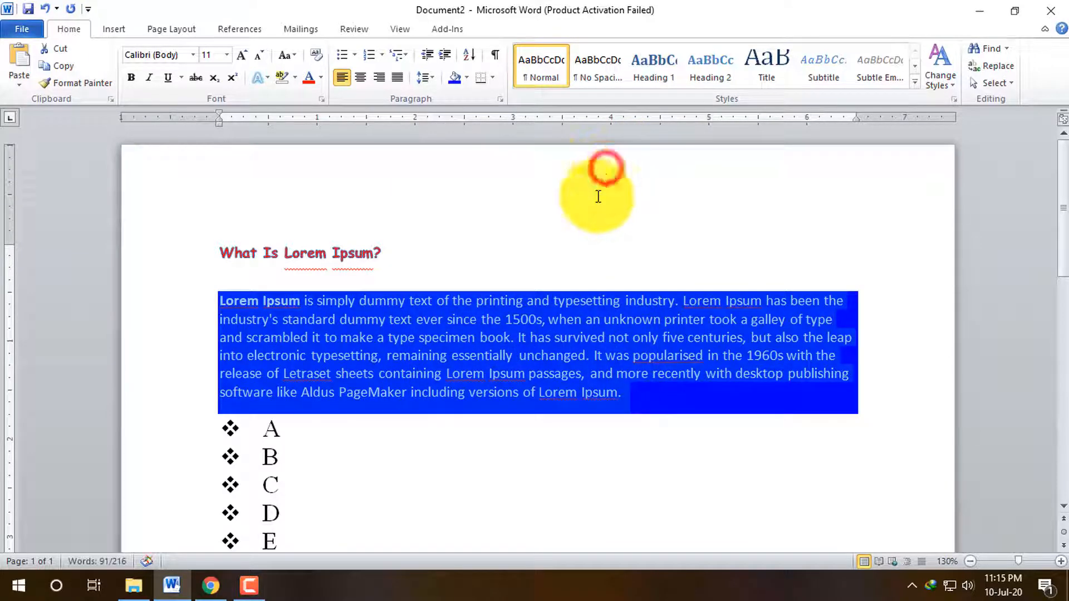
Change the first Lorem Ipsum paragraph's shading to a custom bright red
left_click(465, 77)
left_click(492, 254)
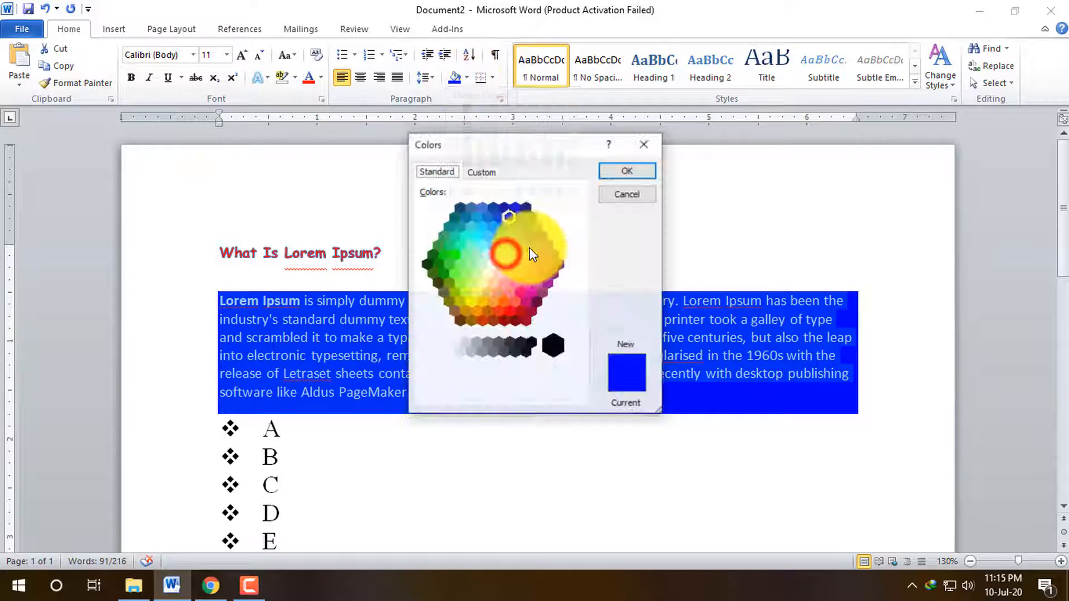
left_click(474, 172)
left_click(488, 240)
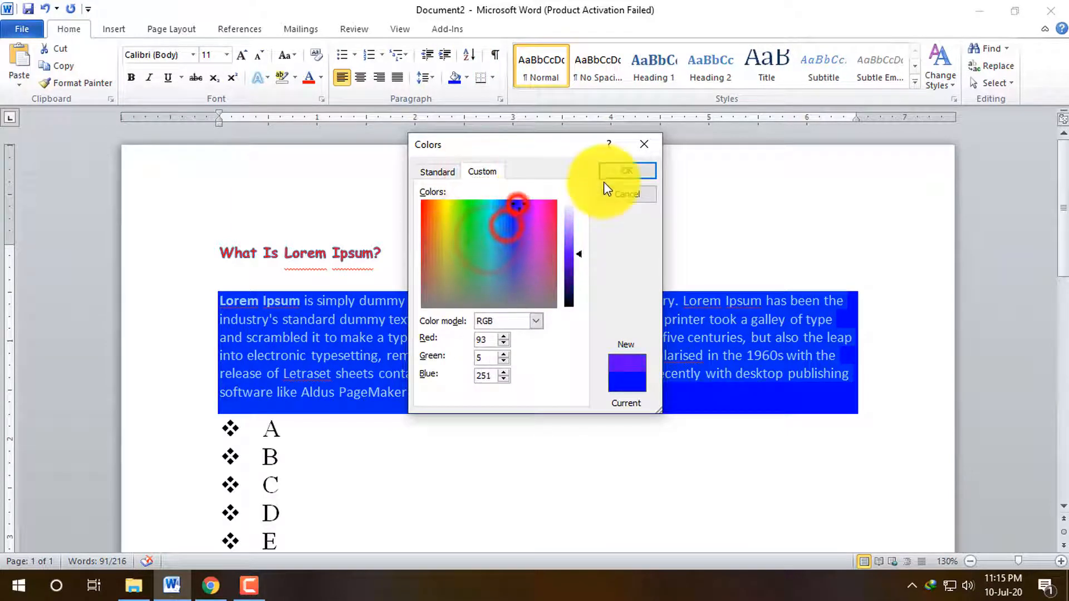
left_click(555, 232)
left_click(624, 170)
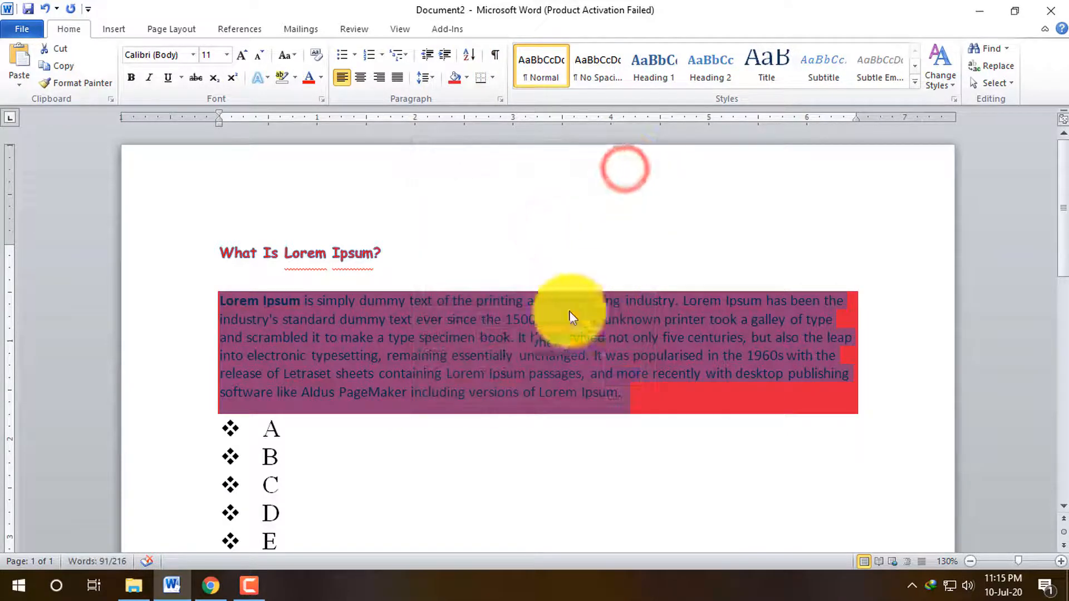
left_click(245, 315)
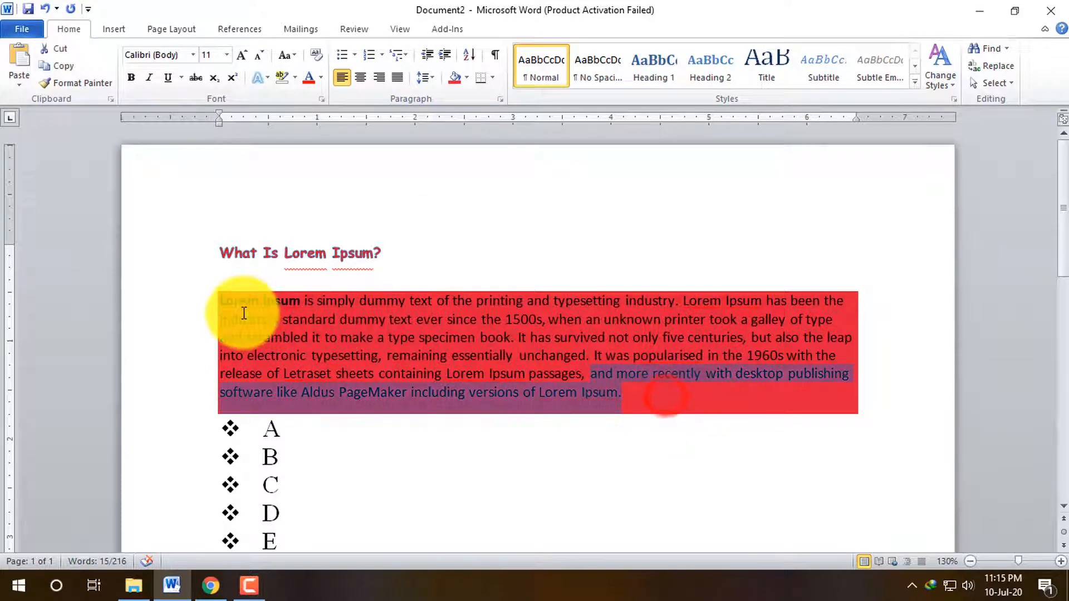
Select the whole first Lorem Ipsum paragraph and make its text white, bold and italic
left_click_drag(675, 399, 211, 303)
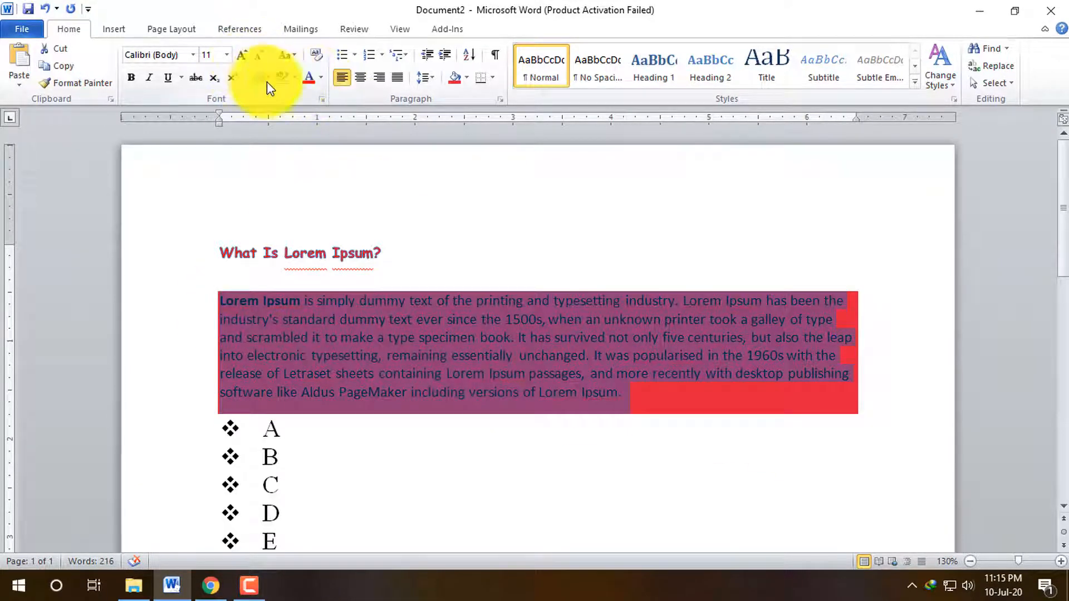
left_click(322, 77)
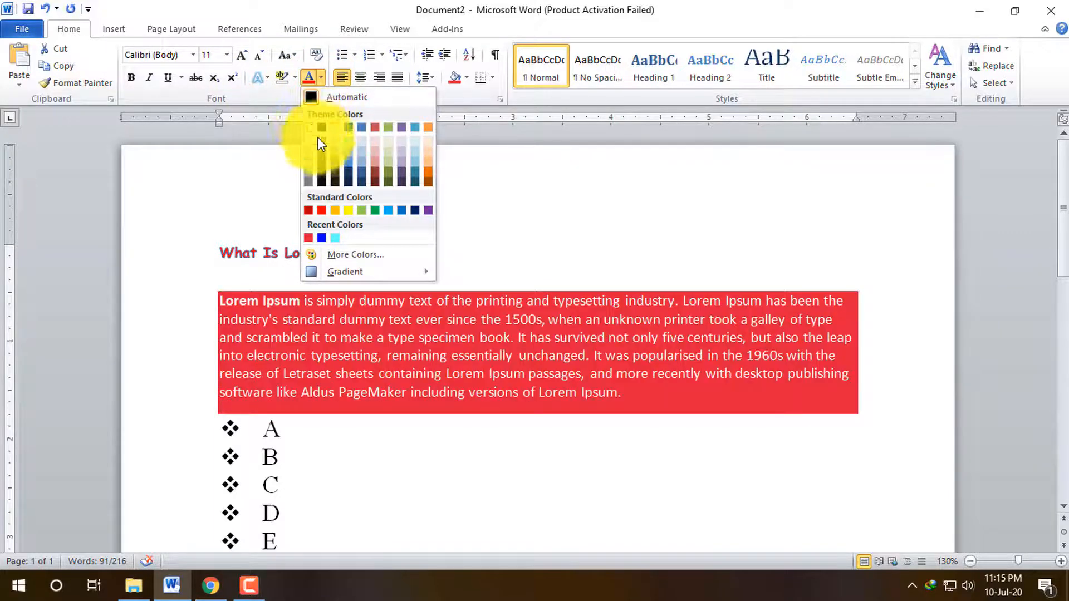
left_click(307, 125)
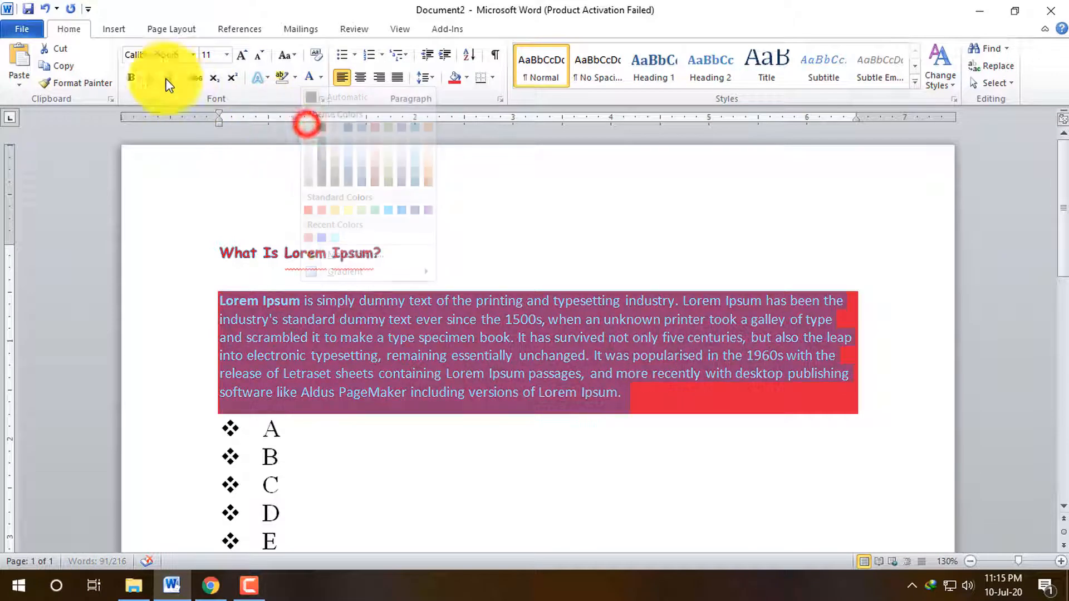
left_click(131, 77)
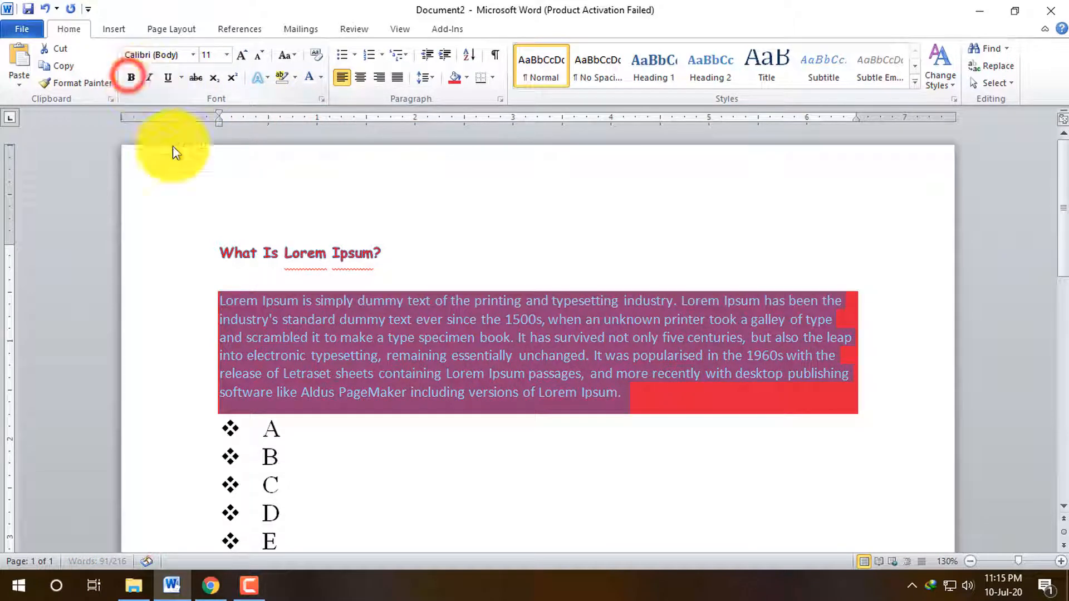
left_click(133, 78)
left_click(150, 78)
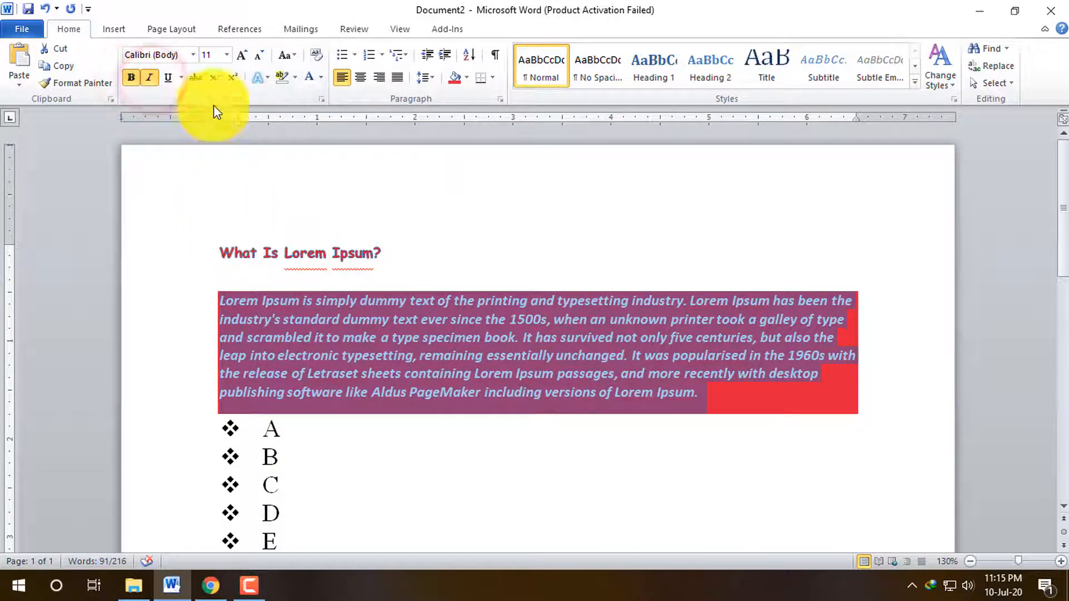
left_click(627, 208)
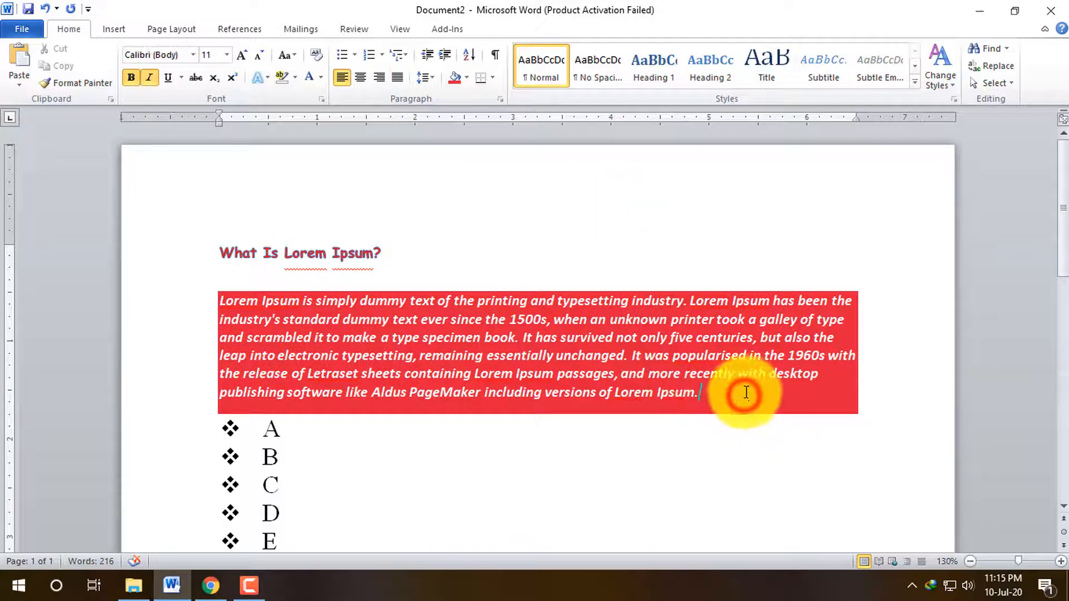
key("BackSpace")
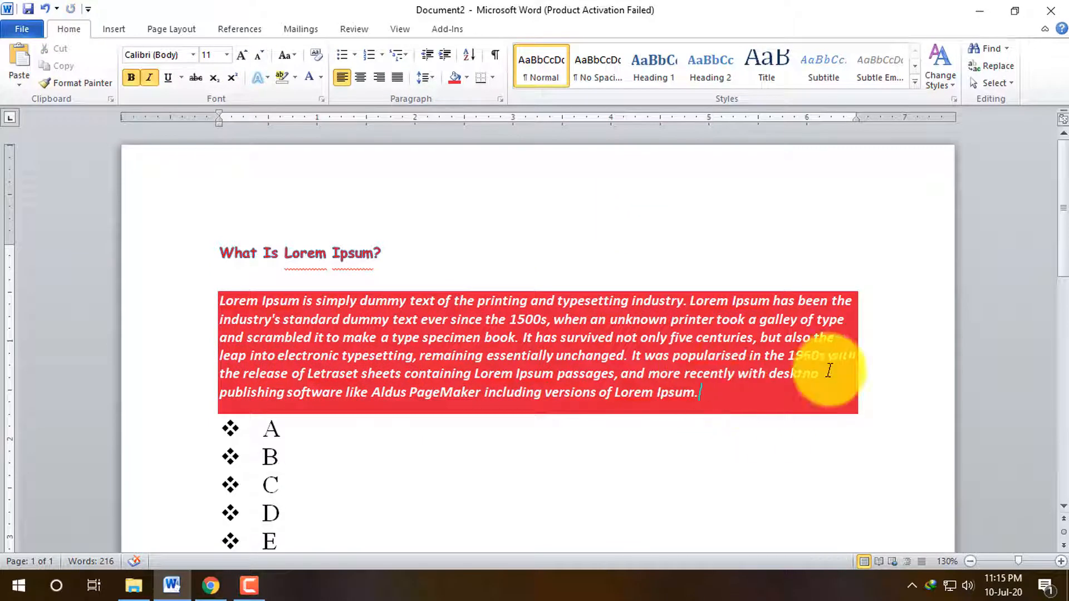
type(".")
double_click(726, 391)
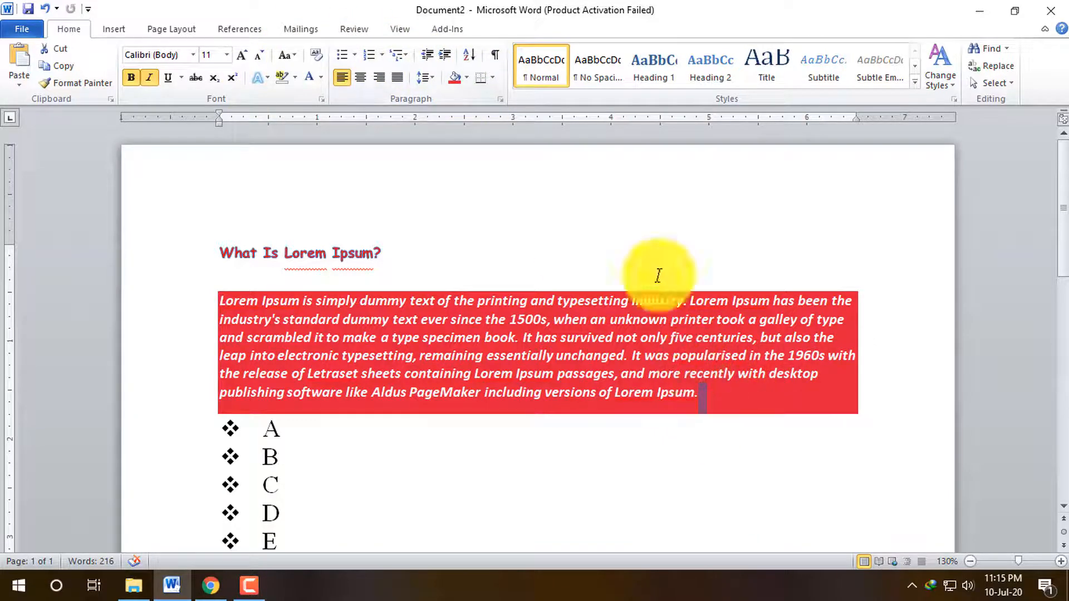
left_click(489, 80)
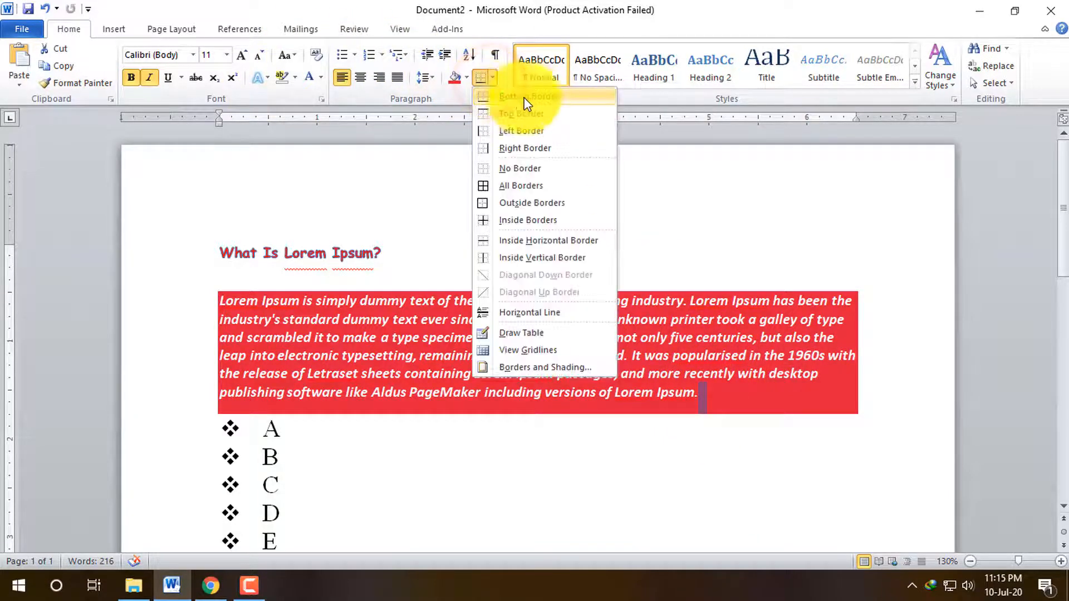
left_click_drag(704, 395, 489, 337)
key("ctrl+z")
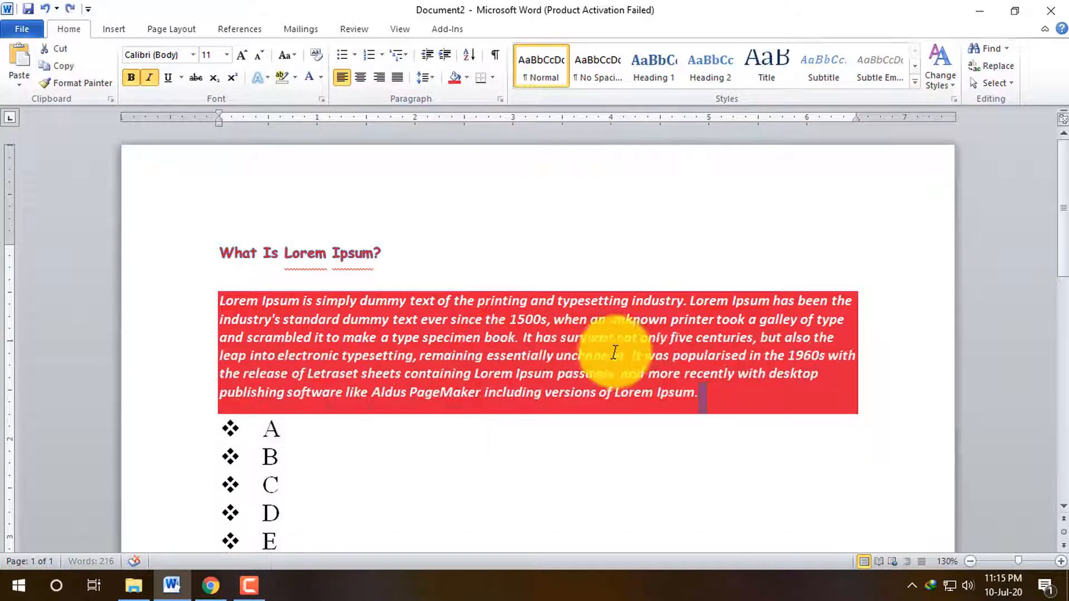
Select the first Lorem Ipsum paragraph and add a bottom border to it
left_click_drag(741, 393, 217, 302)
left_click(464, 74)
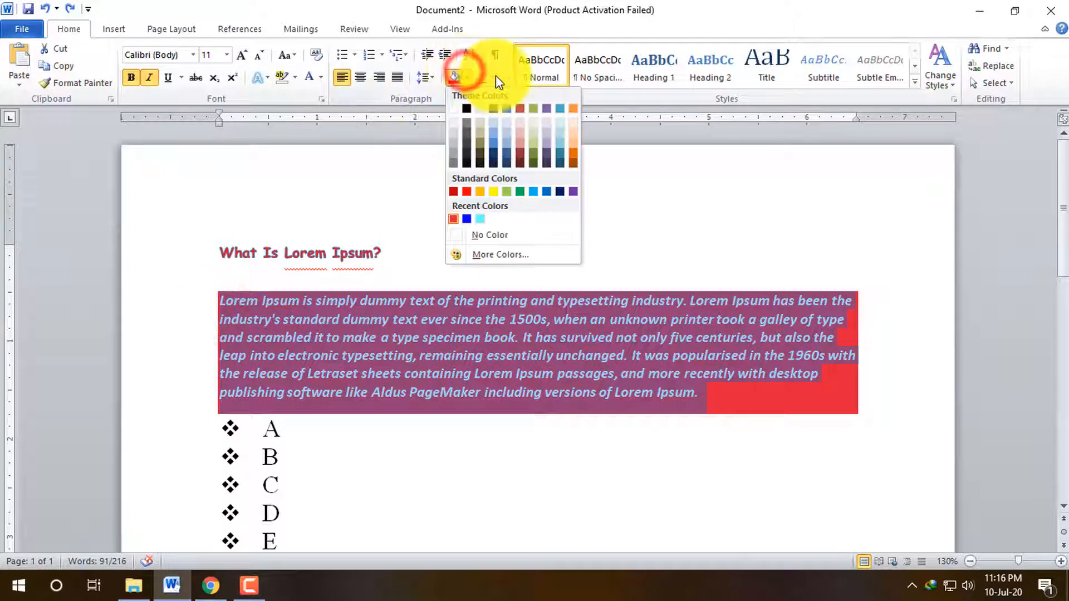
left_click(494, 76)
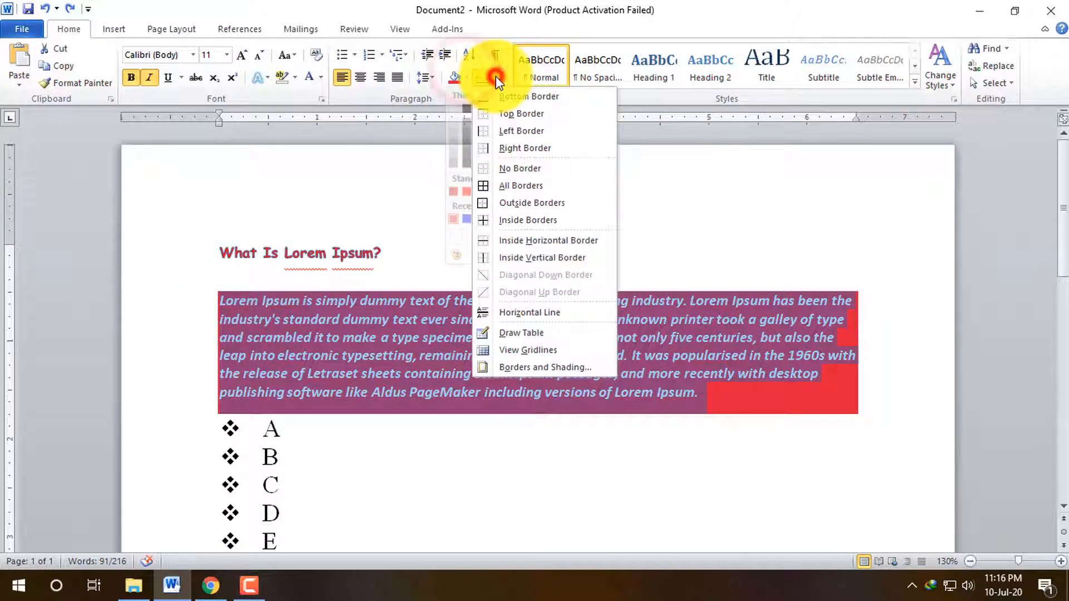
left_click(530, 96)
left_click(739, 375)
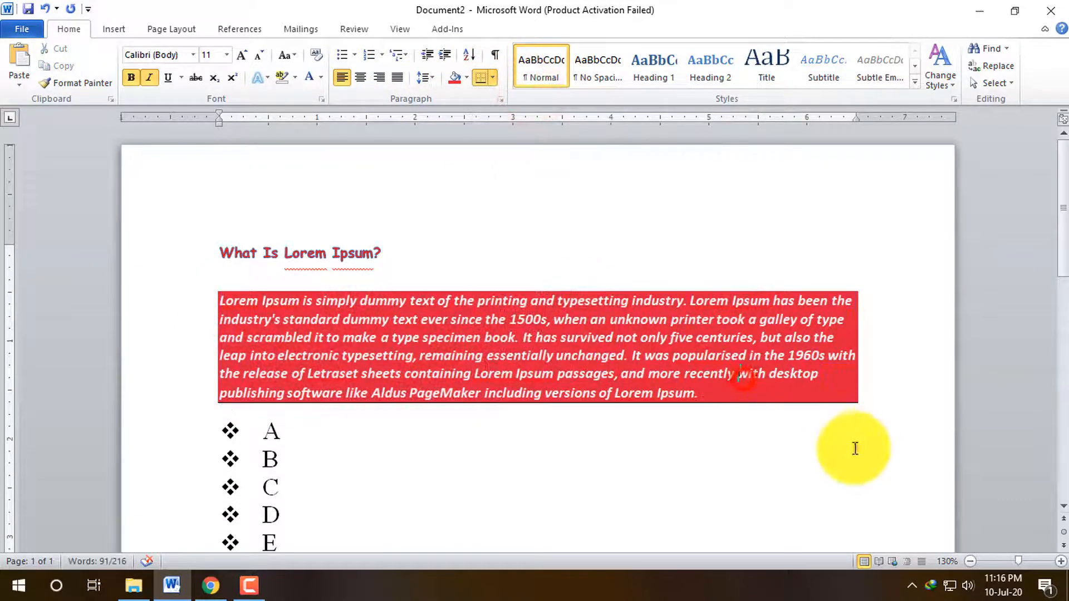
left_click(850, 449)
Reselect the first Lorem Ipsum paragraph and apply All Borders to enclose it in a box
left_click(770, 391)
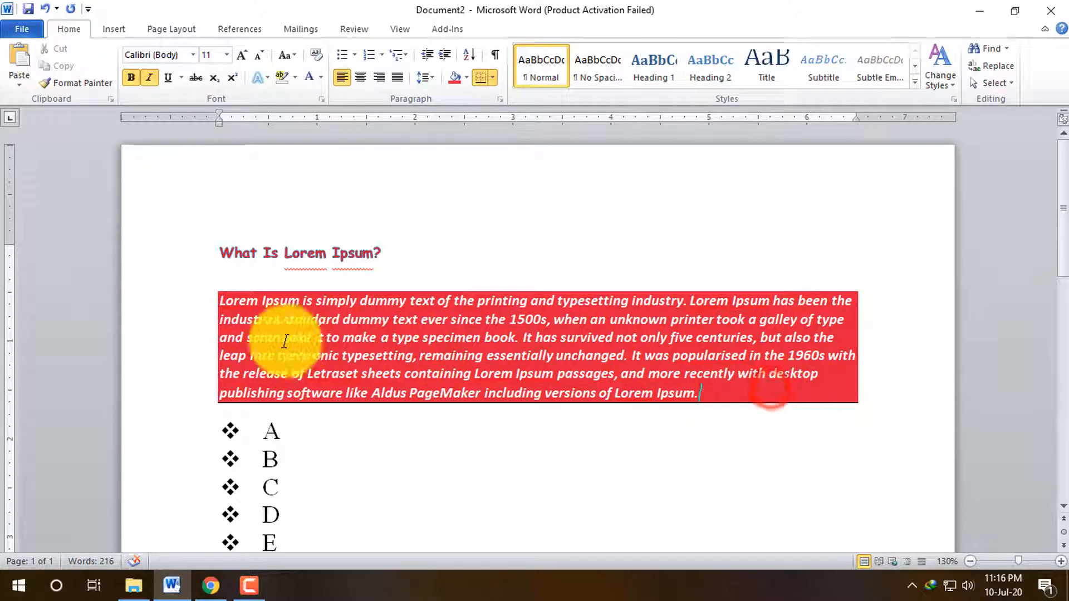
left_click(222, 299, "shift")
left_click(491, 77)
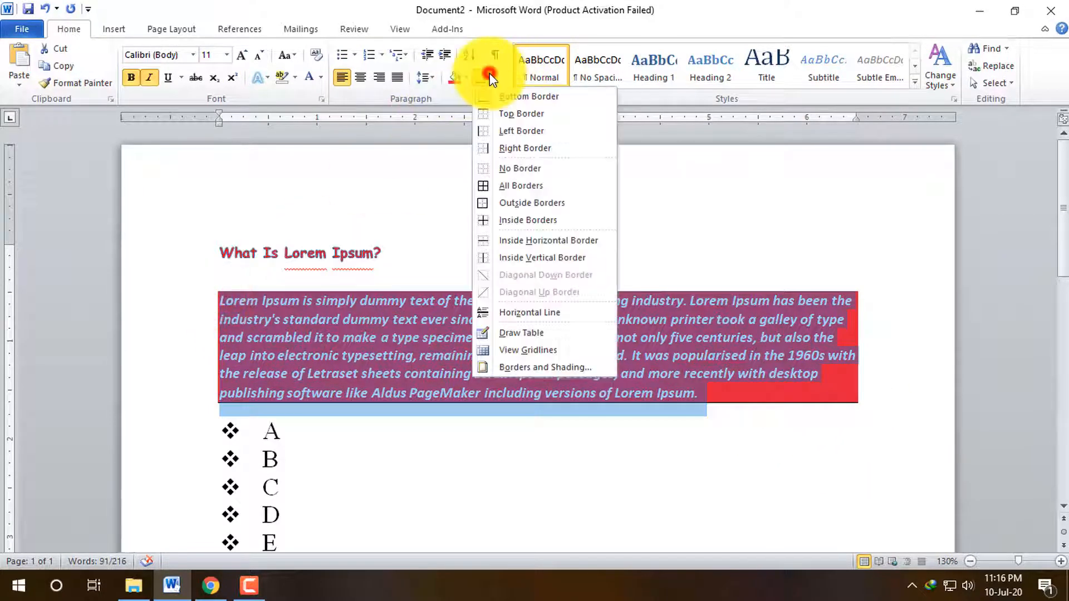
left_click(532, 187)
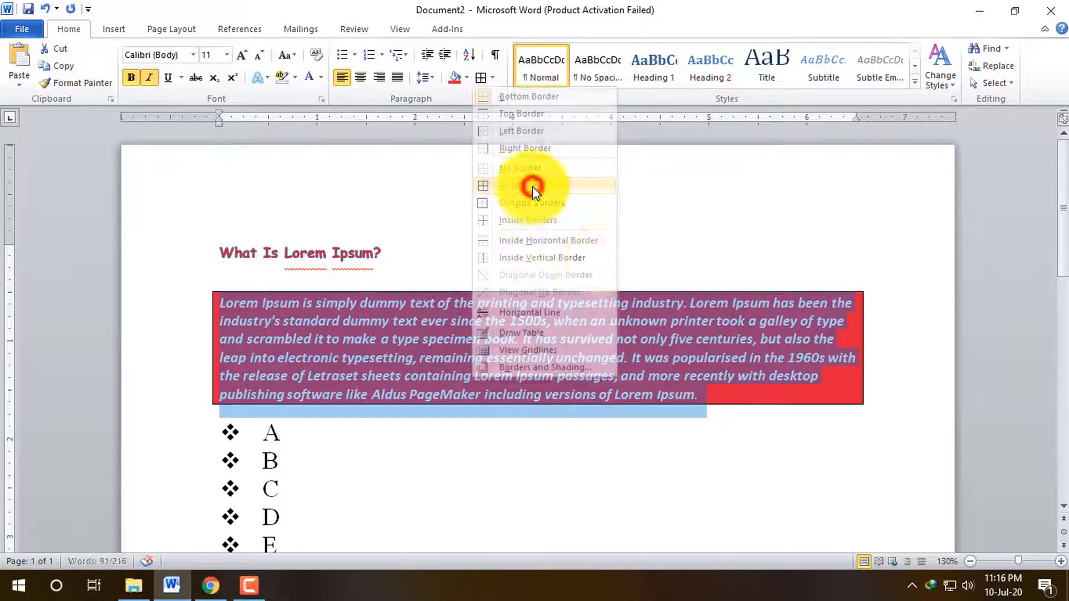
left_click(888, 389)
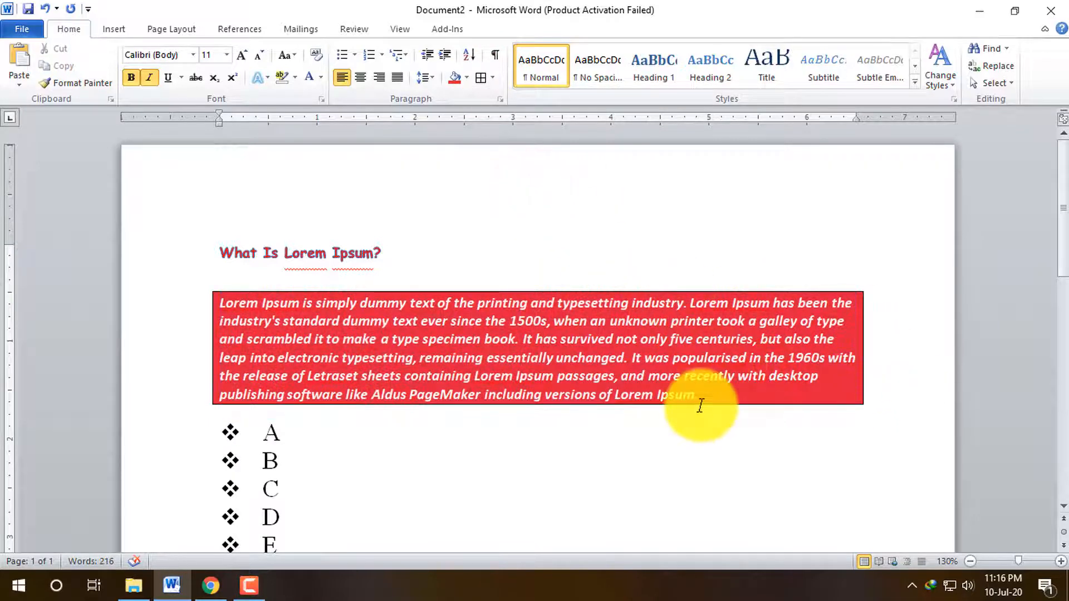
Select only the first Lorem Ipsum paragraph and remove its shading by choosing No Color
key("ctrl+a")
left_click(716, 389)
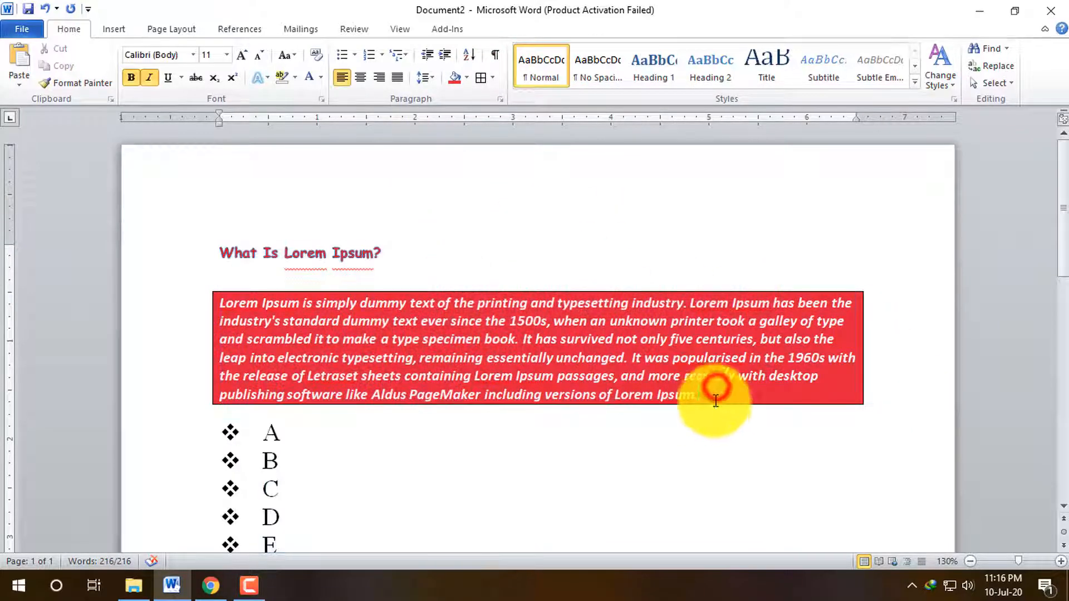
triple_click(218, 301)
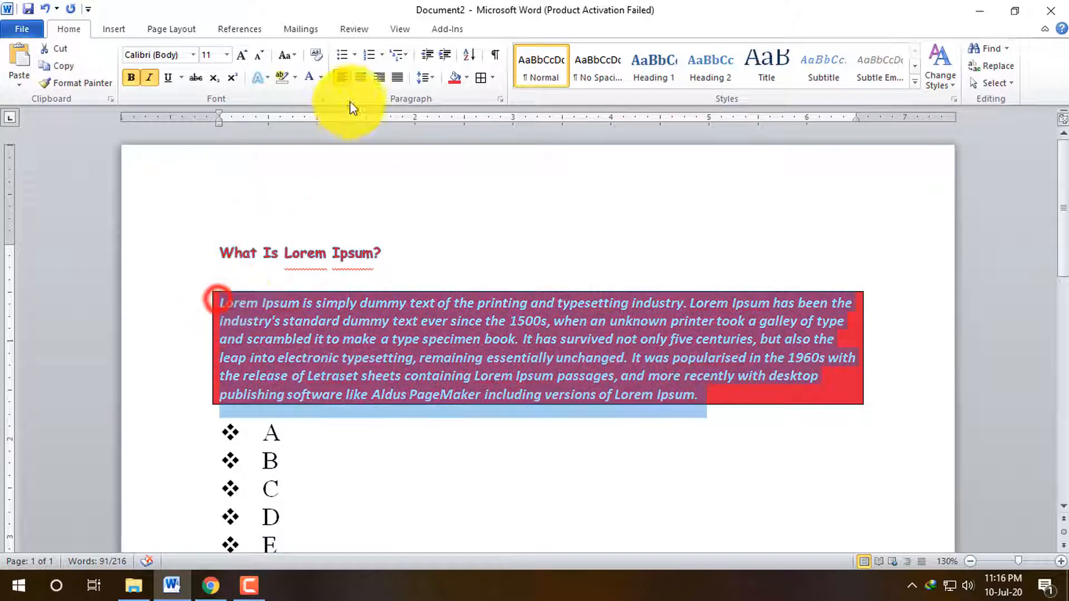
left_click(469, 76)
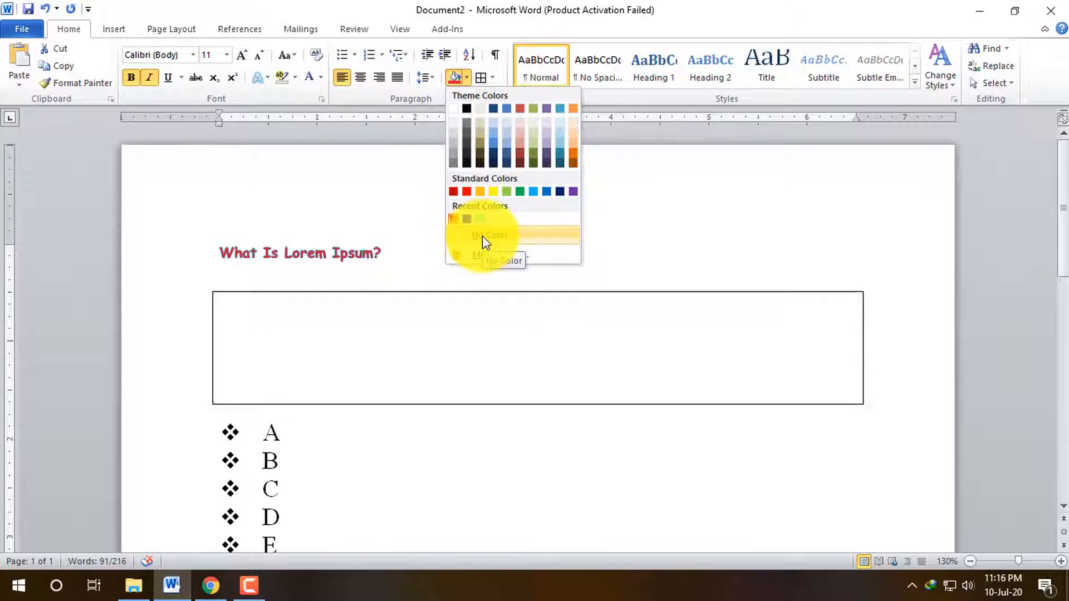
left_click(482, 235)
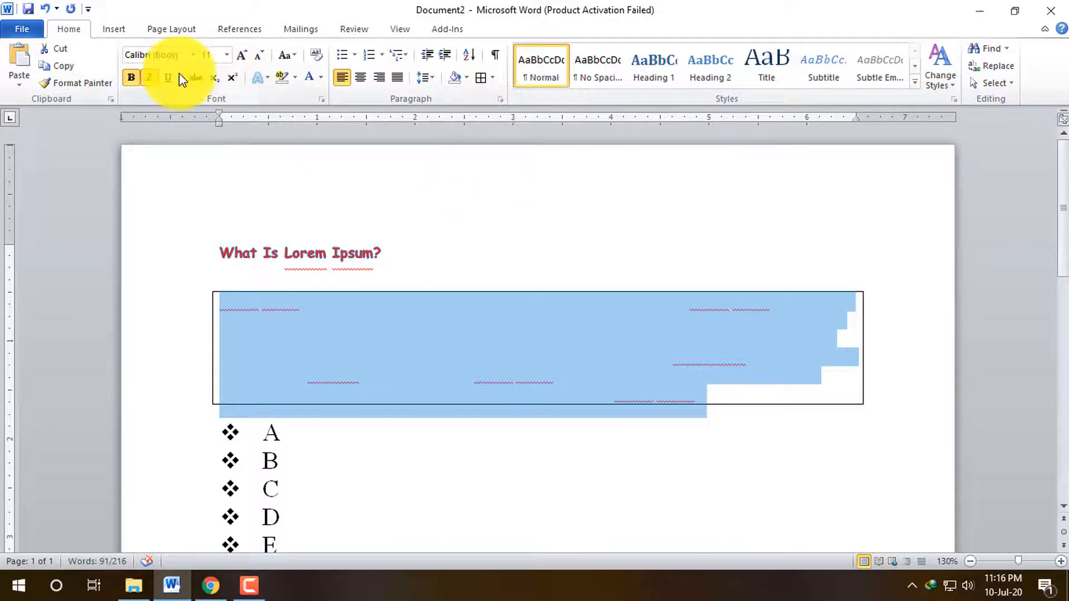
Set the selected paragraph's font colour to Automatic and reapply All Borders to it
left_click(321, 79)
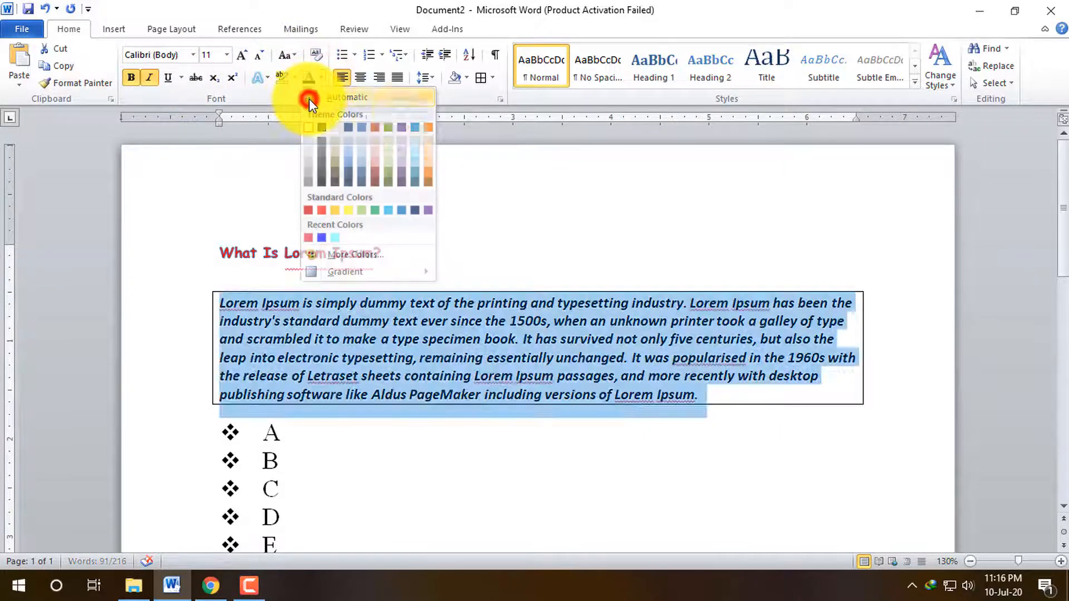
left_click(309, 98)
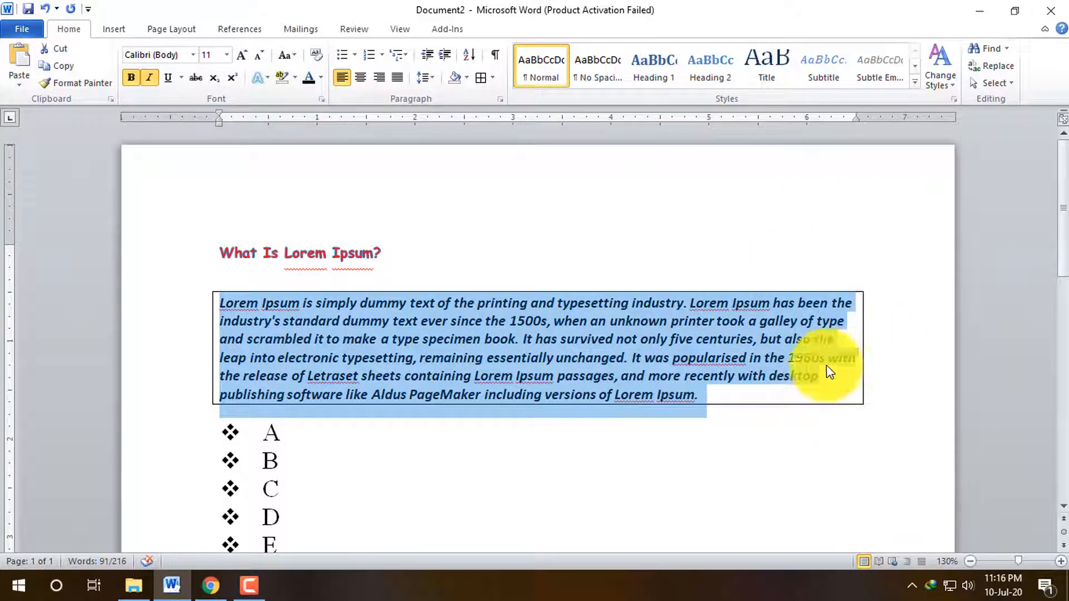
left_click(495, 78)
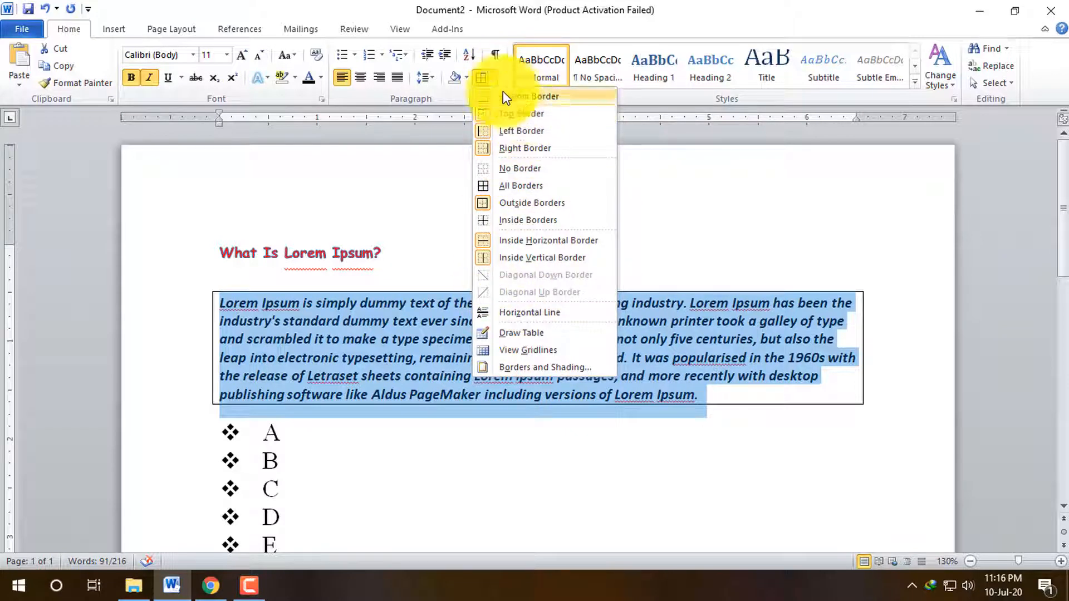
left_click(532, 187)
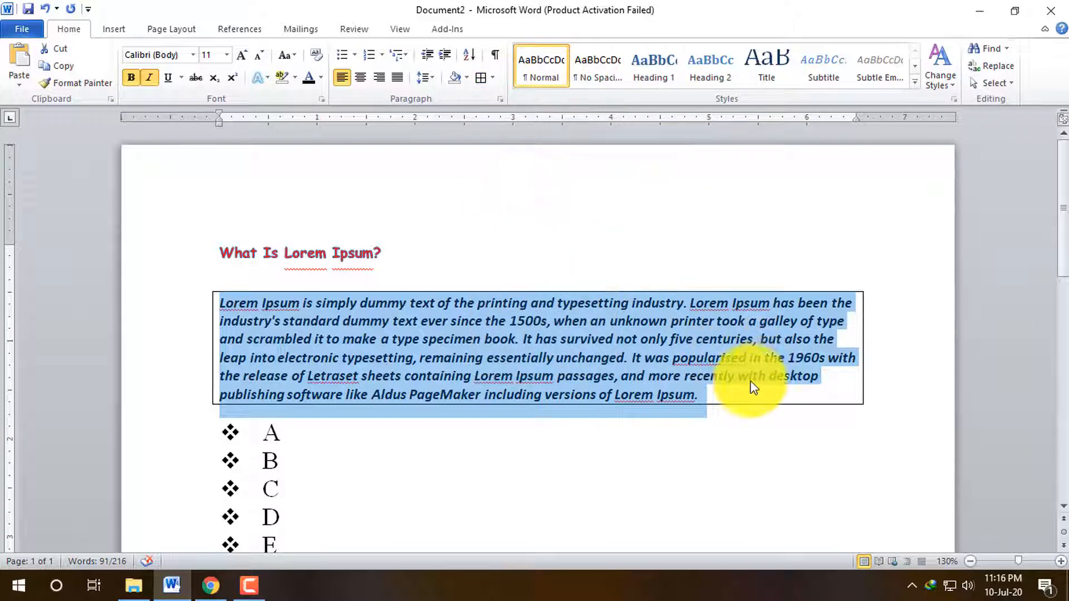
Review the Indents and Spacing and the Line and Page Breaks options in the Paragraph dialog, and close it without applying changes
left_click(501, 102)
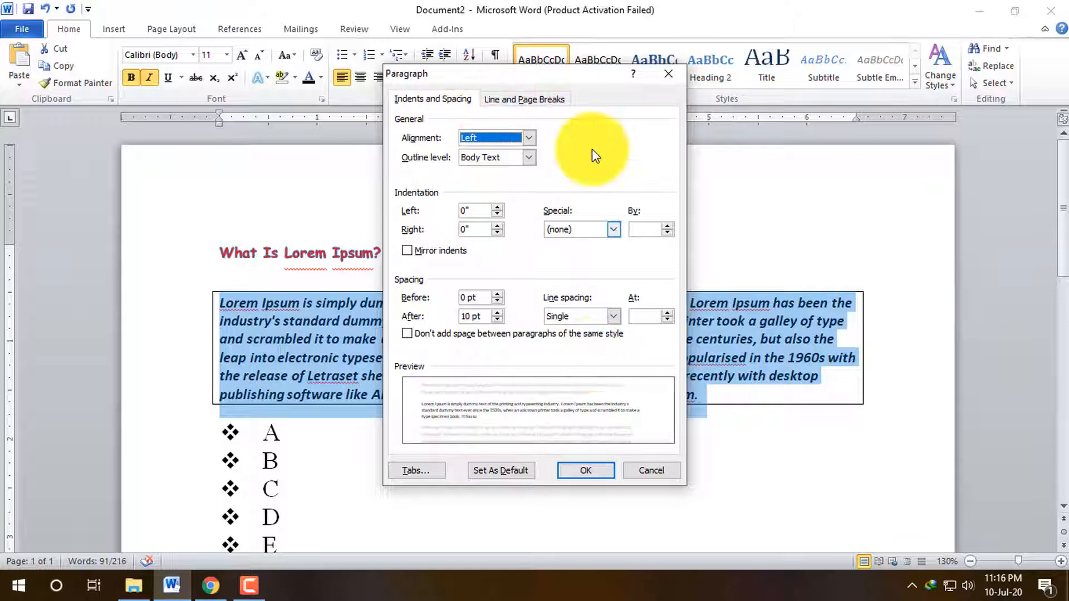
left_click(519, 95)
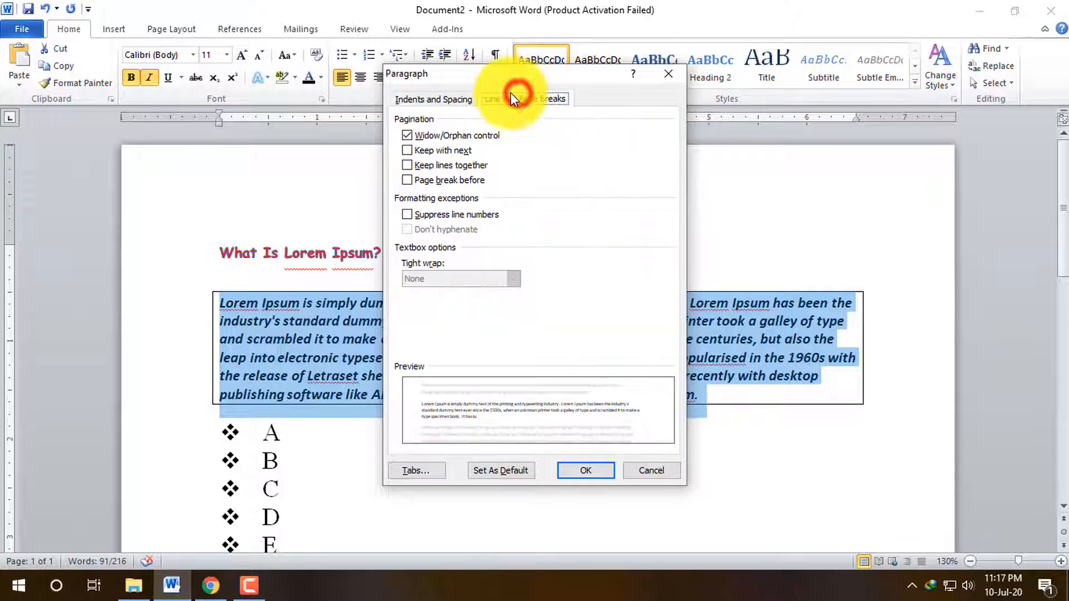
left_click(433, 99)
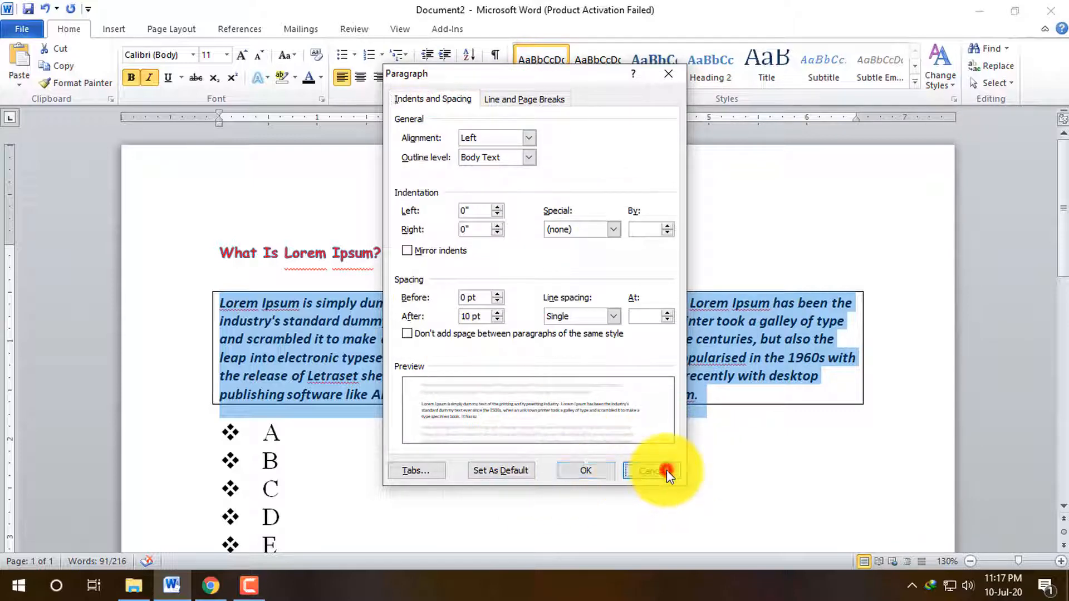
left_click(666, 469)
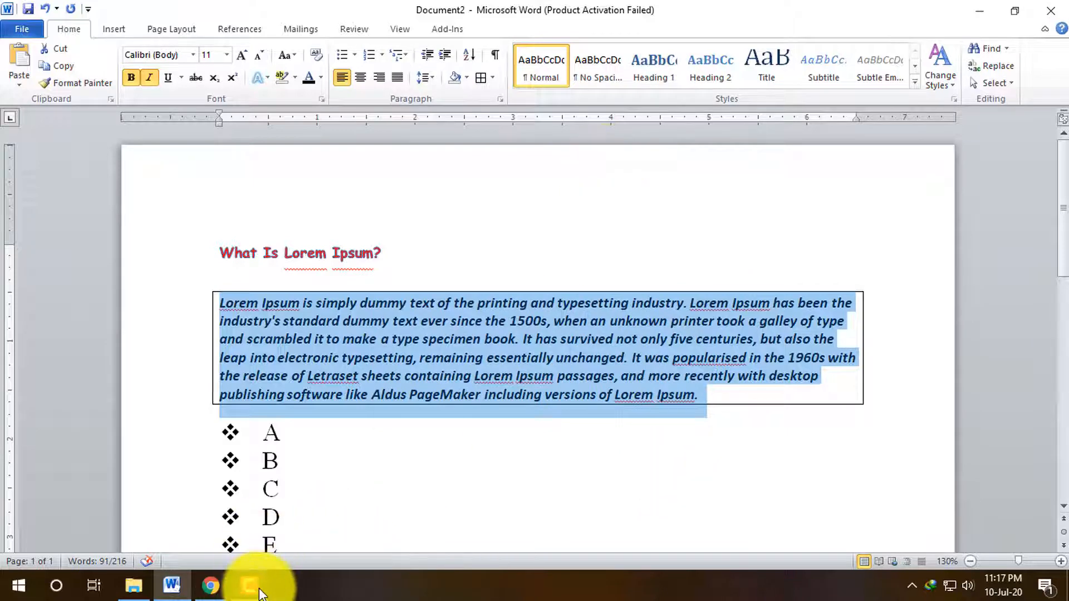
mouse_move(259, 593)
left_click(245, 523)
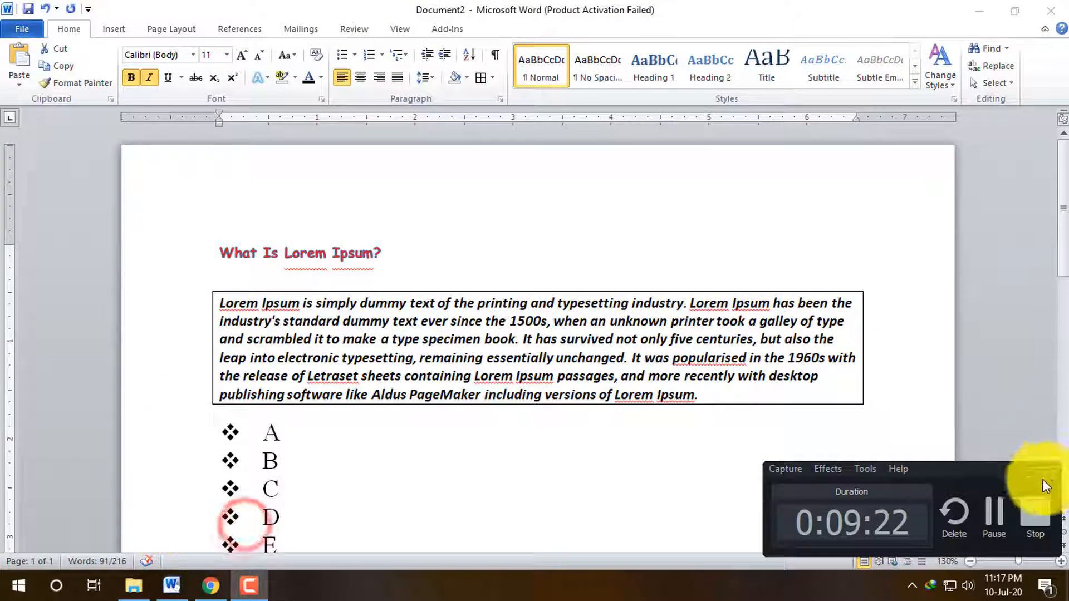